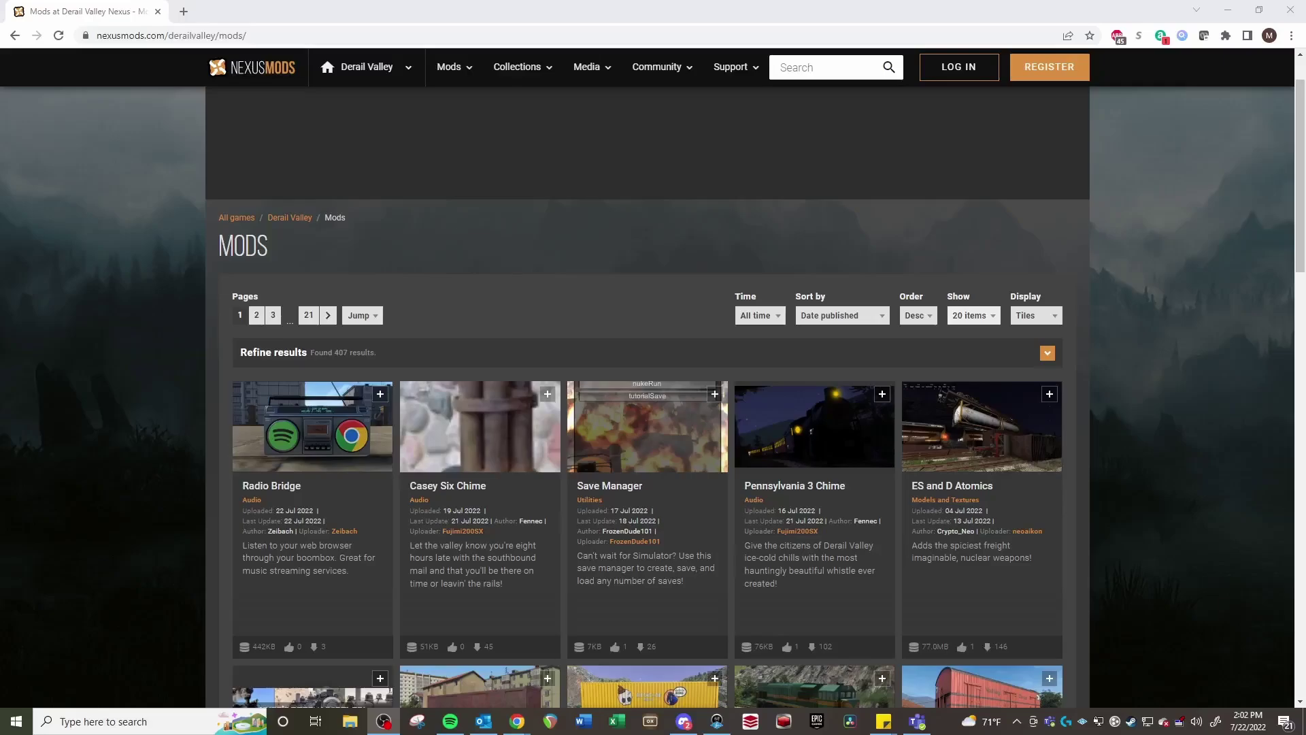
Browse the Derail Valley mods listing on Nexus Mods to examine the most recently published mods.
{"action": "left_click", "coordinate": [1192, 406]}
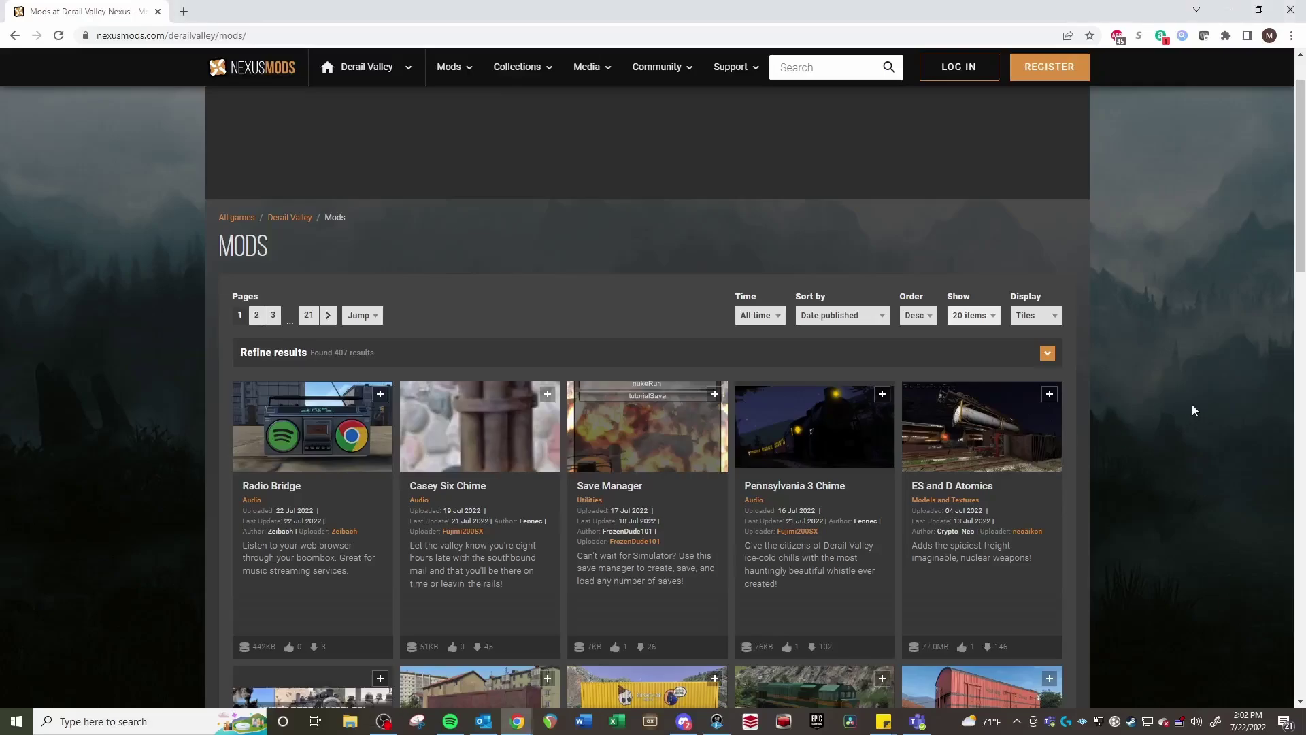
{"action": "scroll", "coordinate": [1192, 408], "scroll_direction": "down", "scroll_amount": 1}
{"action": "scroll", "coordinate": [1204, 404], "scroll_direction": "up", "scroll_amount": 1}
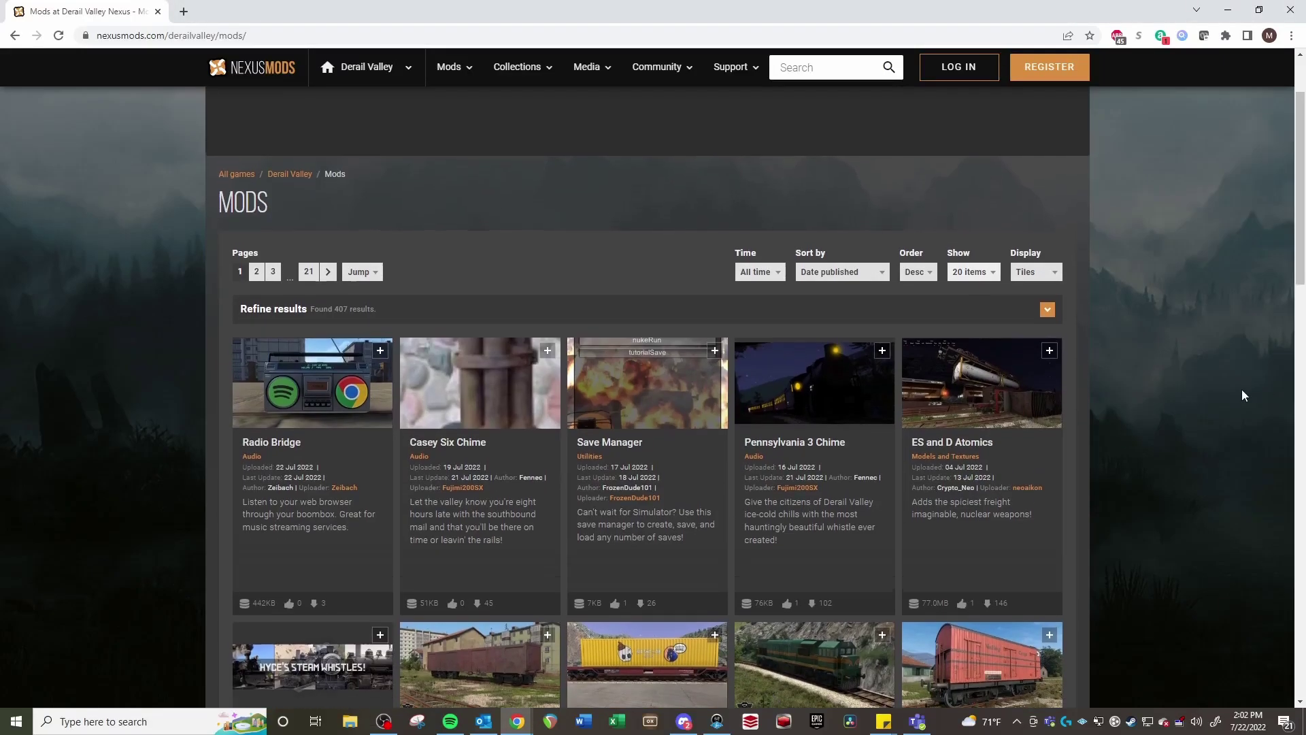
{"action": "scroll", "coordinate": [1225, 402], "scroll_direction": "down", "scroll_amount": 1}
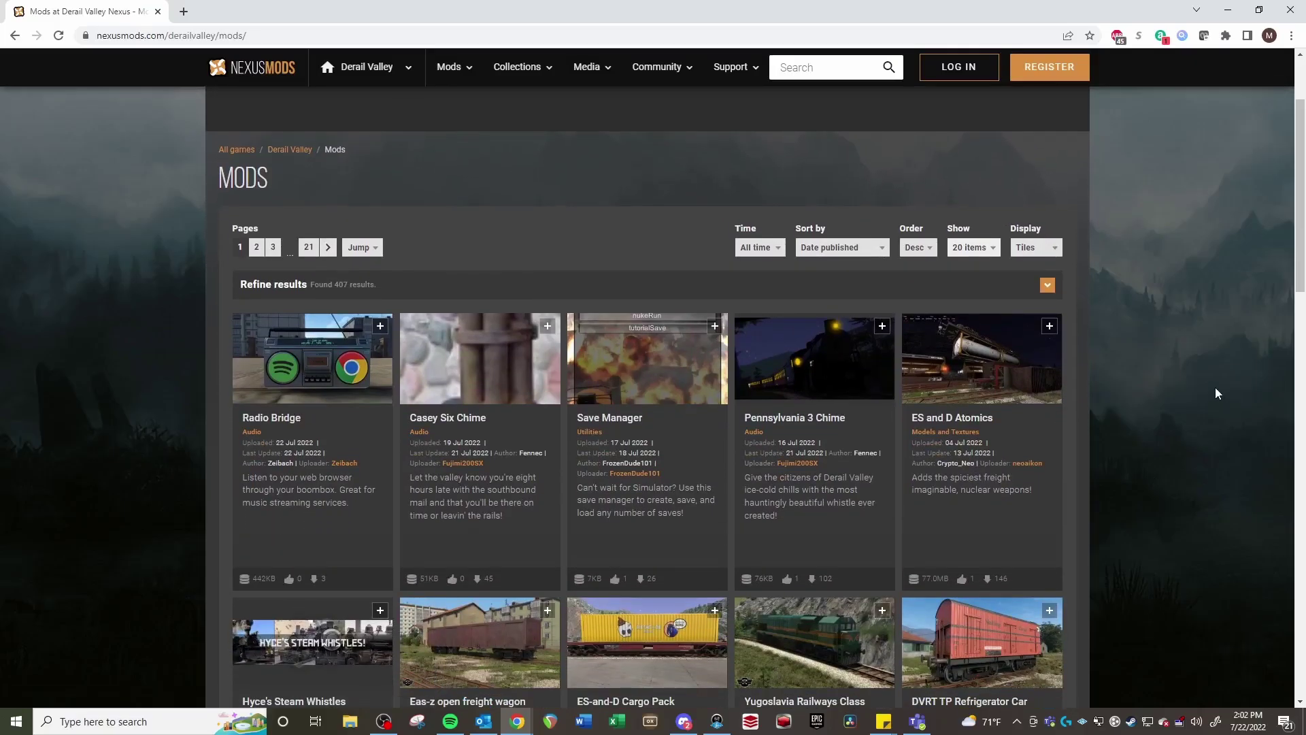
{"action": "scroll", "coordinate": [1183, 385], "scroll_direction": "down", "scroll_amount": 1}
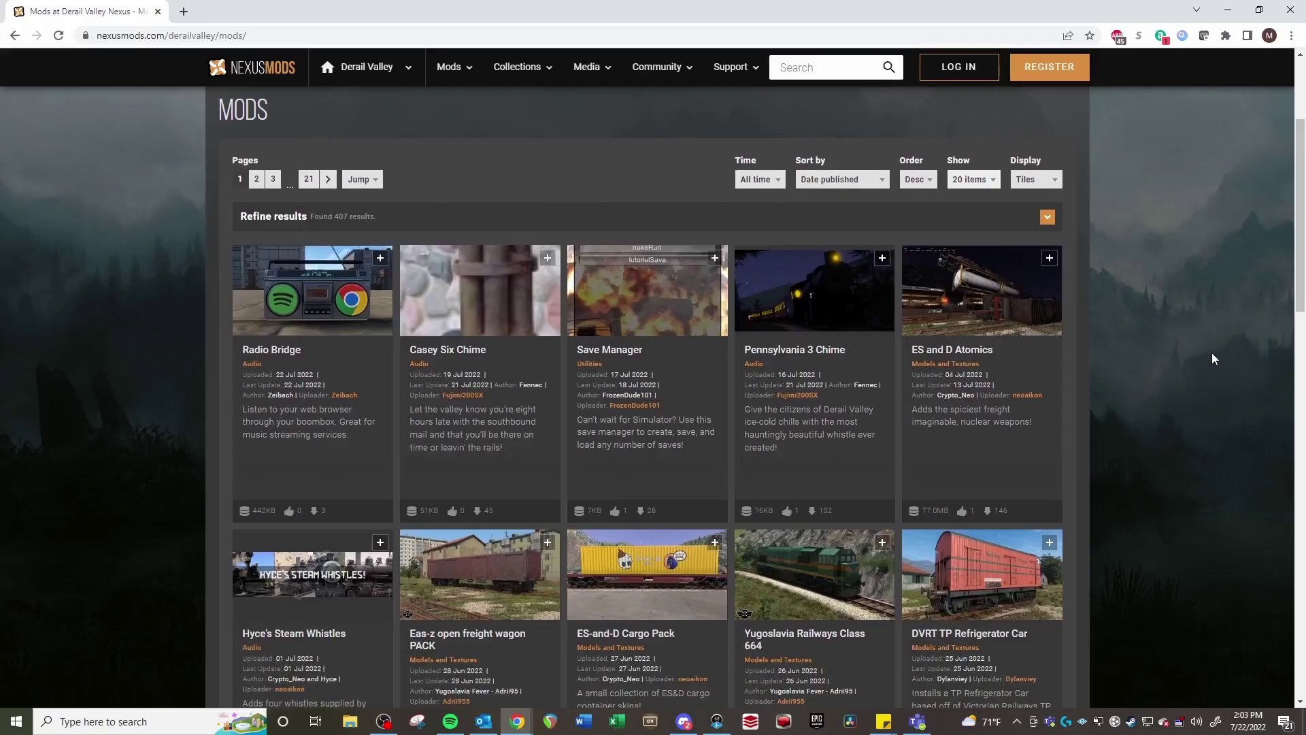
{"action": "scroll", "coordinate": [1214, 358], "scroll_direction": "down", "scroll_amount": 1}
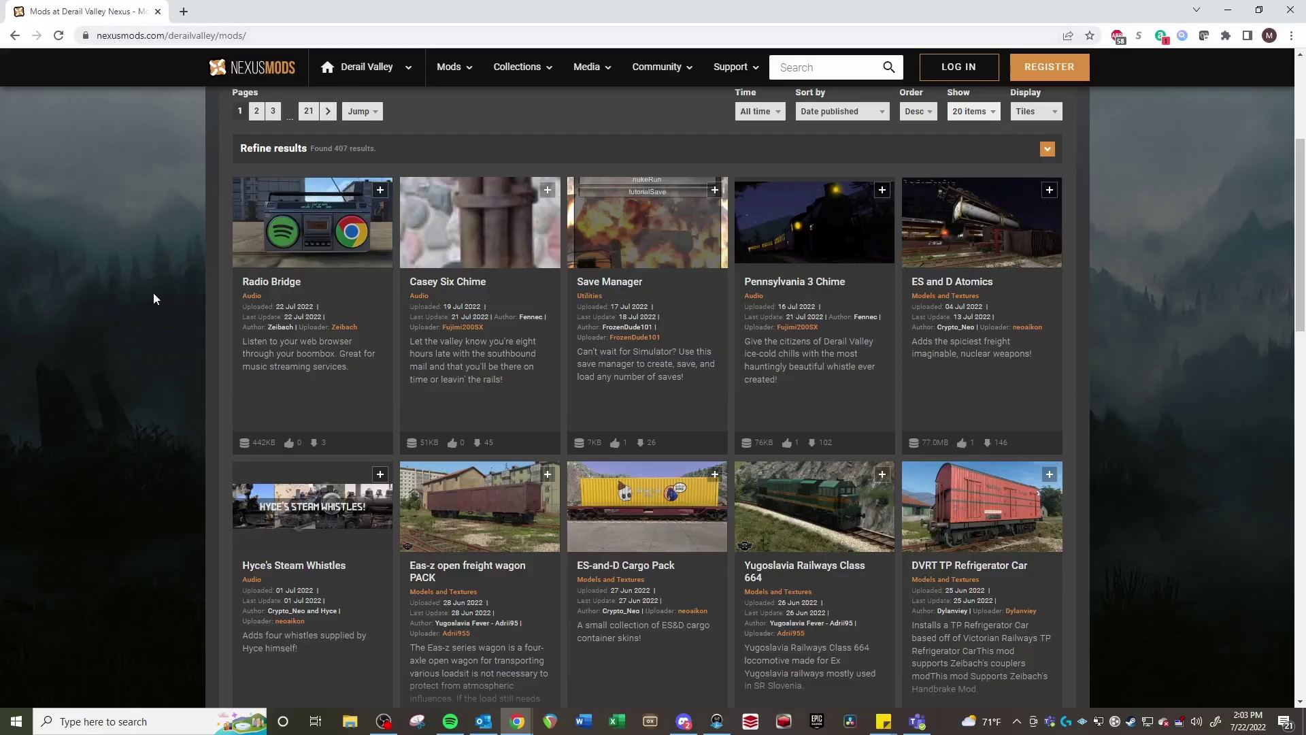
{"action": "scroll", "coordinate": [126, 310], "scroll_direction": "up", "scroll_amount": 1}
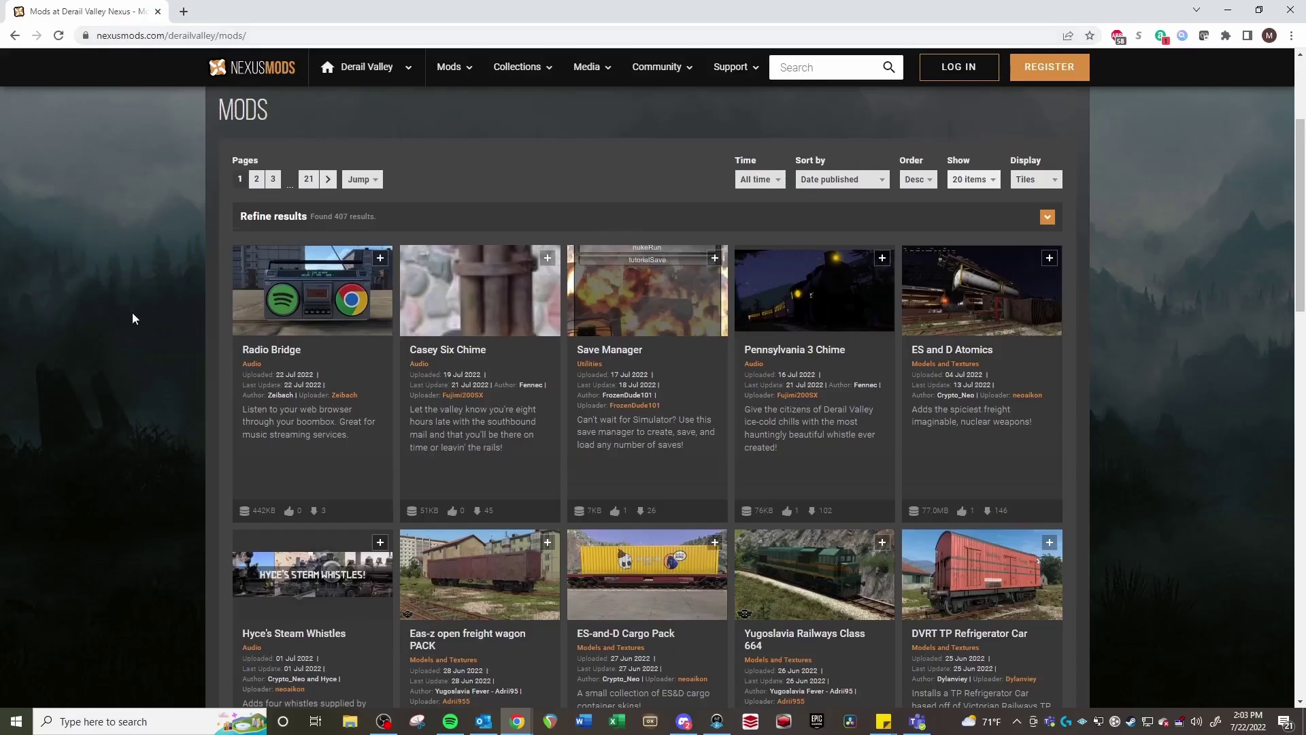
{"action": "scroll", "coordinate": [109, 327], "scroll_direction": "down", "scroll_amount": 3}
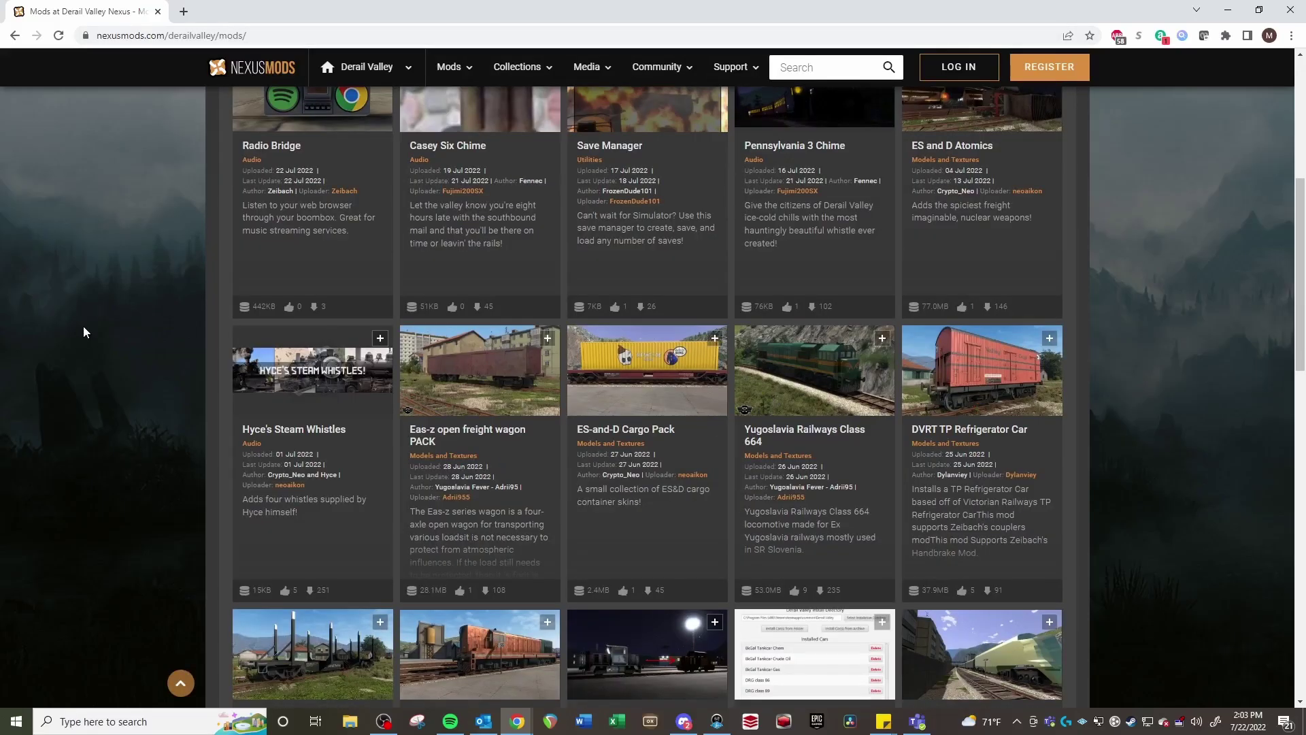
{"action": "scroll", "coordinate": [83, 333], "scroll_direction": "down", "scroll_amount": 4}
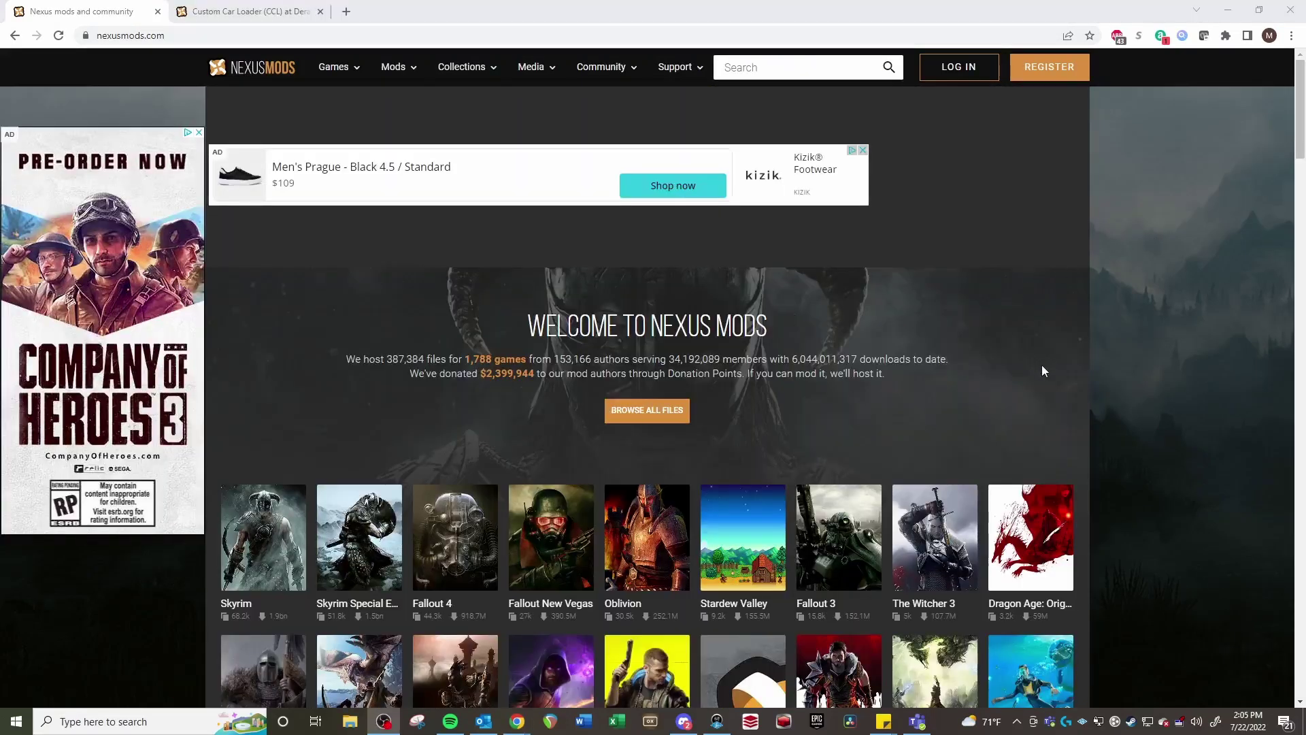
Find the Unity Mod Manager page through the Nexus Mods site search and start its manual download.
{"action": "left_click", "coordinate": [1044, 371]}
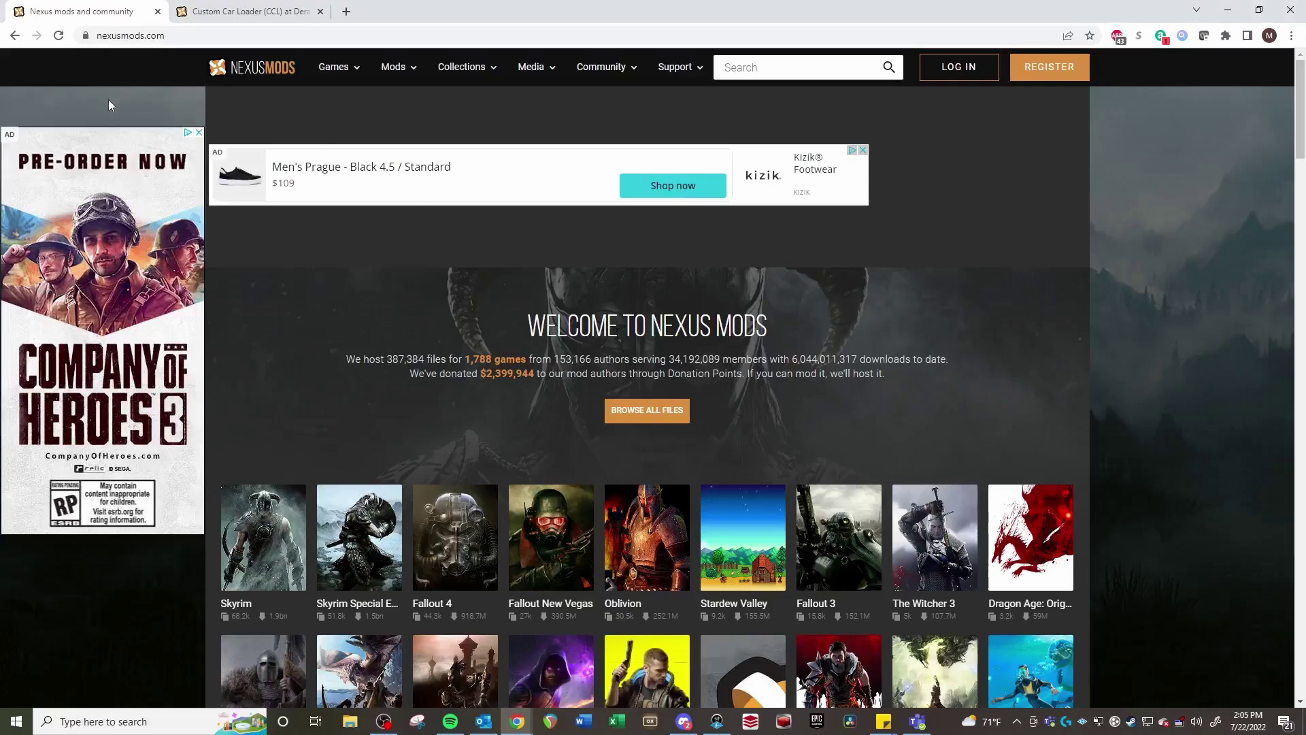
{"action": "scroll", "coordinate": [464, 335], "scroll_direction": "down", "scroll_amount": 3}
{"action": "scroll", "coordinate": [463, 334], "scroll_direction": "up", "scroll_amount": 3}
{"action": "left_click", "coordinate": [751, 63]}
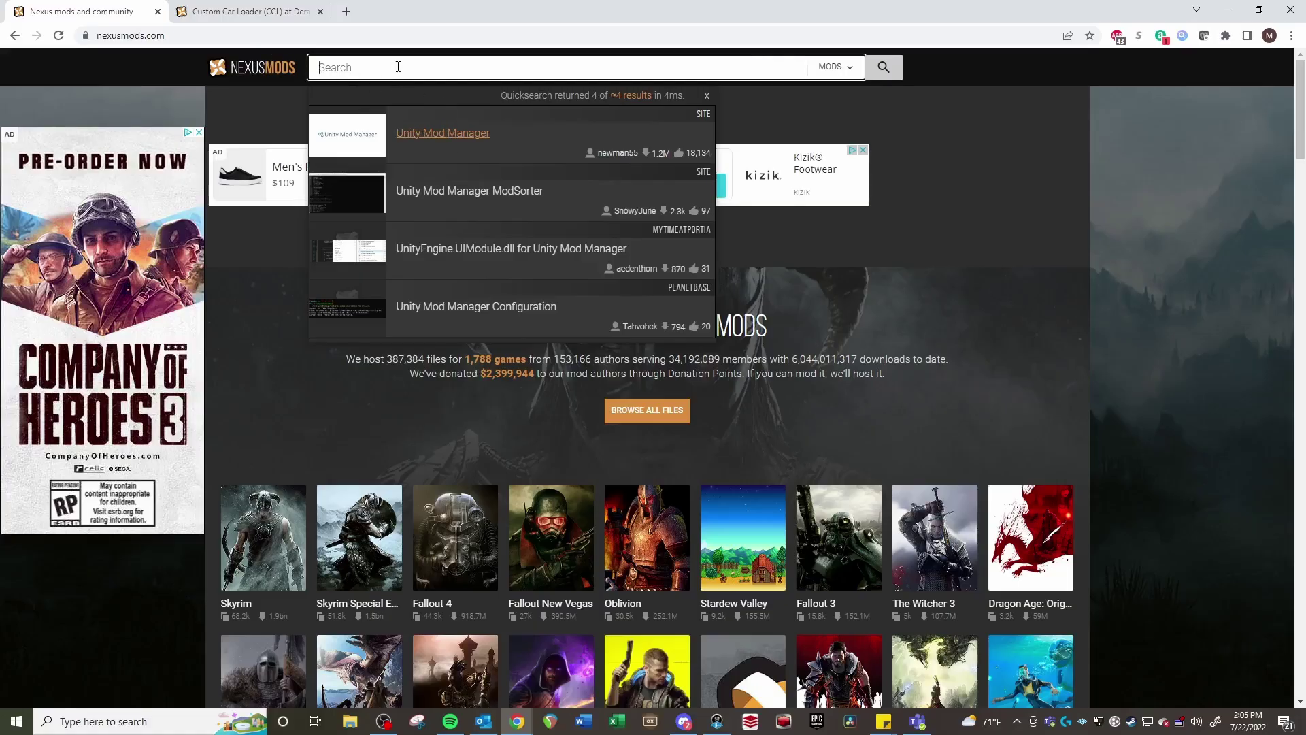
{"action": "left_click", "coordinate": [465, 134]}
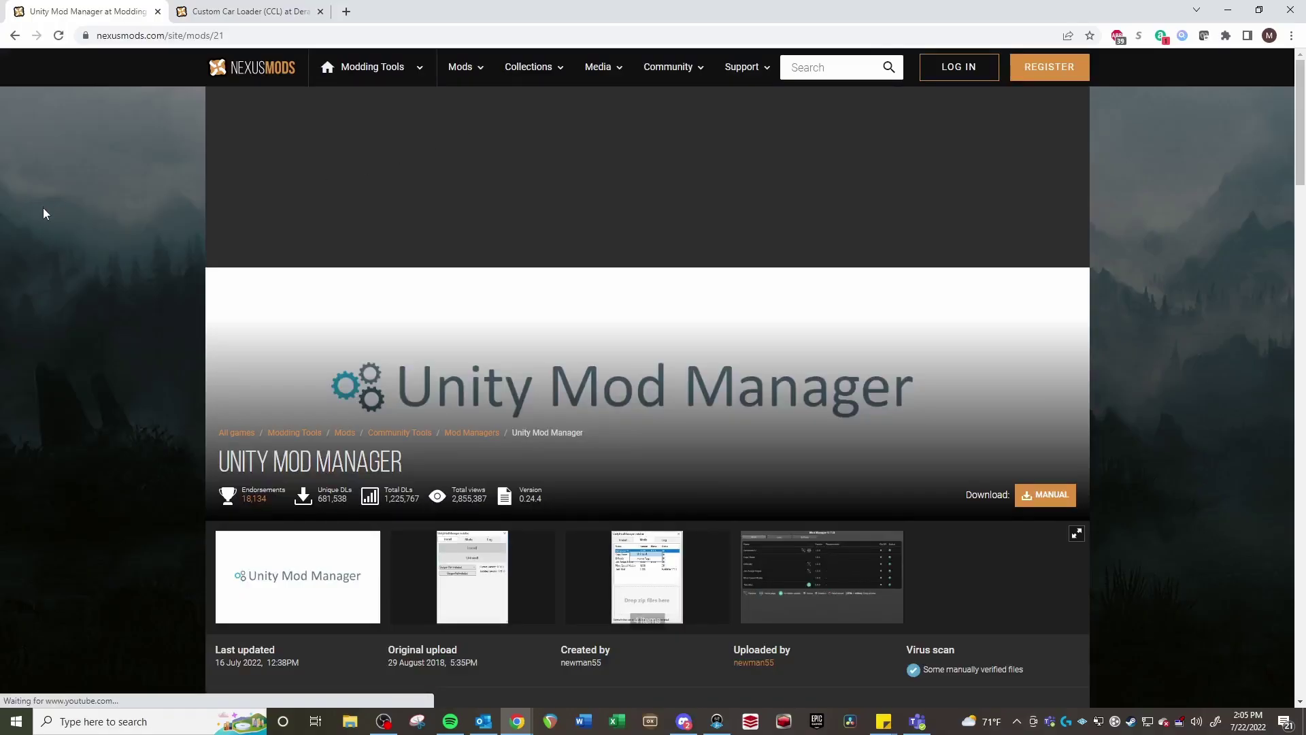
{"action": "scroll", "coordinate": [43, 206], "scroll_direction": "down", "scroll_amount": 3}
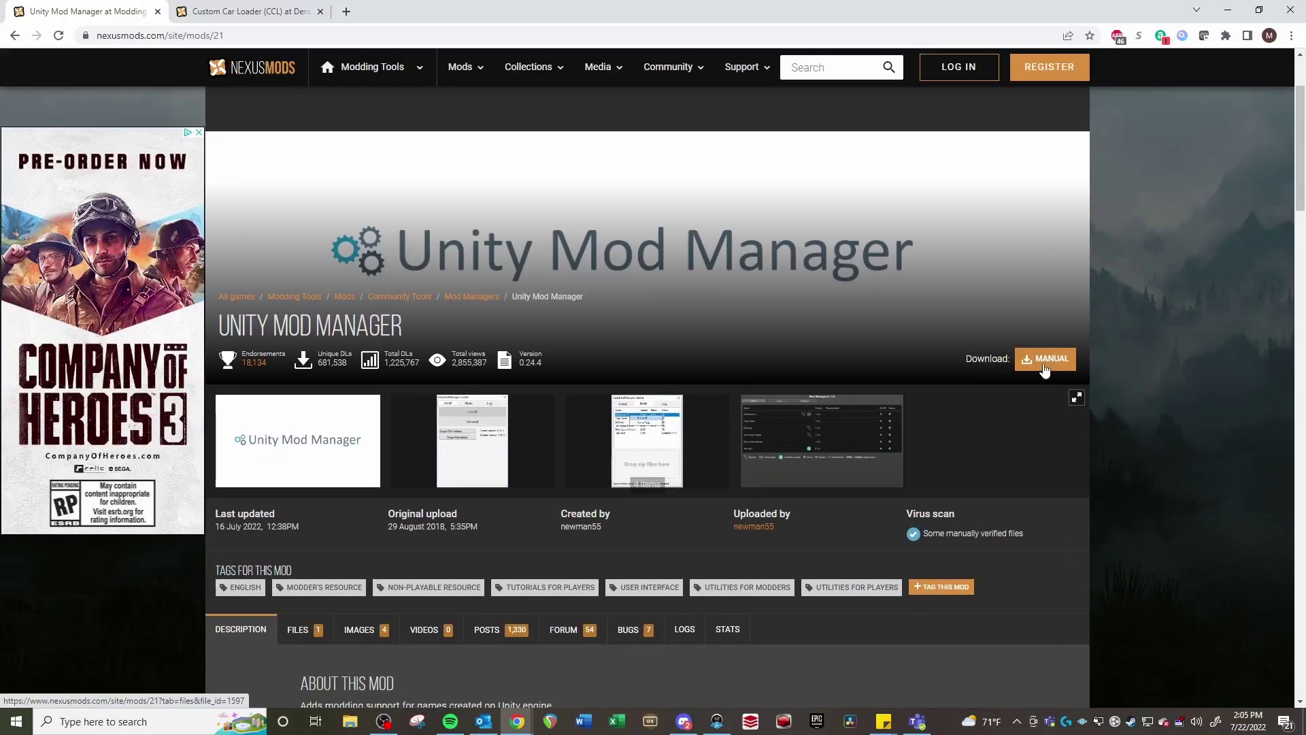
{"action": "left_click", "coordinate": [1044, 363]}
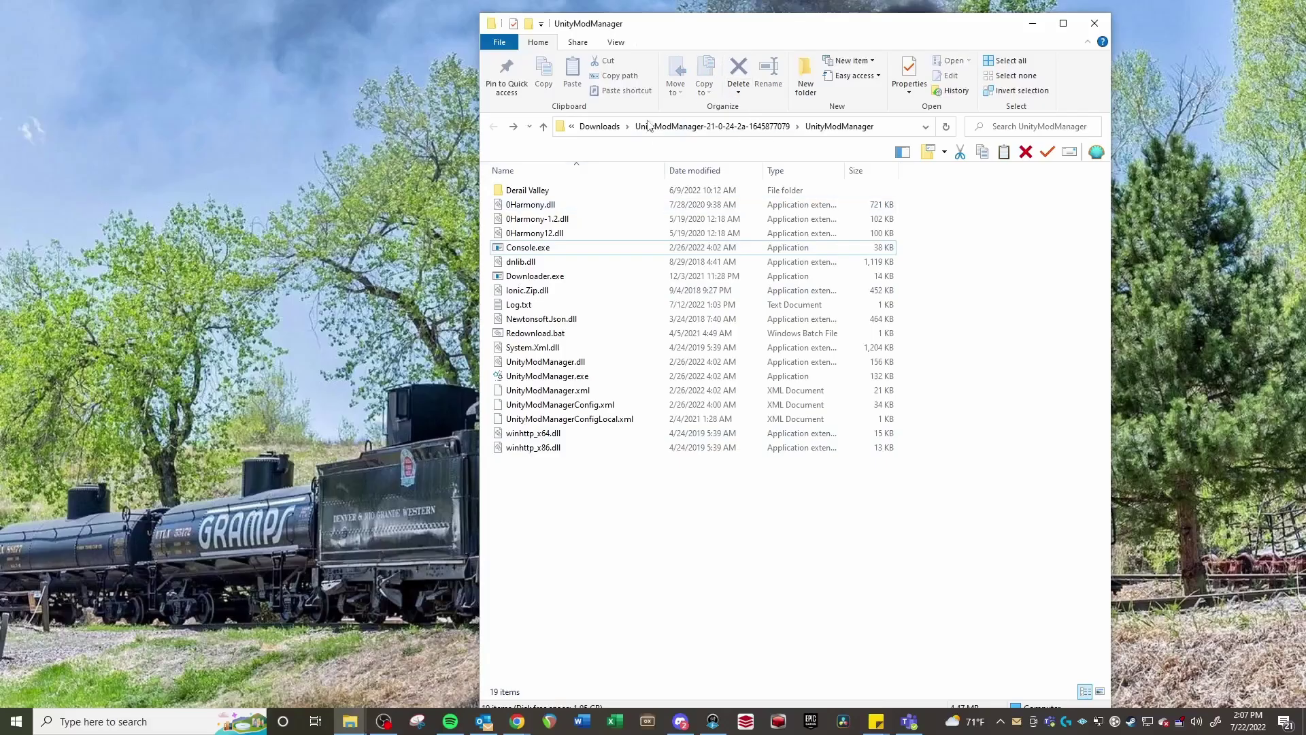
Launch UnityModManager.exe from the extracted UnityModManager folder in File Explorer.
{"action": "left_click_drag", "start_coordinate": [666, 32], "coordinate": [642, 21]}
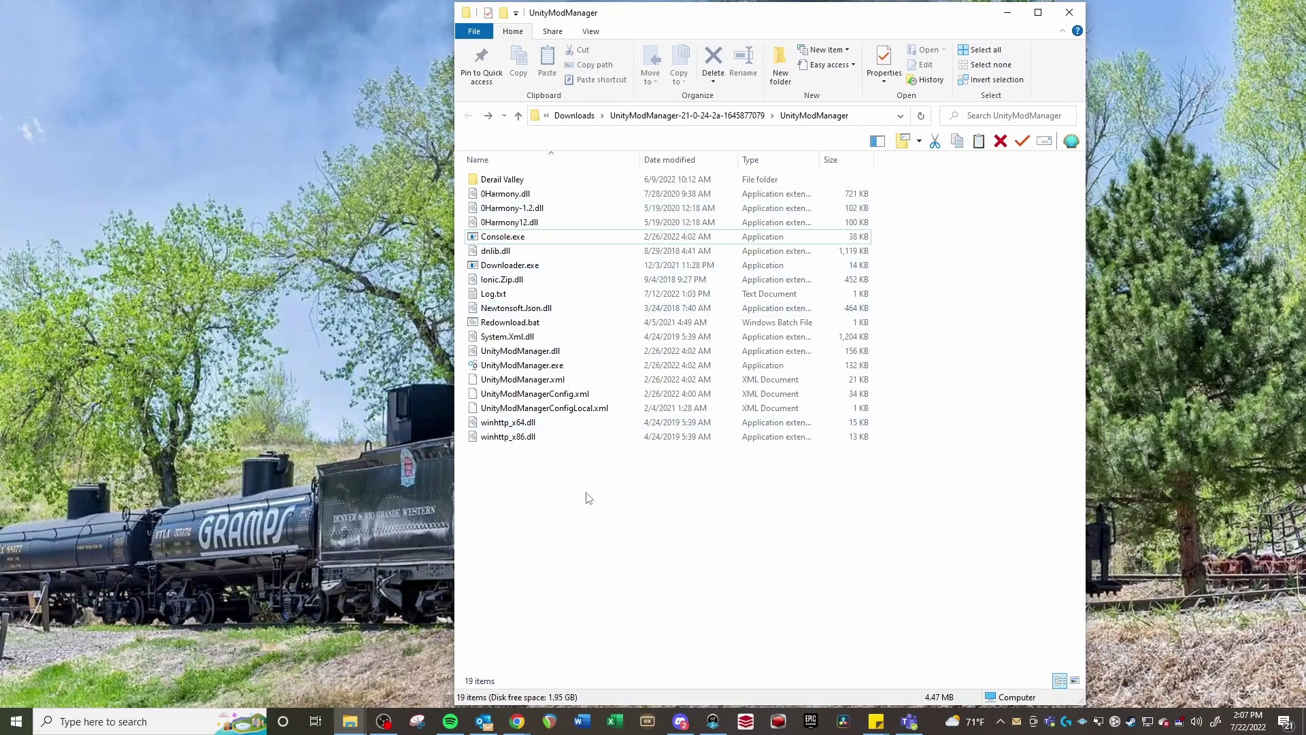
{"action": "left_click", "coordinate": [567, 367]}
{"action": "double_click", "coordinate": [567, 366]}
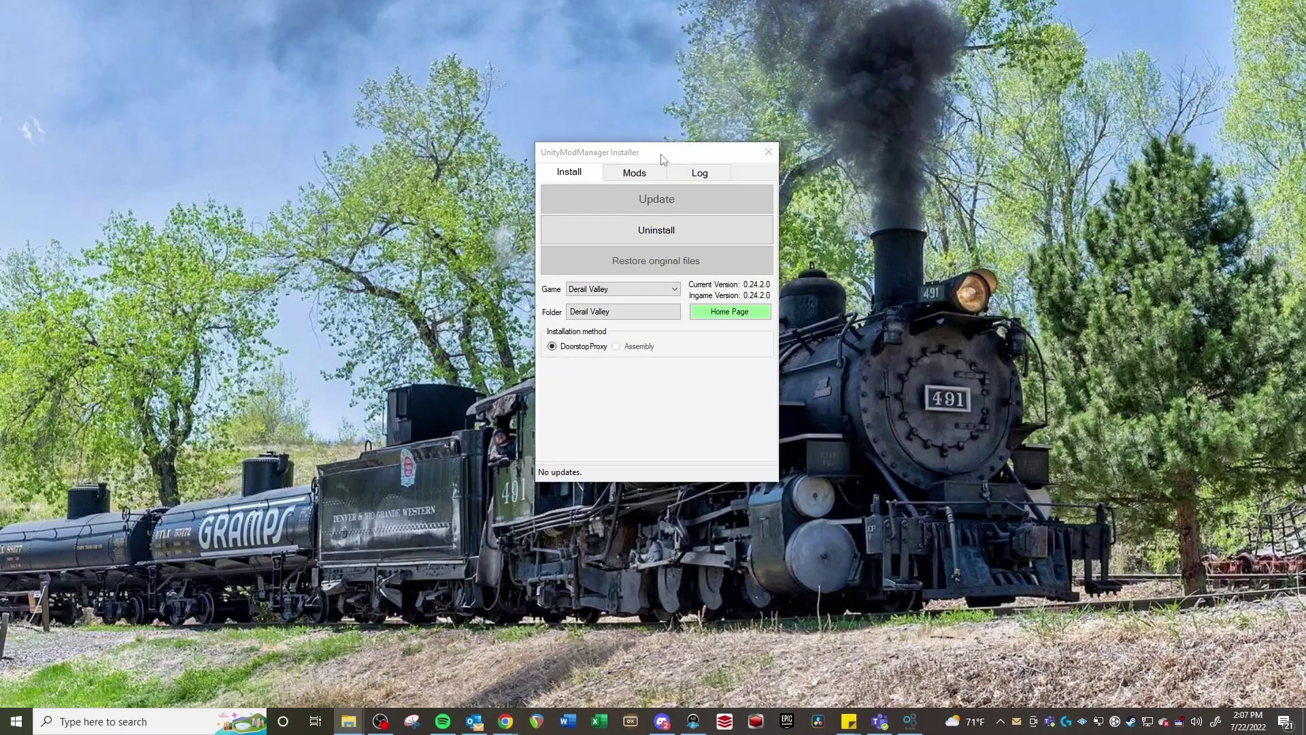
Look through the installer's list of supported games, keeping Derail Valley as the chosen game.
{"action": "left_click_drag", "start_coordinate": [661, 155], "coordinate": [648, 128]}
{"action": "left_click", "coordinate": [587, 266]}
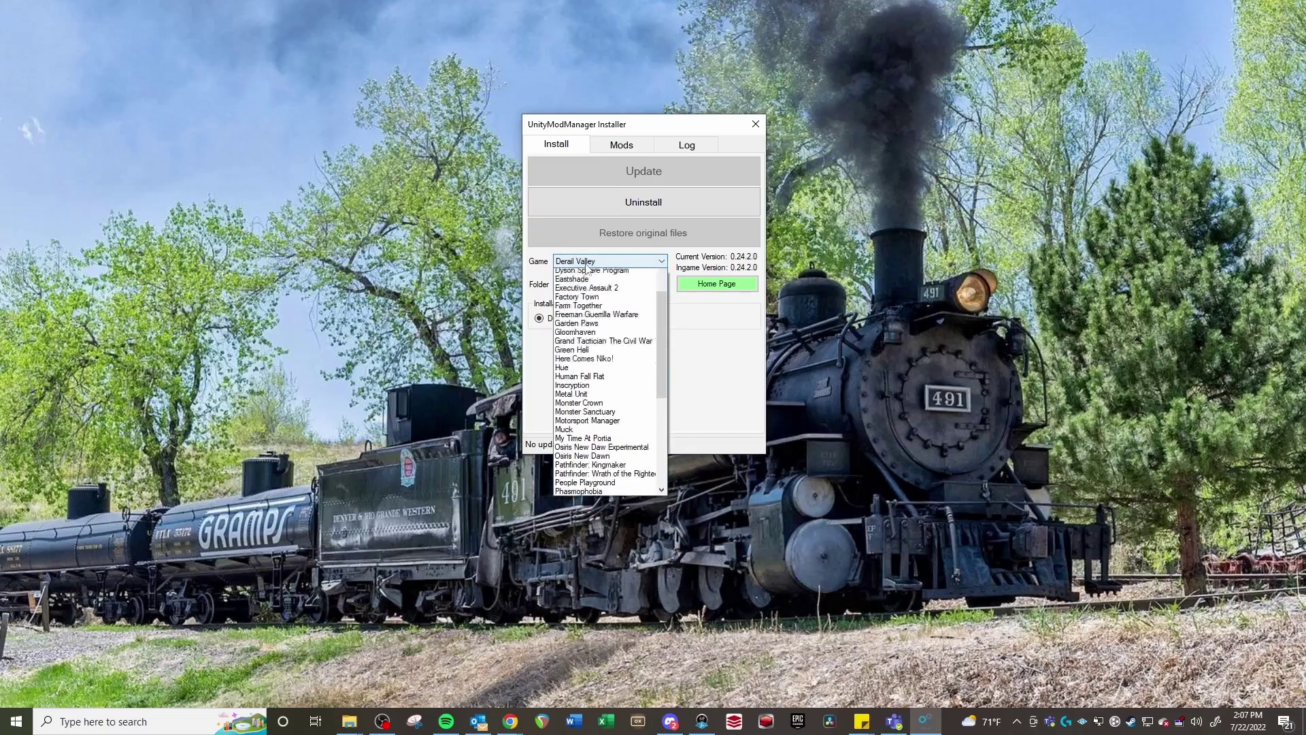
{"action": "left_click", "coordinate": [527, 266]}
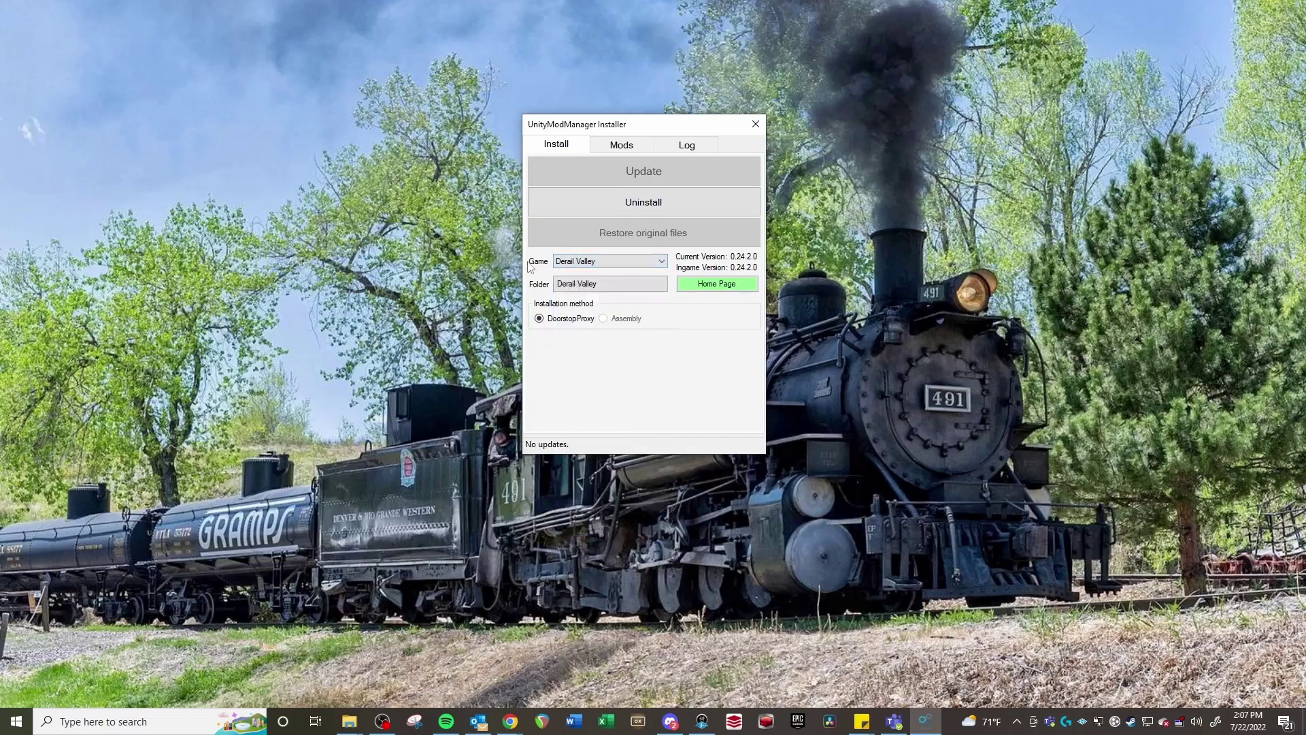
{"action": "left_click", "coordinate": [589, 263]}
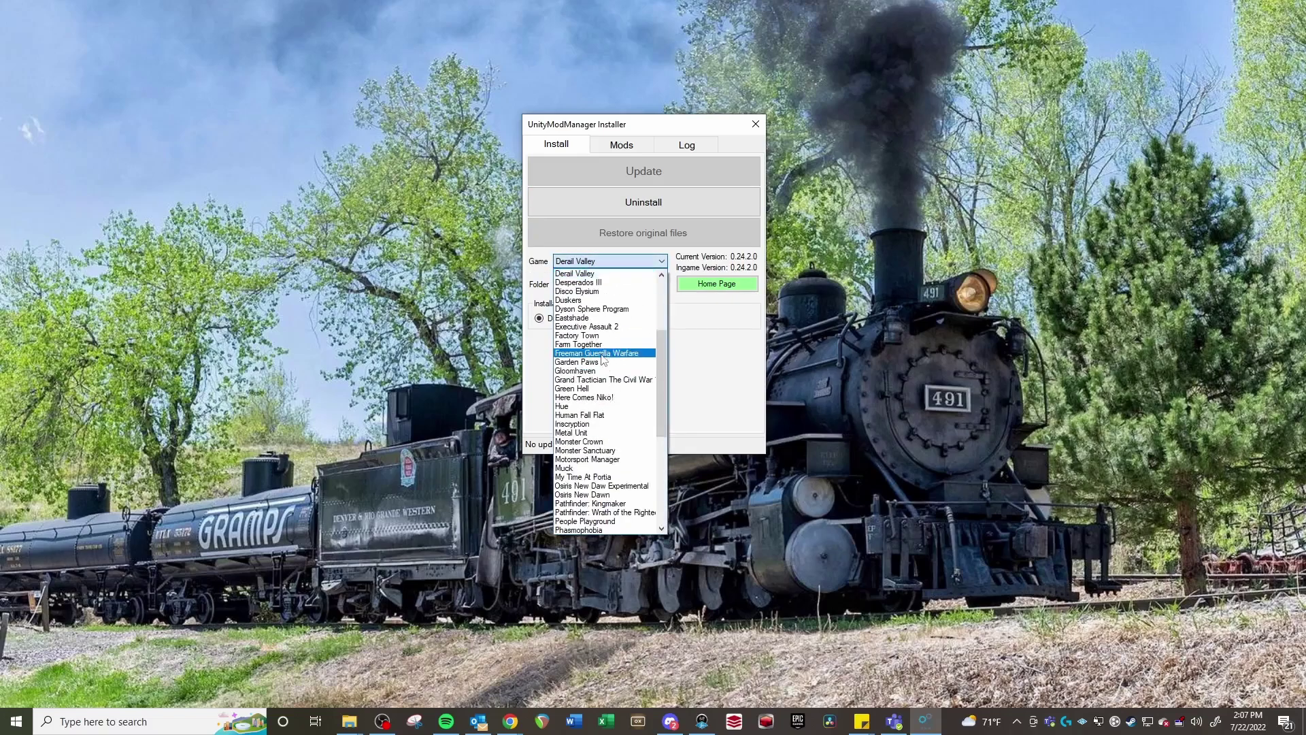
{"action": "left_click", "coordinate": [624, 309]}
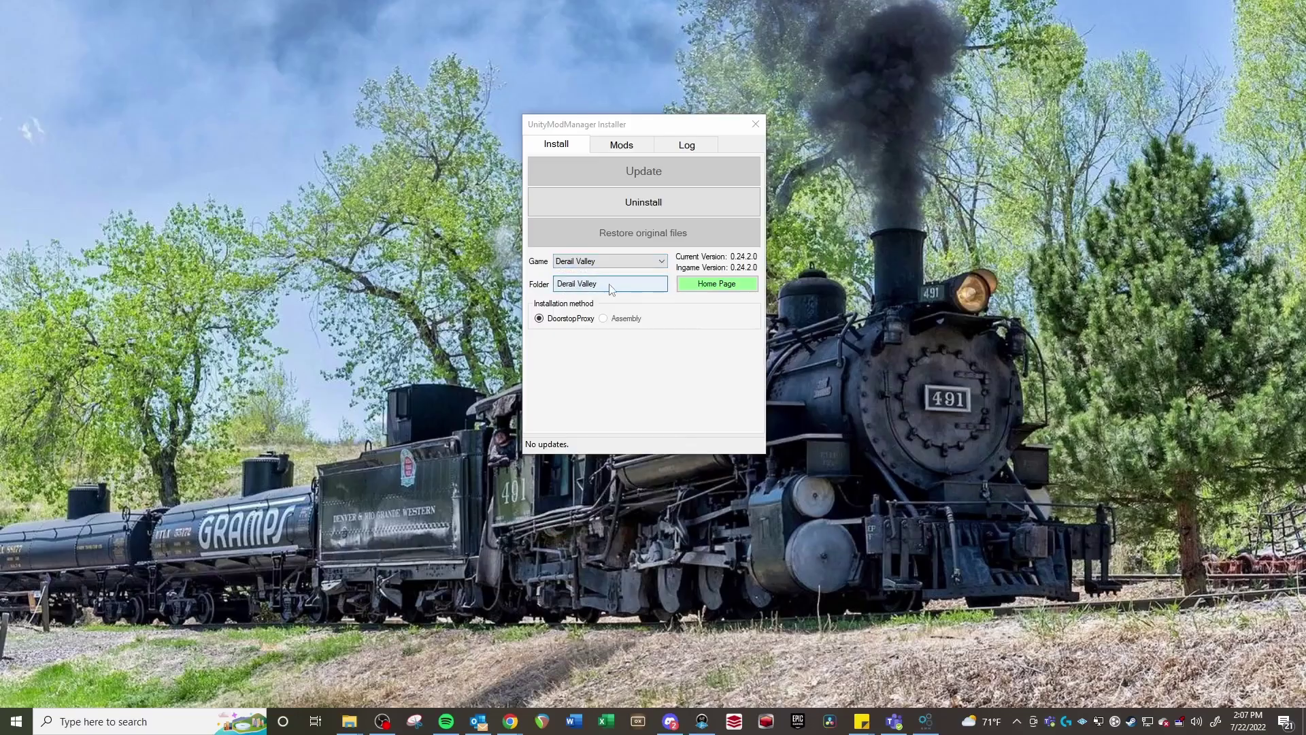
Examine where the Derail Valley game folder sits under Steam, steamapps, common on the D: drive, leaving the folder setting unchanged.
{"action": "left_click", "coordinate": [610, 286]}
{"action": "scroll", "coordinate": [685, 373], "scroll_direction": "up", "scroll_amount": 1}
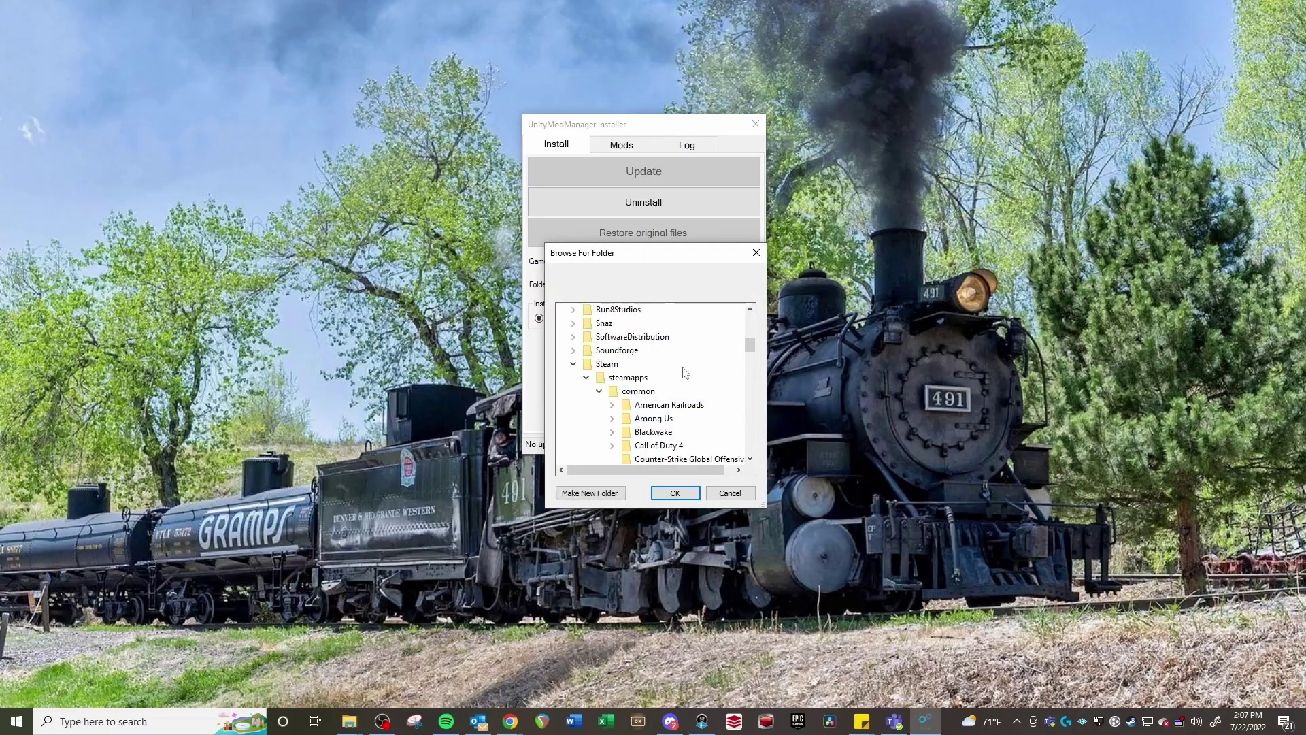
{"action": "scroll", "coordinate": [685, 373], "scroll_direction": "up", "scroll_amount": 1}
{"action": "scroll", "coordinate": [673, 364], "scroll_direction": "down", "scroll_amount": 2}
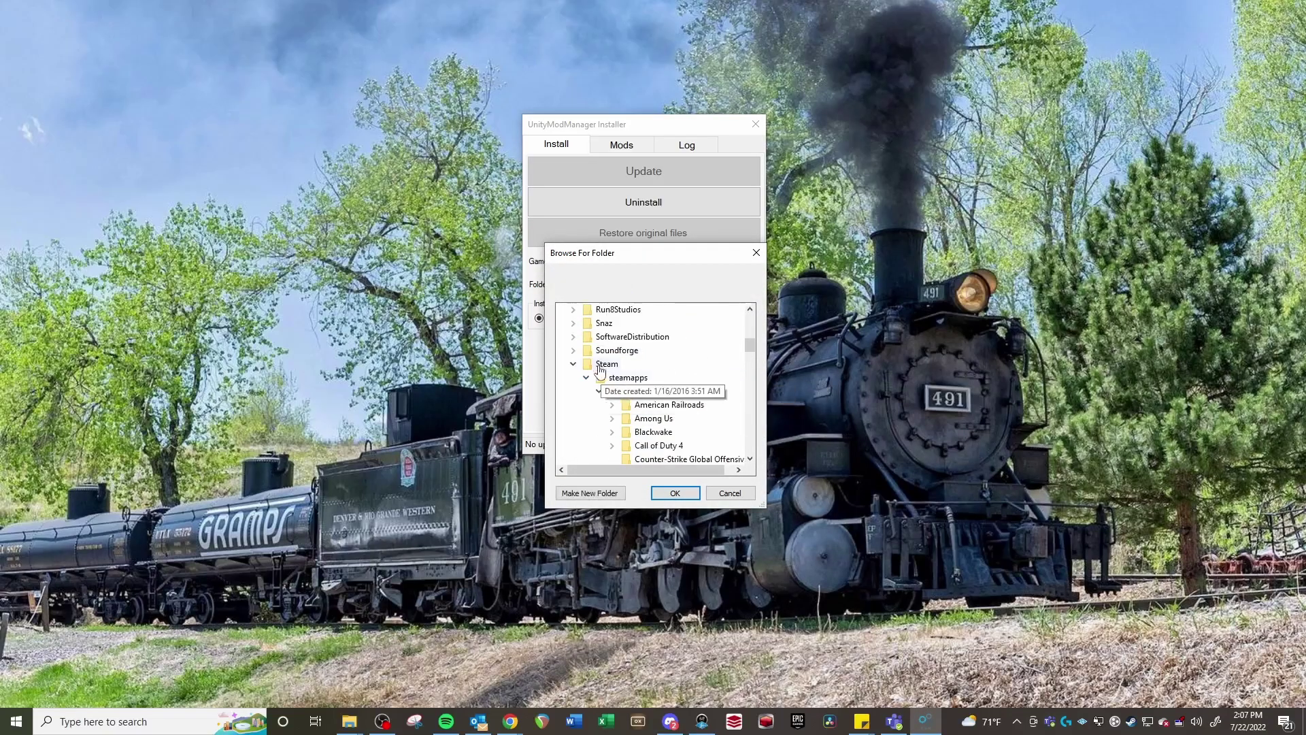
{"action": "scroll", "coordinate": [657, 349], "scroll_direction": "down", "scroll_amount": 1}
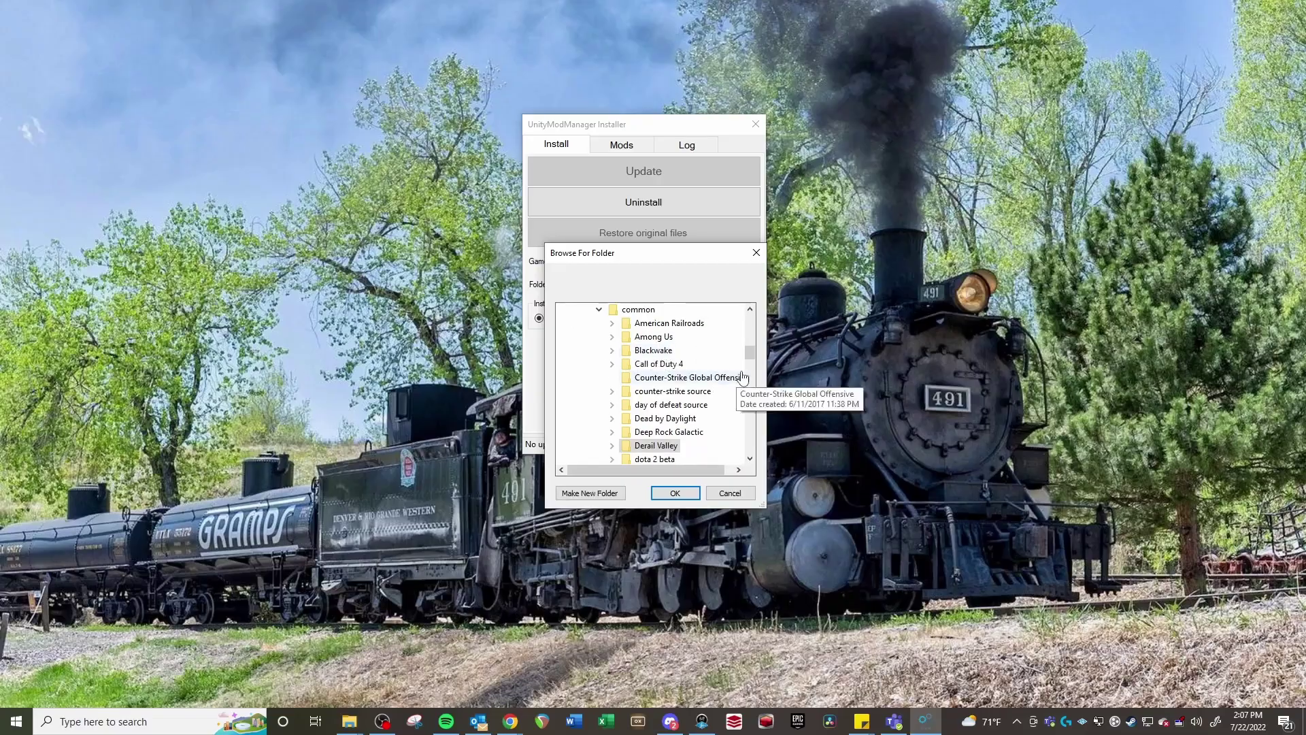
{"action": "scroll", "coordinate": [694, 417], "scroll_direction": "up", "scroll_amount": 3}
{"action": "scroll", "coordinate": [693, 417], "scroll_direction": "up", "scroll_amount": 6}
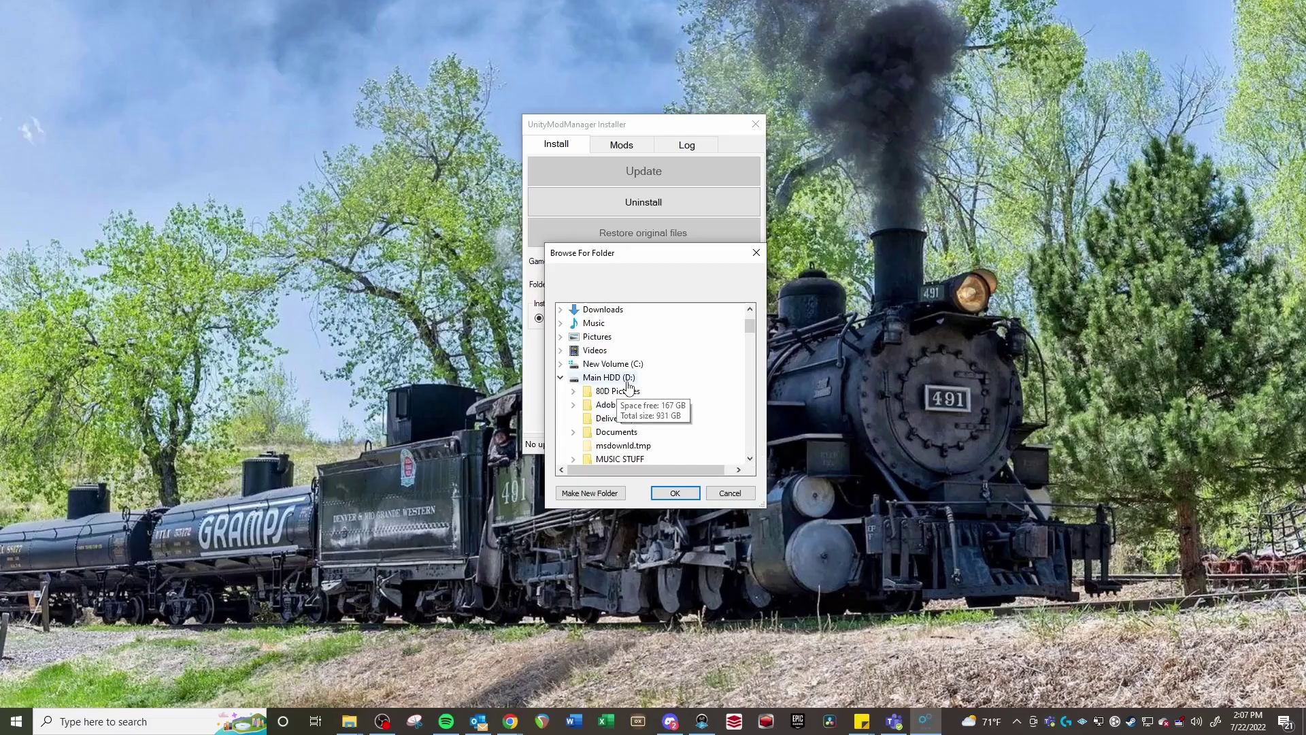
{"action": "scroll", "coordinate": [653, 379], "scroll_direction": "down", "scroll_amount": 4}
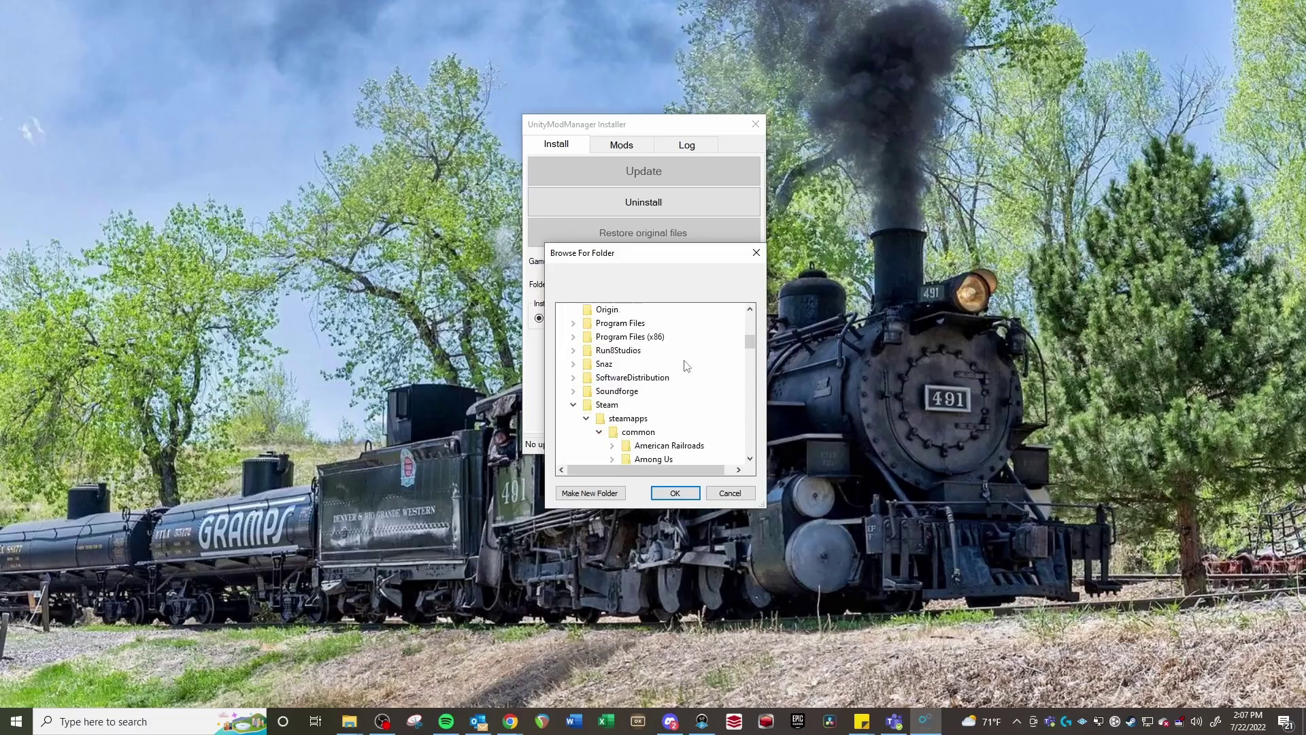
{"action": "key", "text": "Escape"}
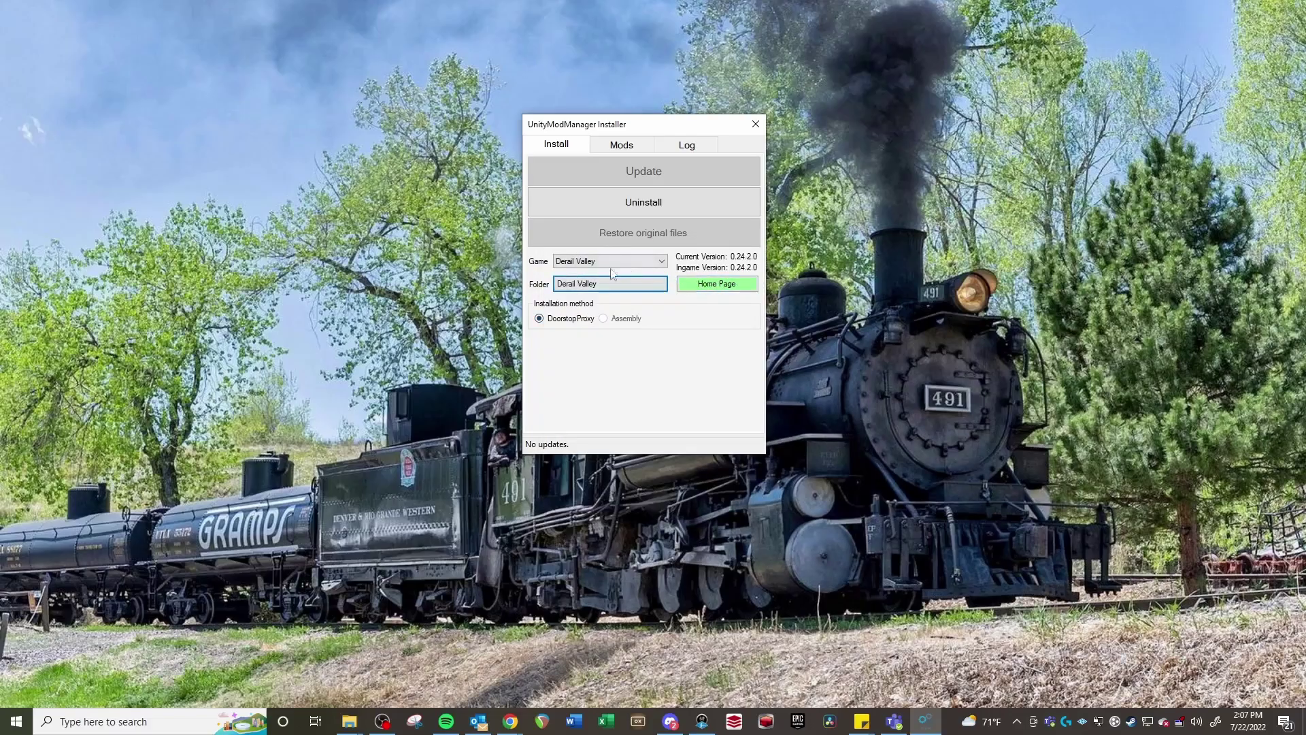
Show the installed mods in the installer and enlarge its window to fit the whole list.
{"action": "left_click", "coordinate": [621, 151]}
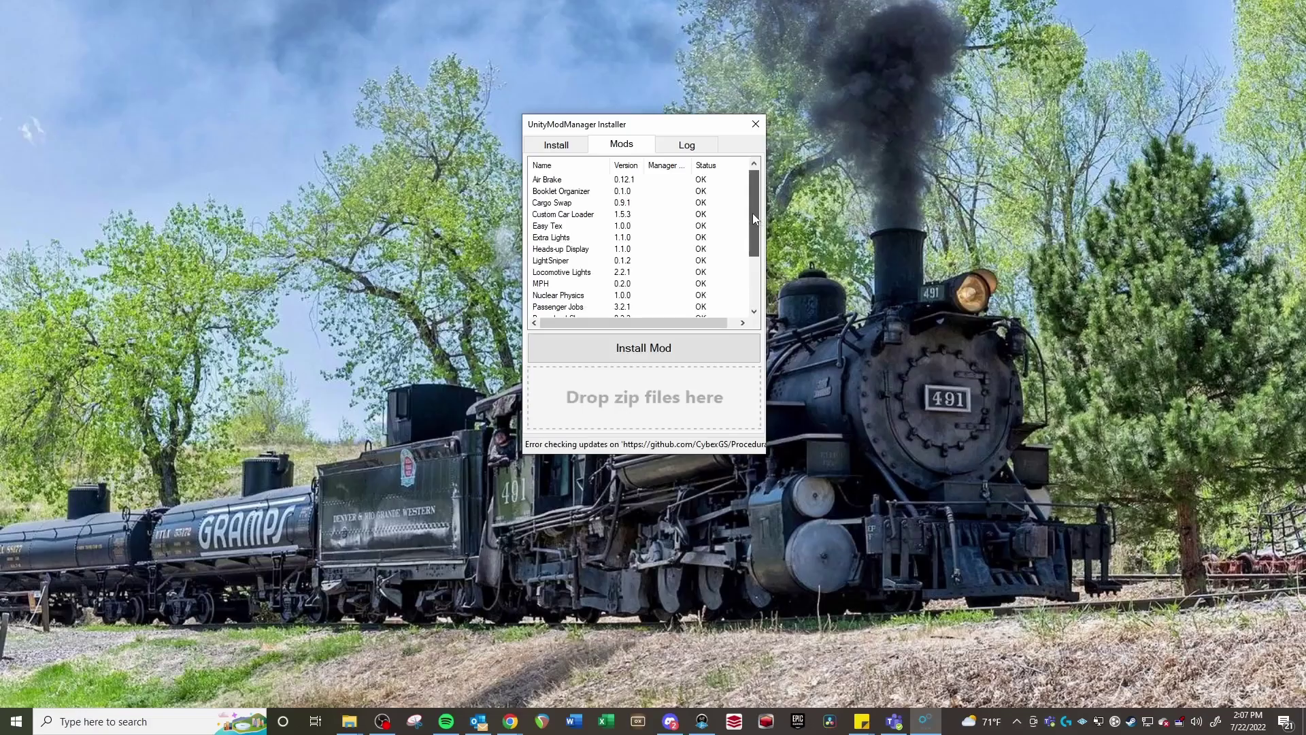
{"action": "left_click_drag", "start_coordinate": [752, 216], "coordinate": [745, 296]}
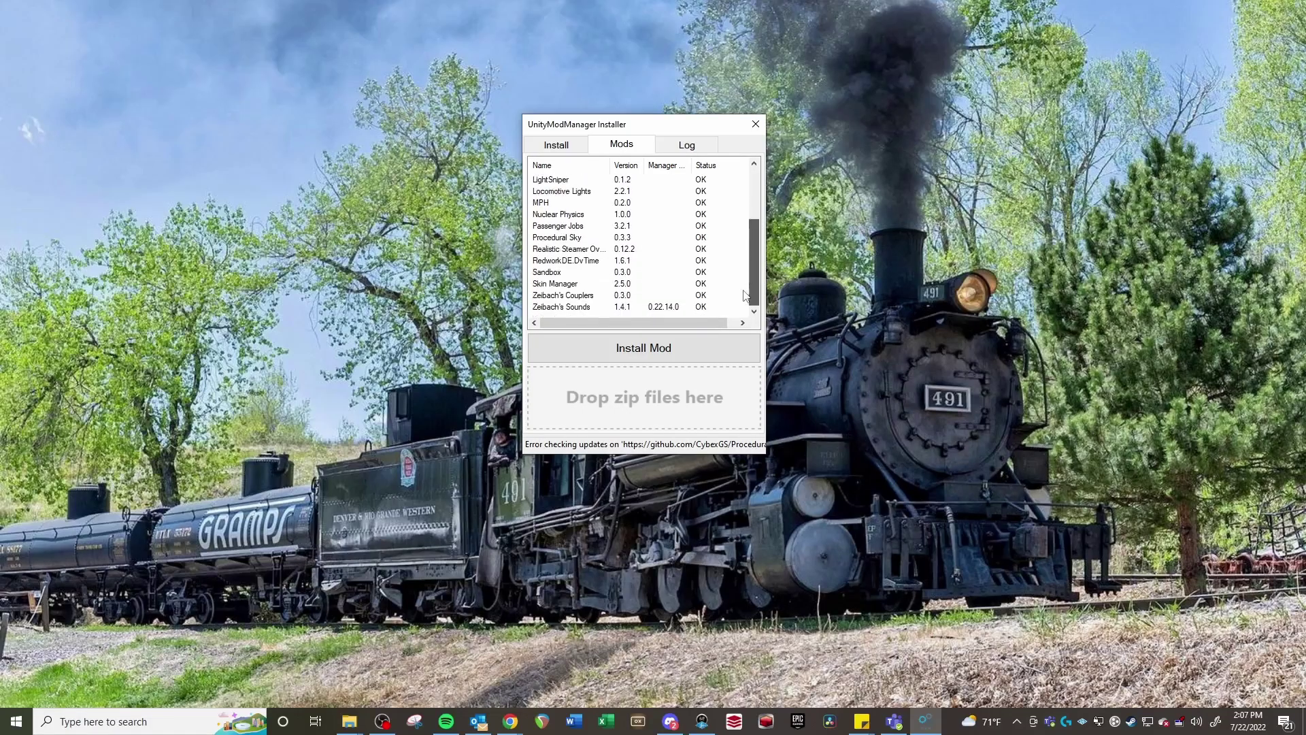
{"action": "scroll", "coordinate": [746, 279], "scroll_direction": "up", "scroll_amount": 3}
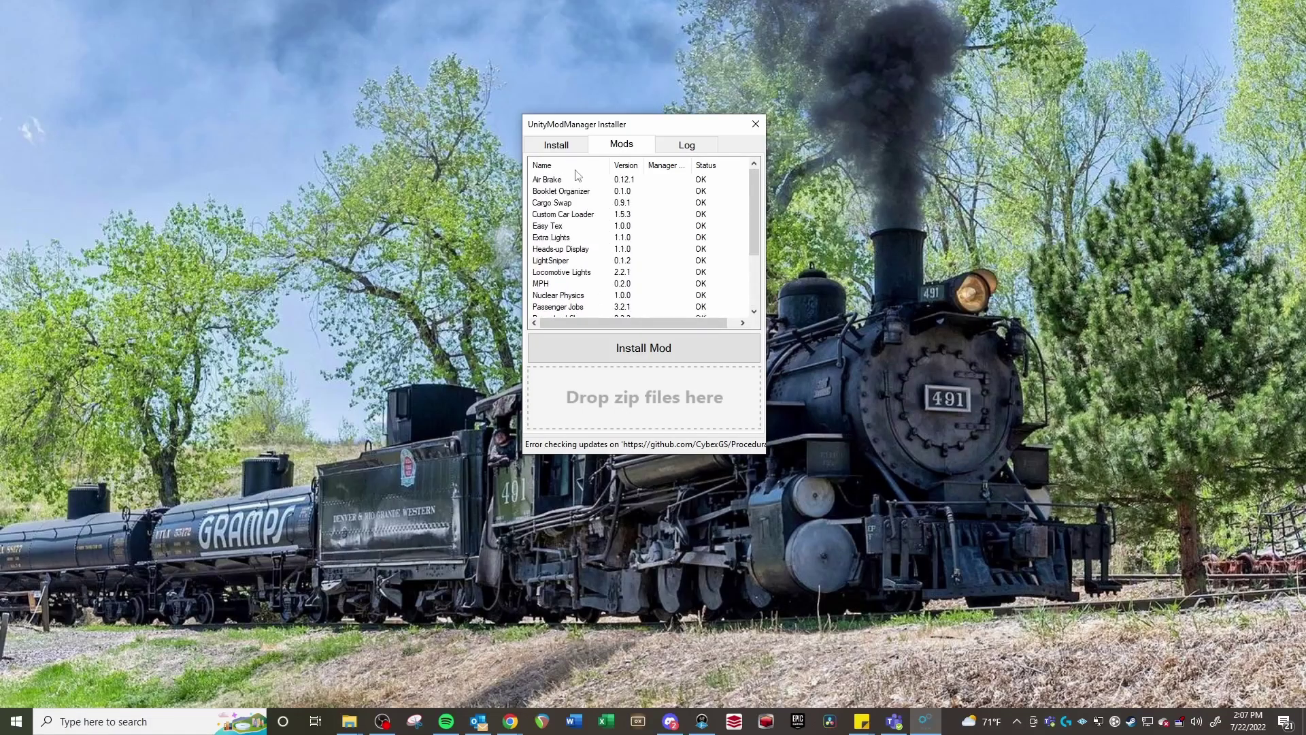
{"action": "scroll", "coordinate": [605, 204], "scroll_direction": "down", "scroll_amount": 3}
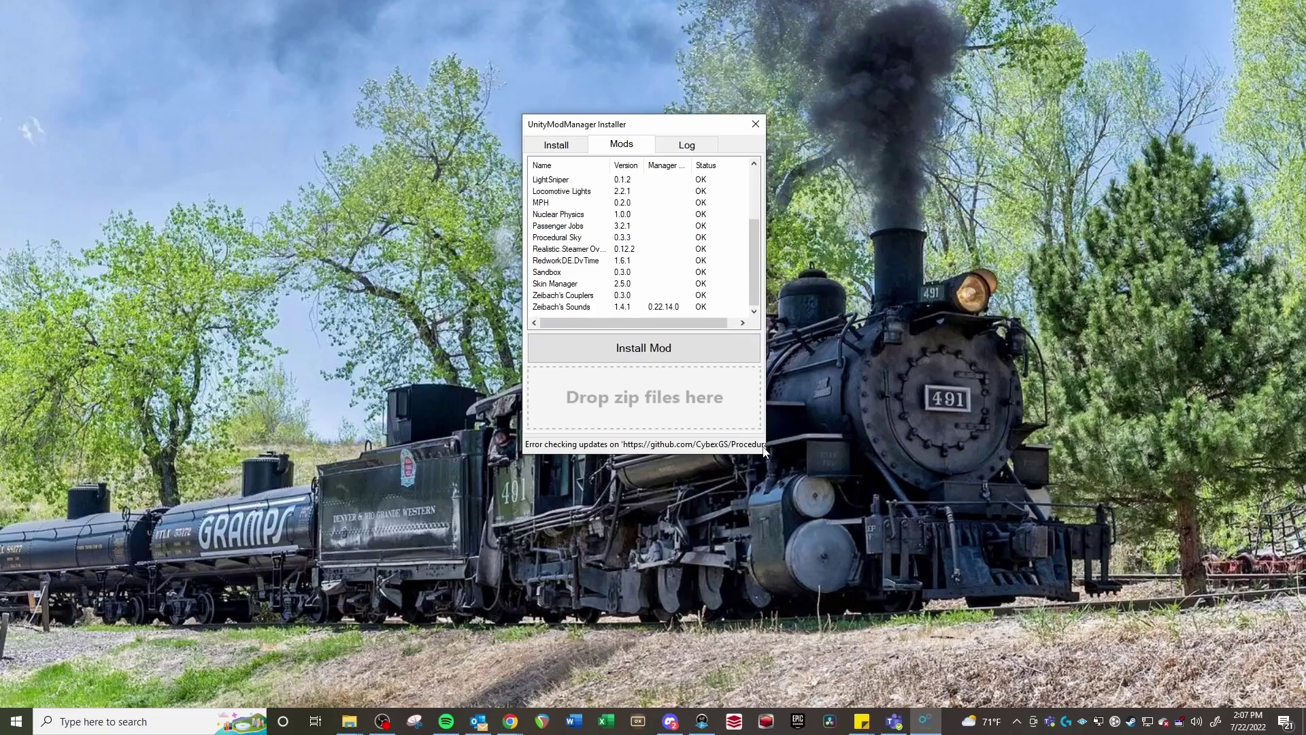
{"action": "left_click_drag", "start_coordinate": [767, 455], "coordinate": [766, 556]}
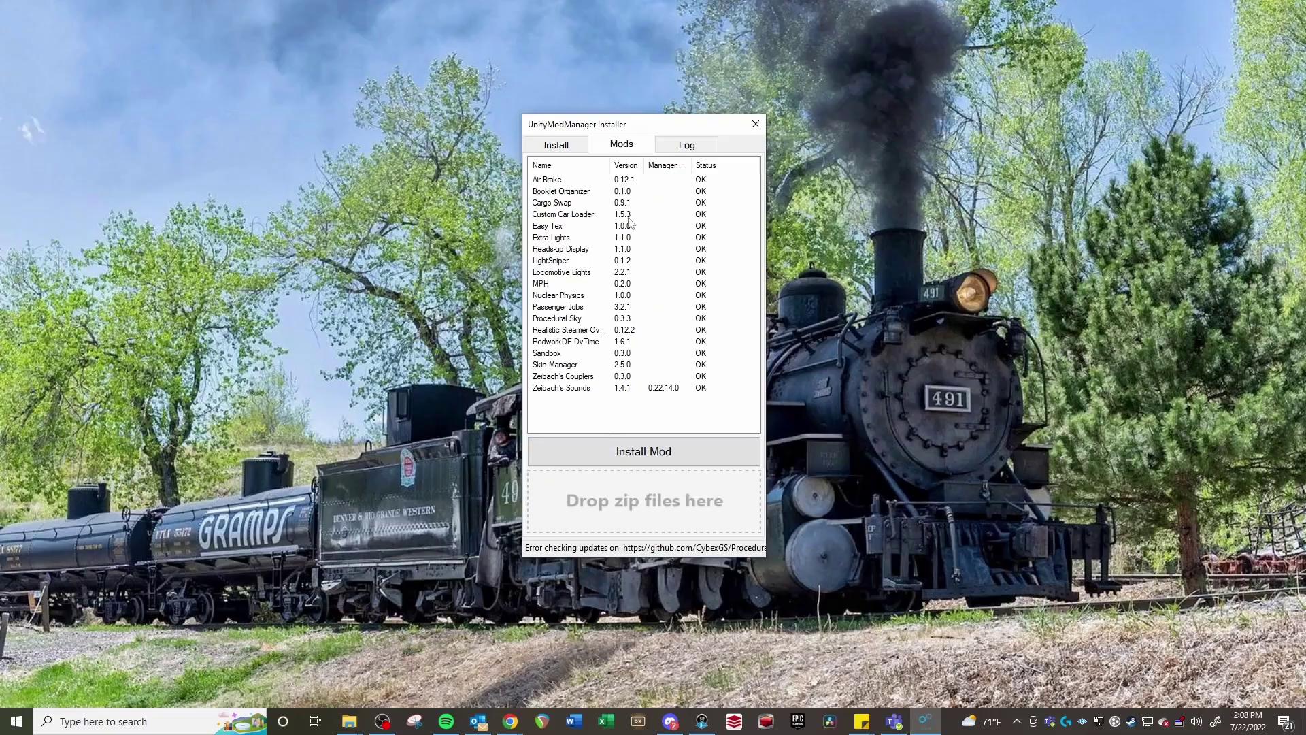
Go through the installed mods one by one from Air Brake to Locomotive Lights, and clear the selection.
{"action": "left_click", "coordinate": [569, 180]}
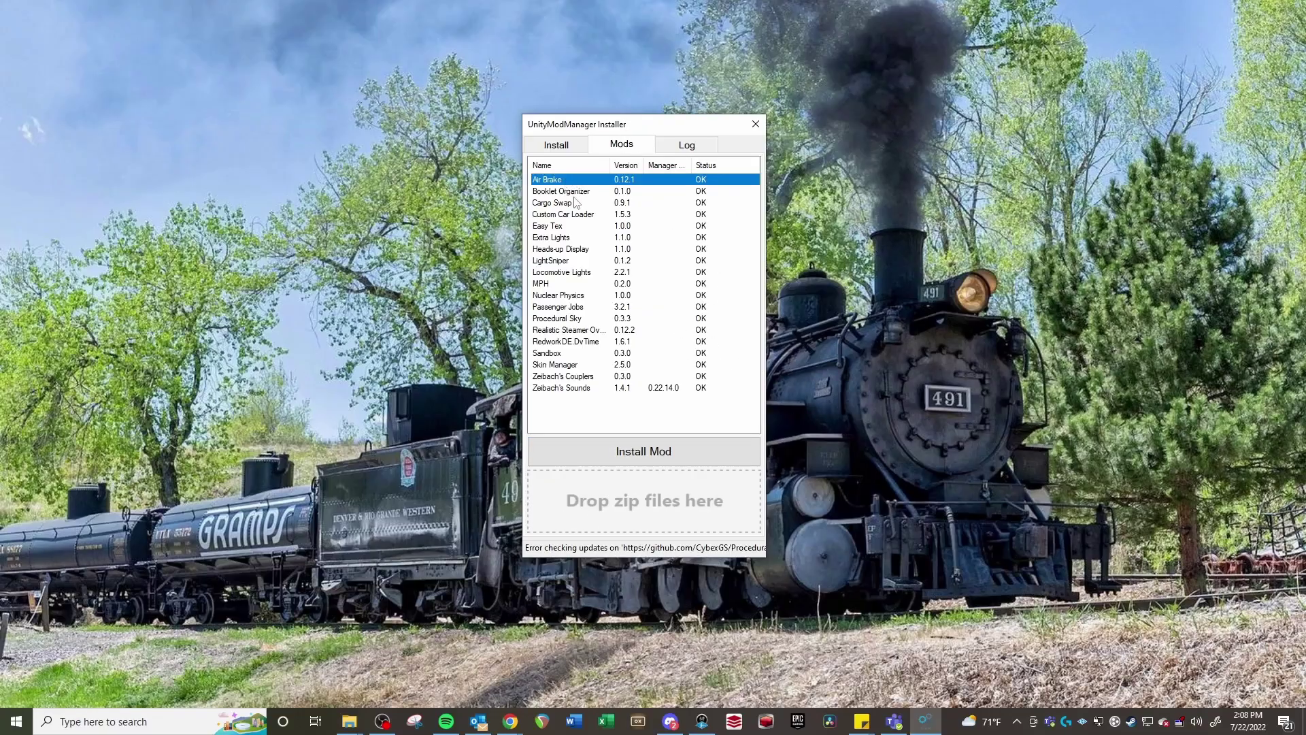
{"action": "left_click", "coordinate": [577, 194]}
{"action": "left_click", "coordinate": [578, 203]}
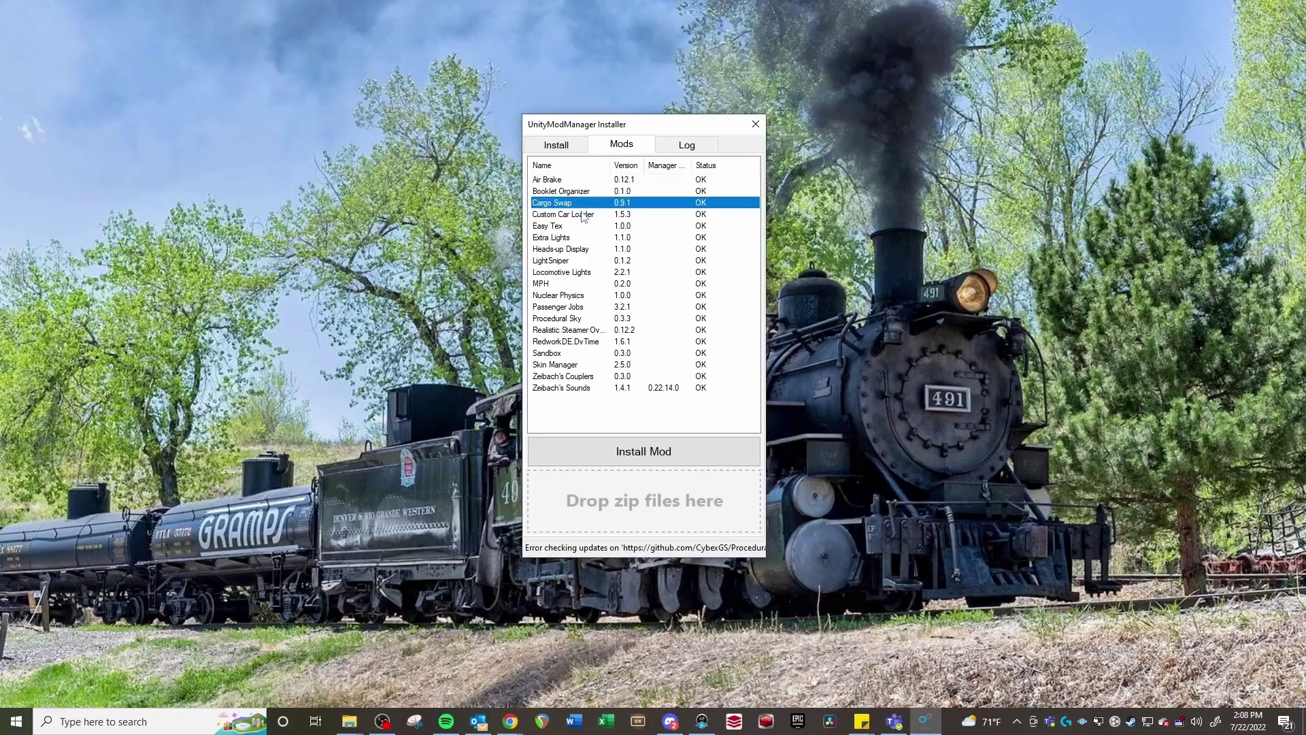
{"action": "left_click", "coordinate": [583, 213]}
{"action": "left_click", "coordinate": [583, 225]}
{"action": "left_click", "coordinate": [583, 236]}
{"action": "left_click", "coordinate": [582, 249]}
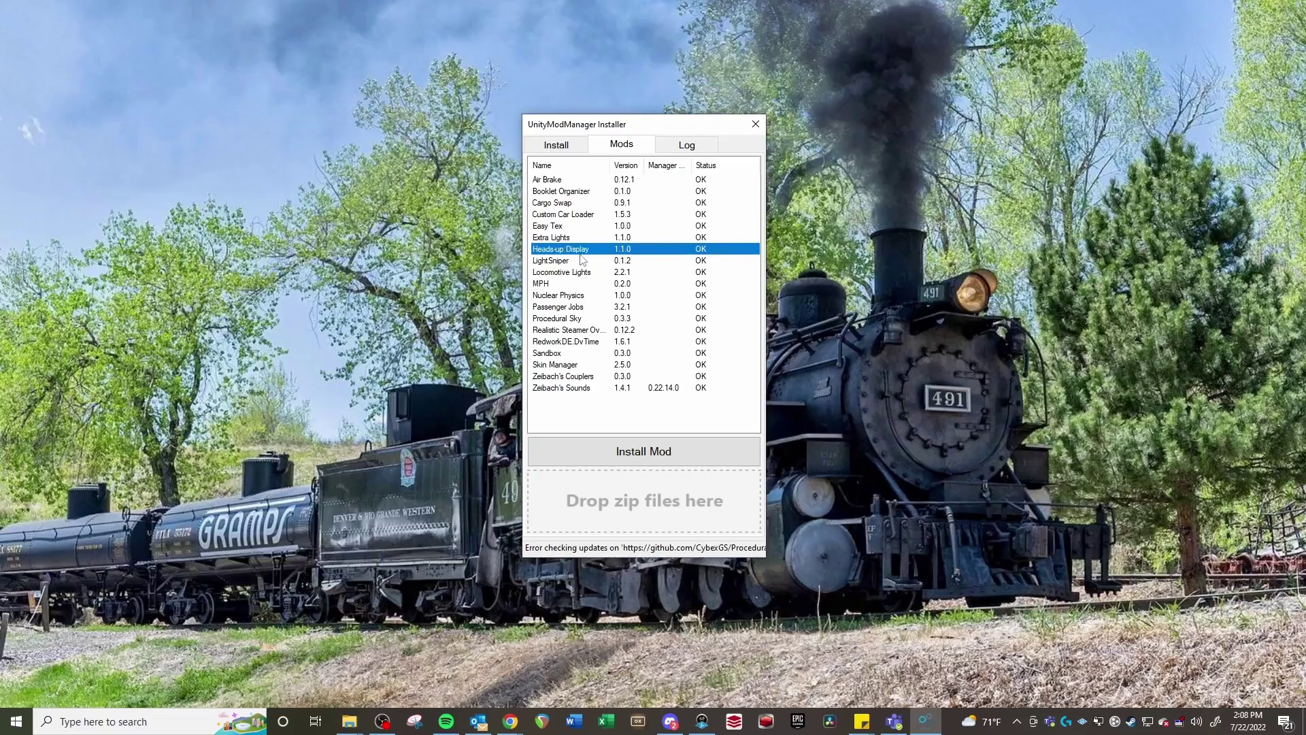
{"action": "left_click", "coordinate": [580, 260]}
{"action": "left_click", "coordinate": [572, 273]}
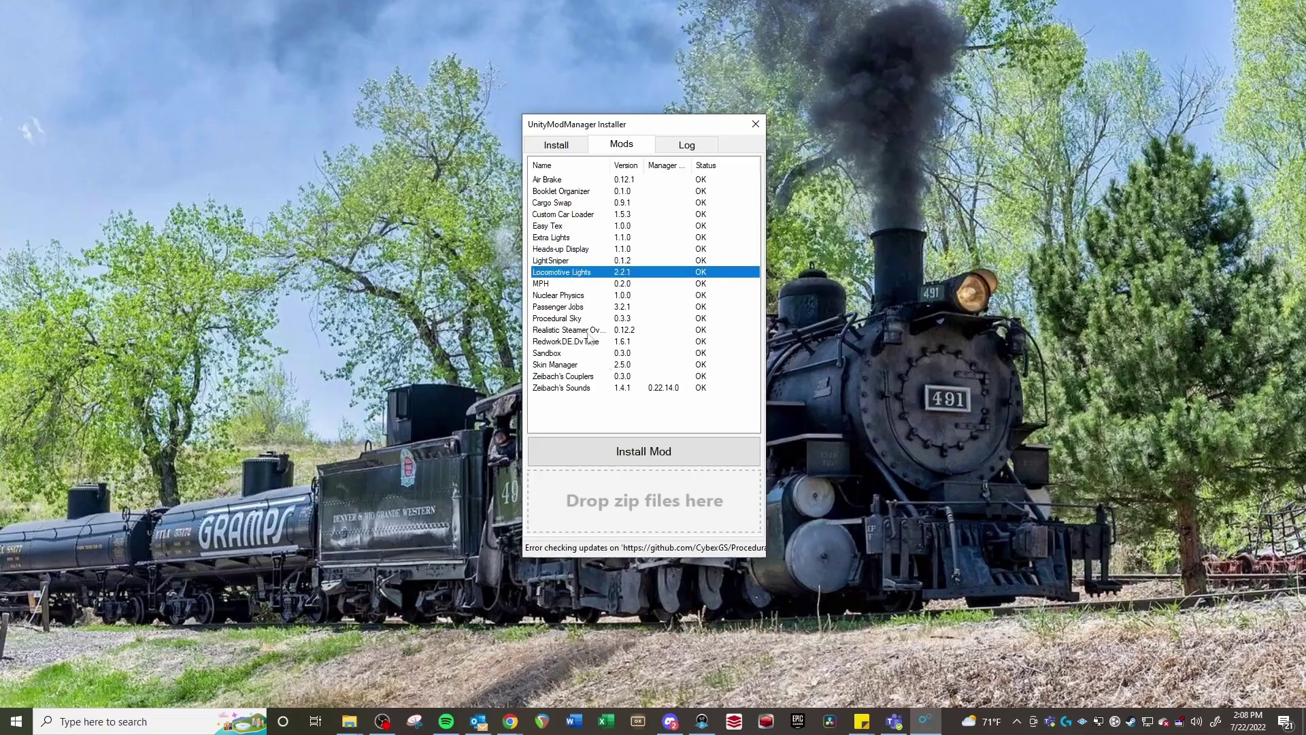
{"action": "left_click", "coordinate": [702, 425]}
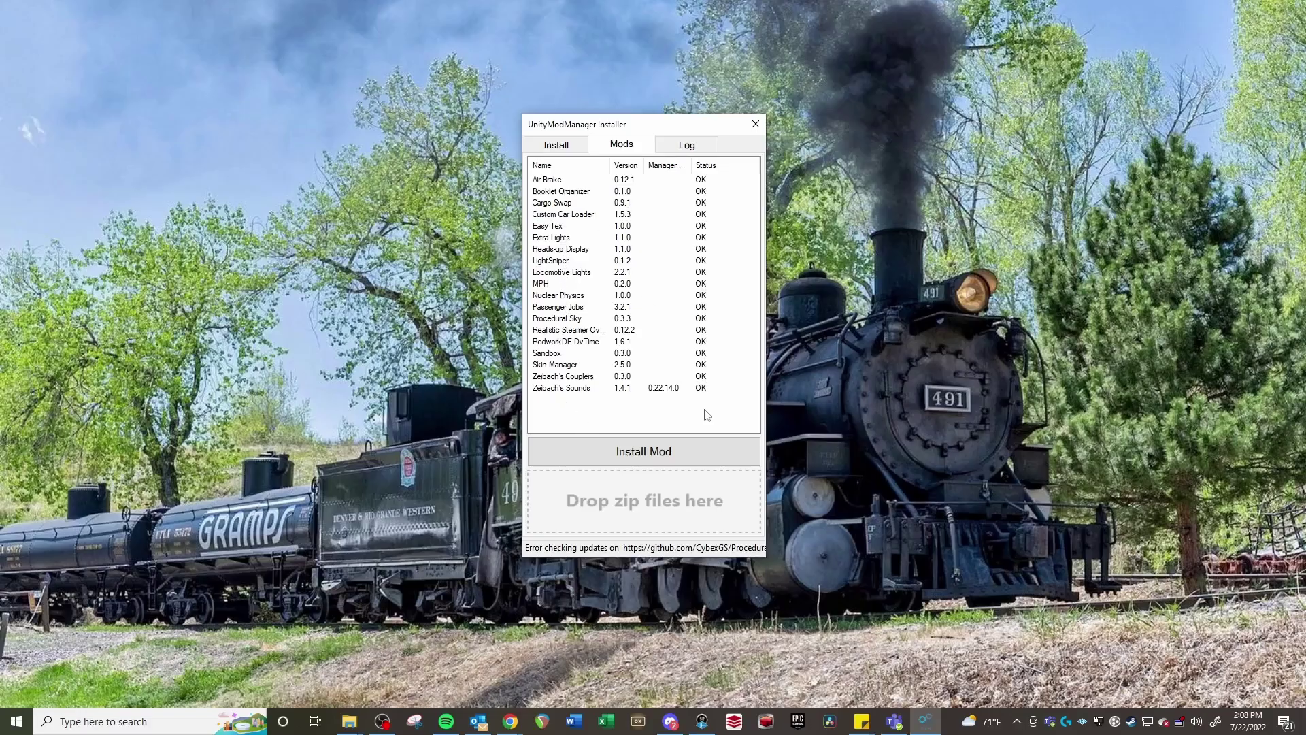
{"action": "left_click", "coordinate": [579, 345]}
{"action": "left_click", "coordinate": [594, 416]}
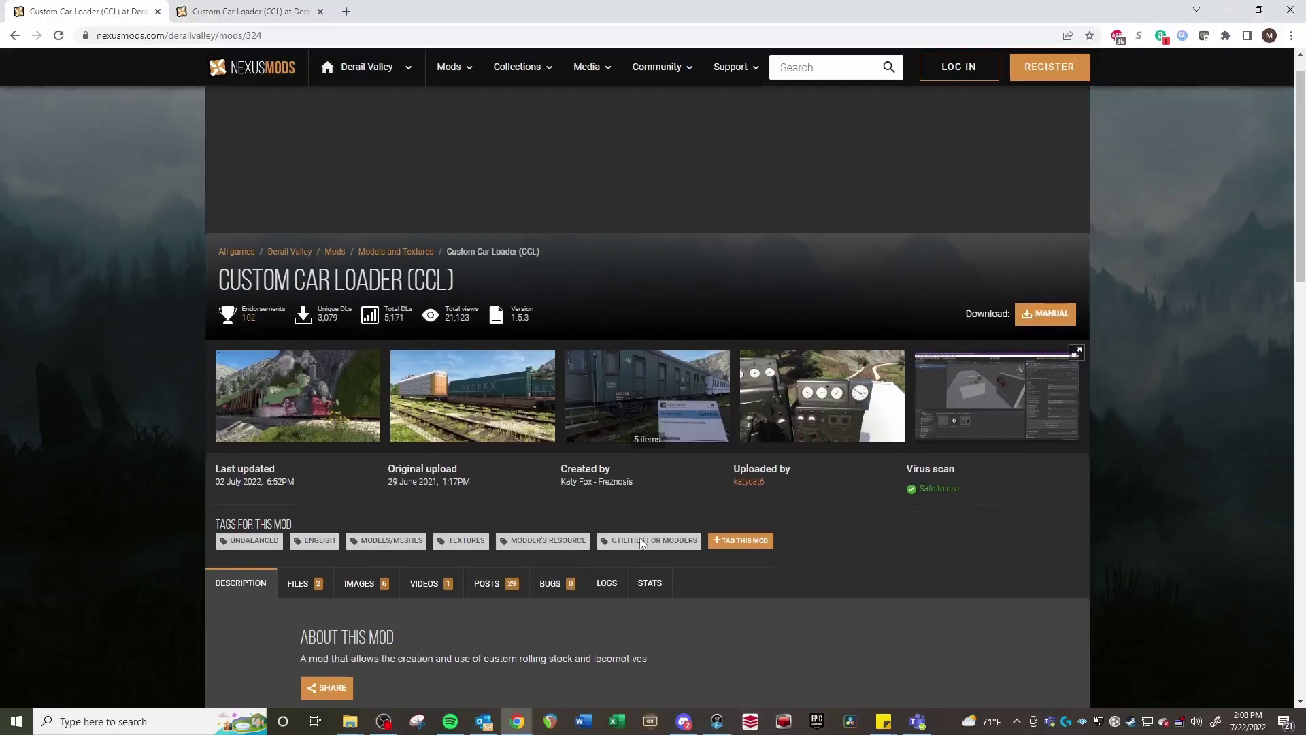
Examine the Custom Car Loader (CCL) page on Nexus Mods, from its header and download option to the description and user install instructions.
{"action": "scroll", "coordinate": [190, 438], "scroll_direction": "down", "scroll_amount": 2}
{"action": "scroll", "coordinate": [242, 454], "scroll_direction": "down", "scroll_amount": 1}
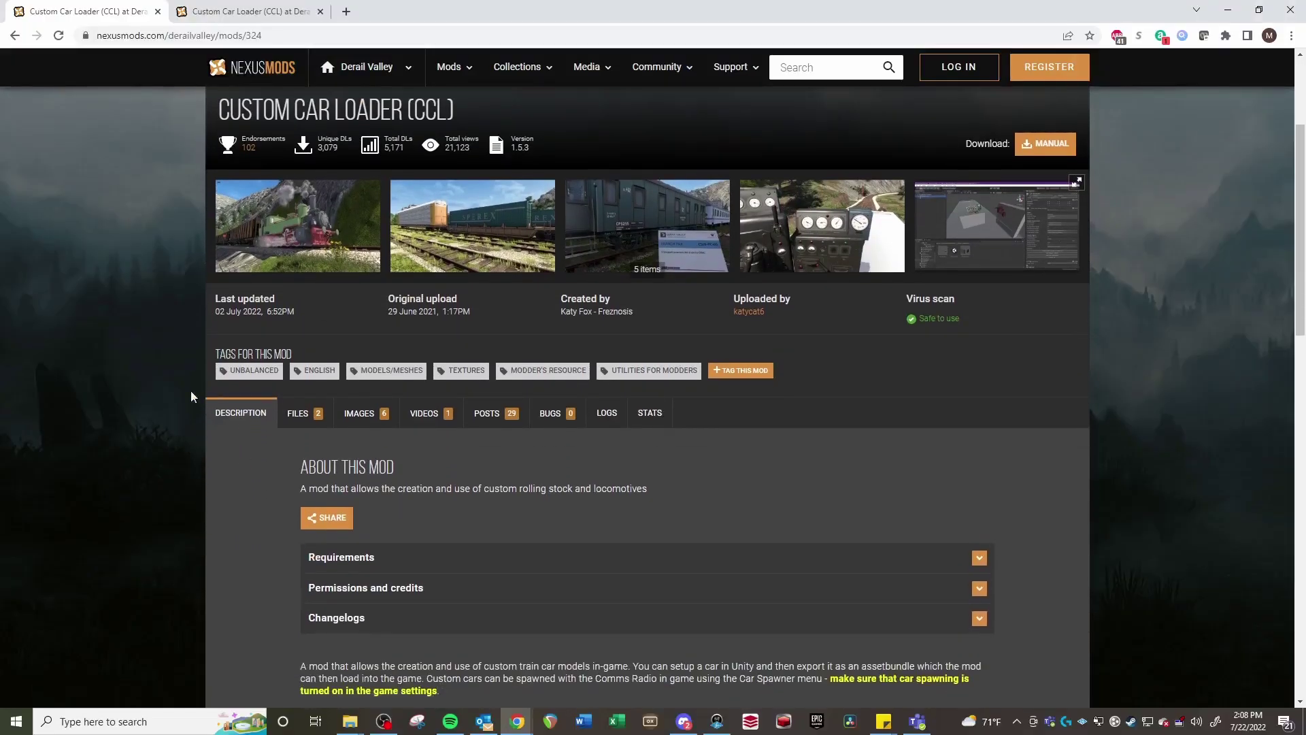
{"action": "scroll", "coordinate": [221, 507], "scroll_direction": "down", "scroll_amount": 1}
{"action": "scroll", "coordinate": [218, 504], "scroll_direction": "up", "scroll_amount": 2}
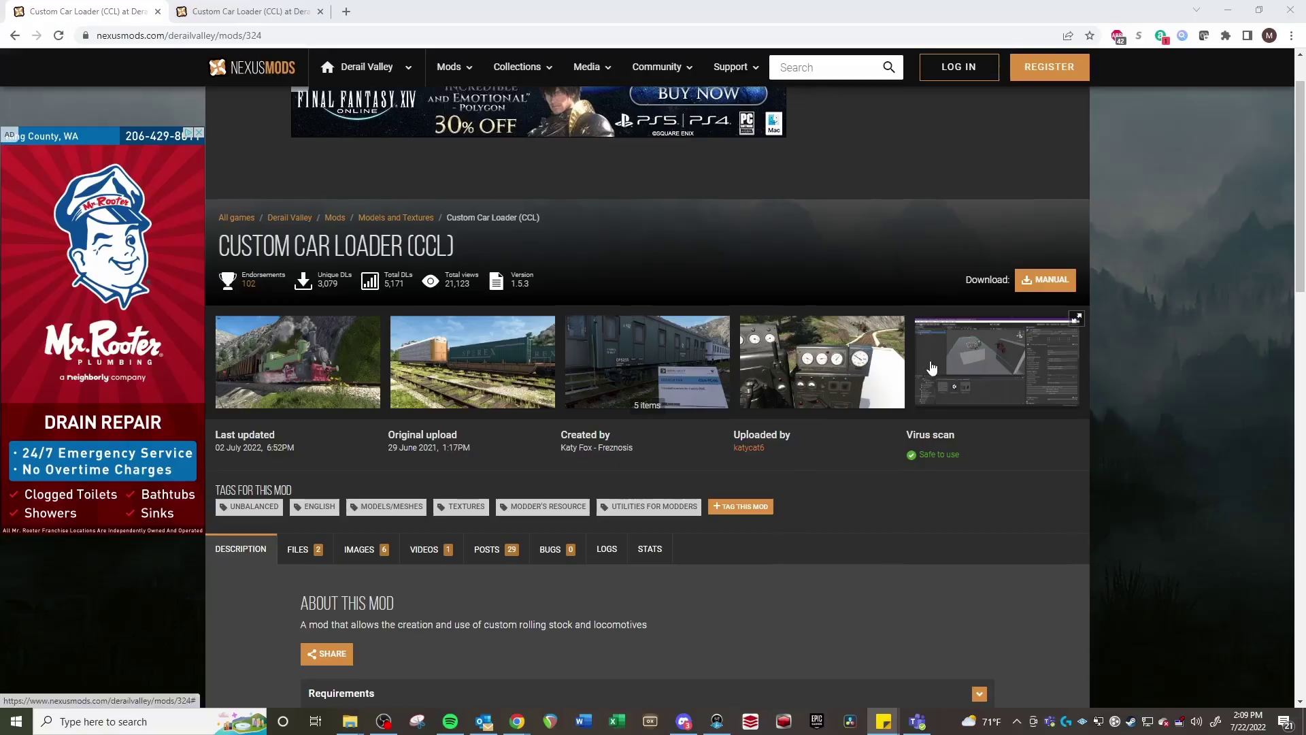
{"action": "scroll", "coordinate": [930, 367], "scroll_direction": "down", "scroll_amount": 3}
{"action": "scroll", "coordinate": [932, 355], "scroll_direction": "down", "scroll_amount": 2}
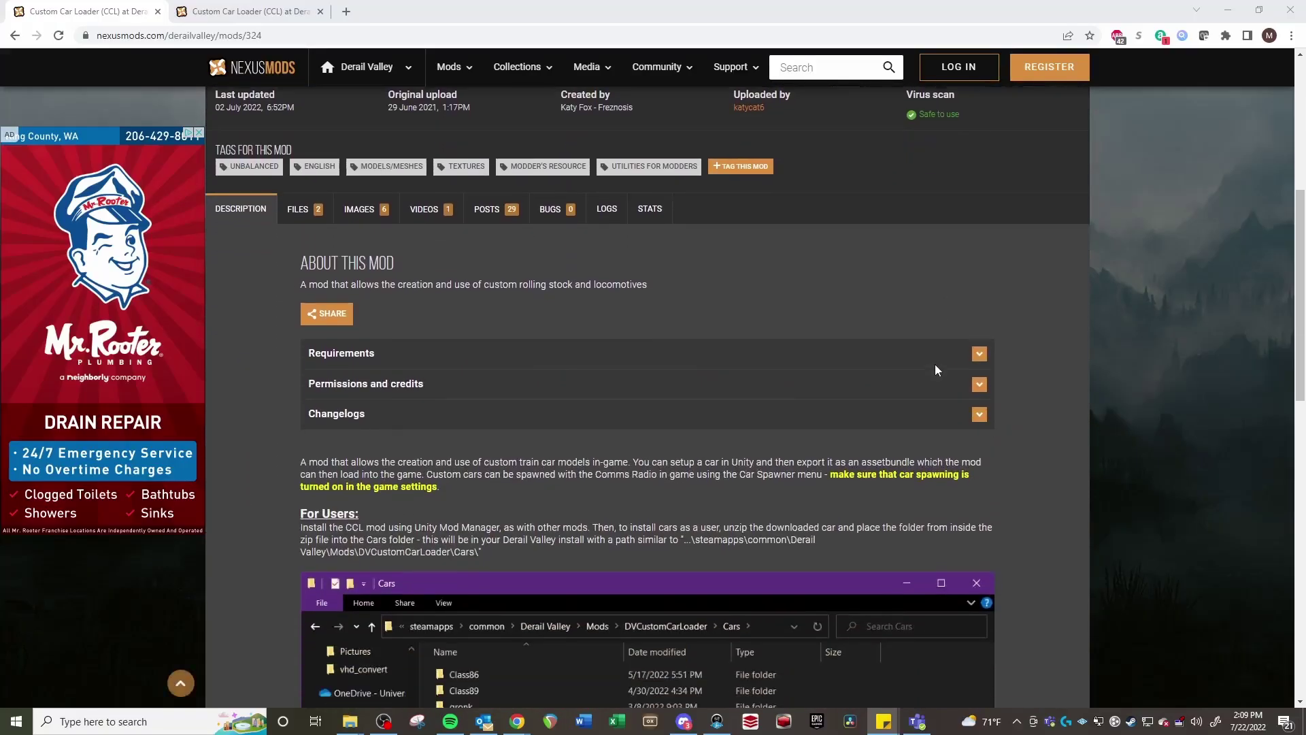
{"action": "scroll", "coordinate": [935, 365], "scroll_direction": "up", "scroll_amount": 4}
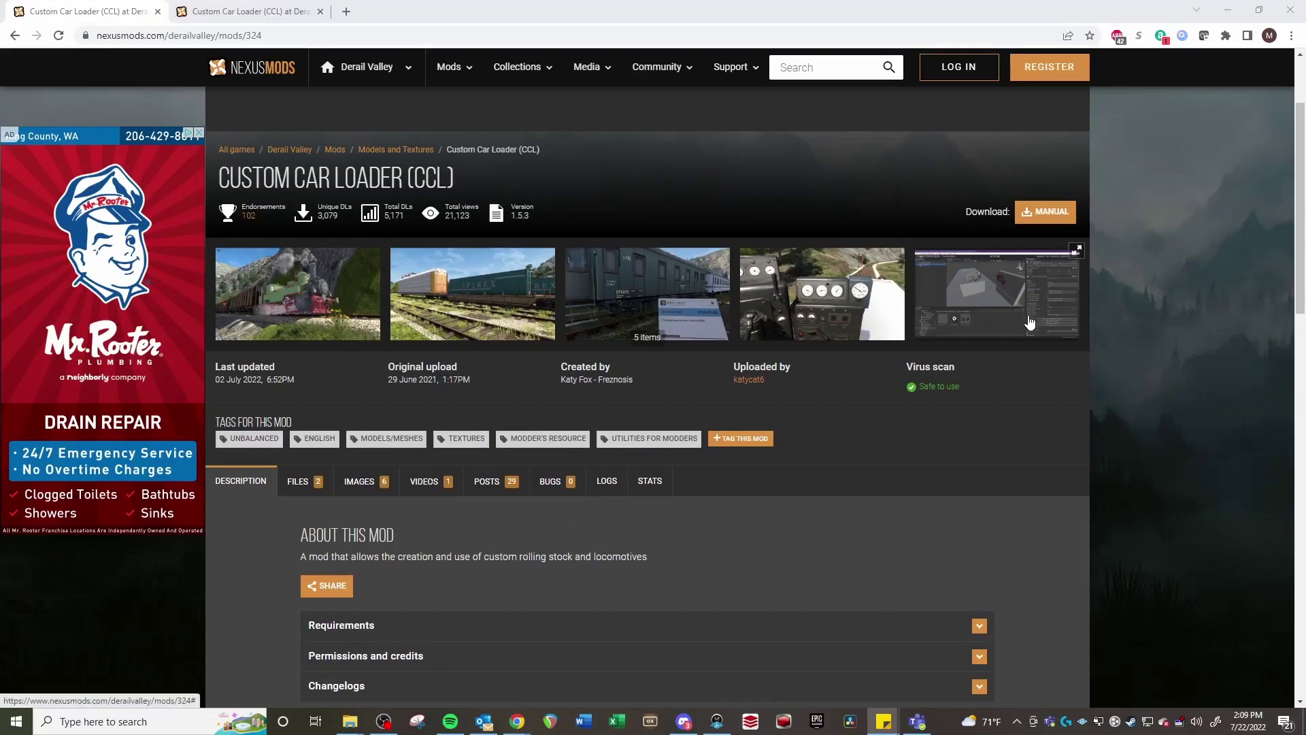
Switch to File Explorer, open the DVCustomCarLoader folder inside Derail Valley's Mods folder, and widen the name column.
{"action": "key", "text": "alt+Tab"}
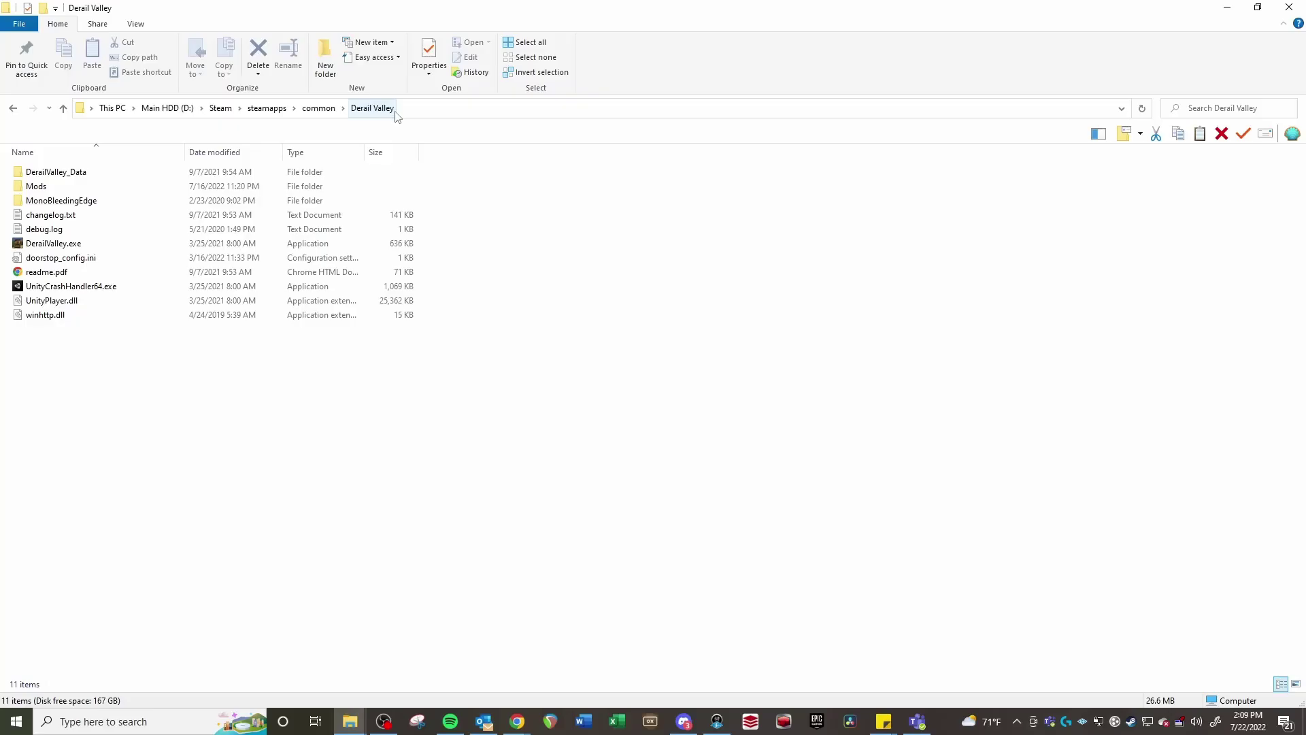
{"action": "double_click", "coordinate": [36, 186]}
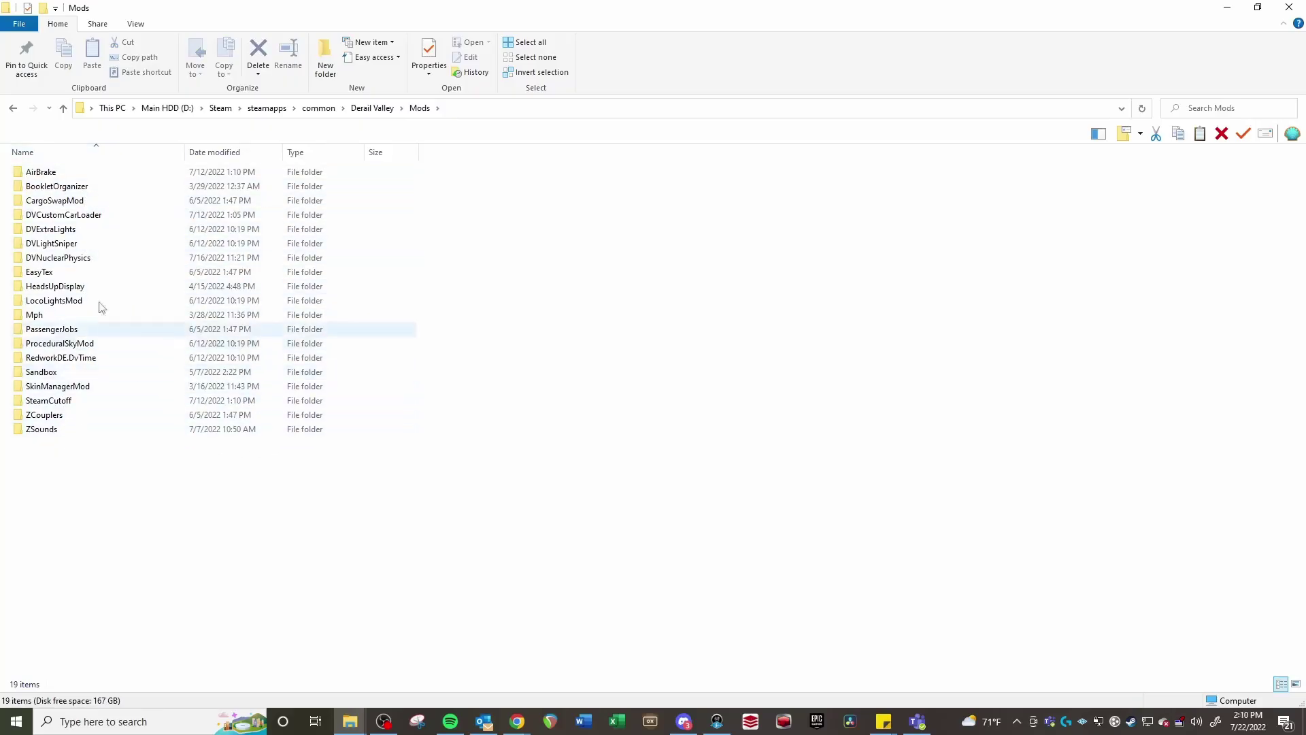
{"action": "double_click", "coordinate": [93, 217]}
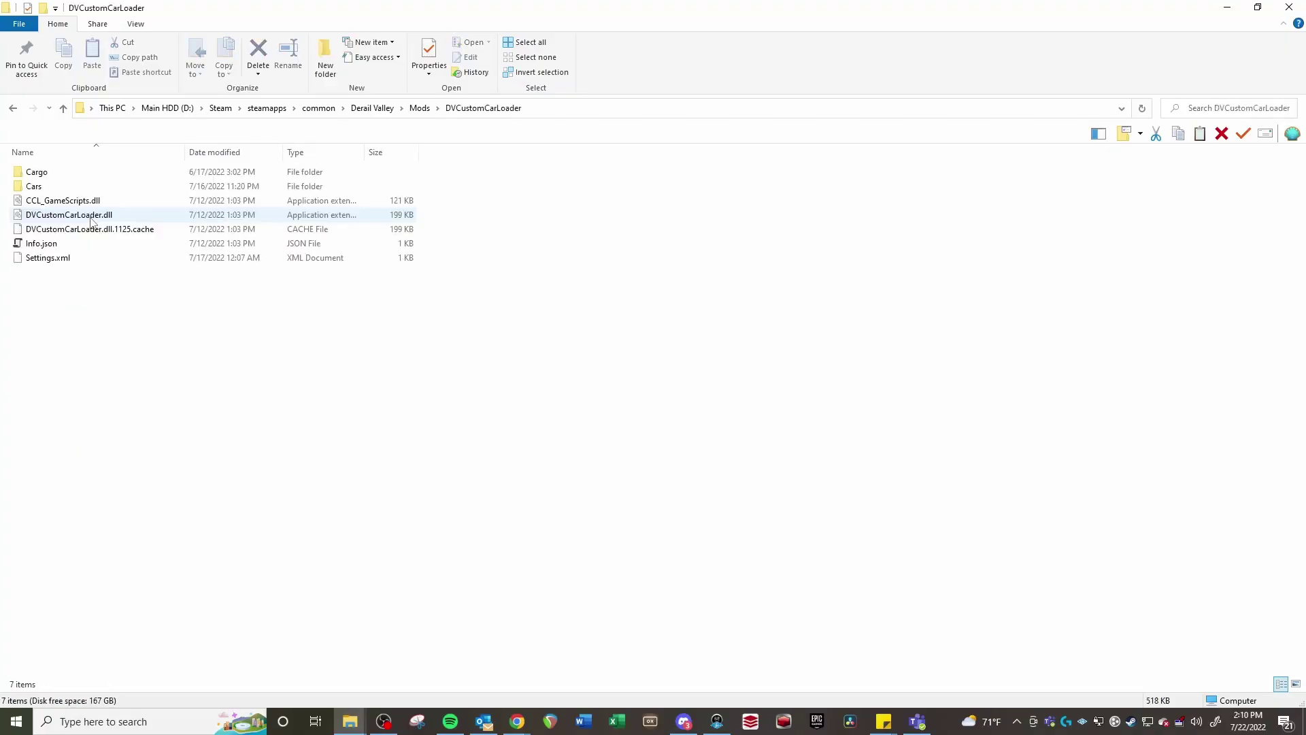
{"action": "left_click", "coordinate": [52, 171]}
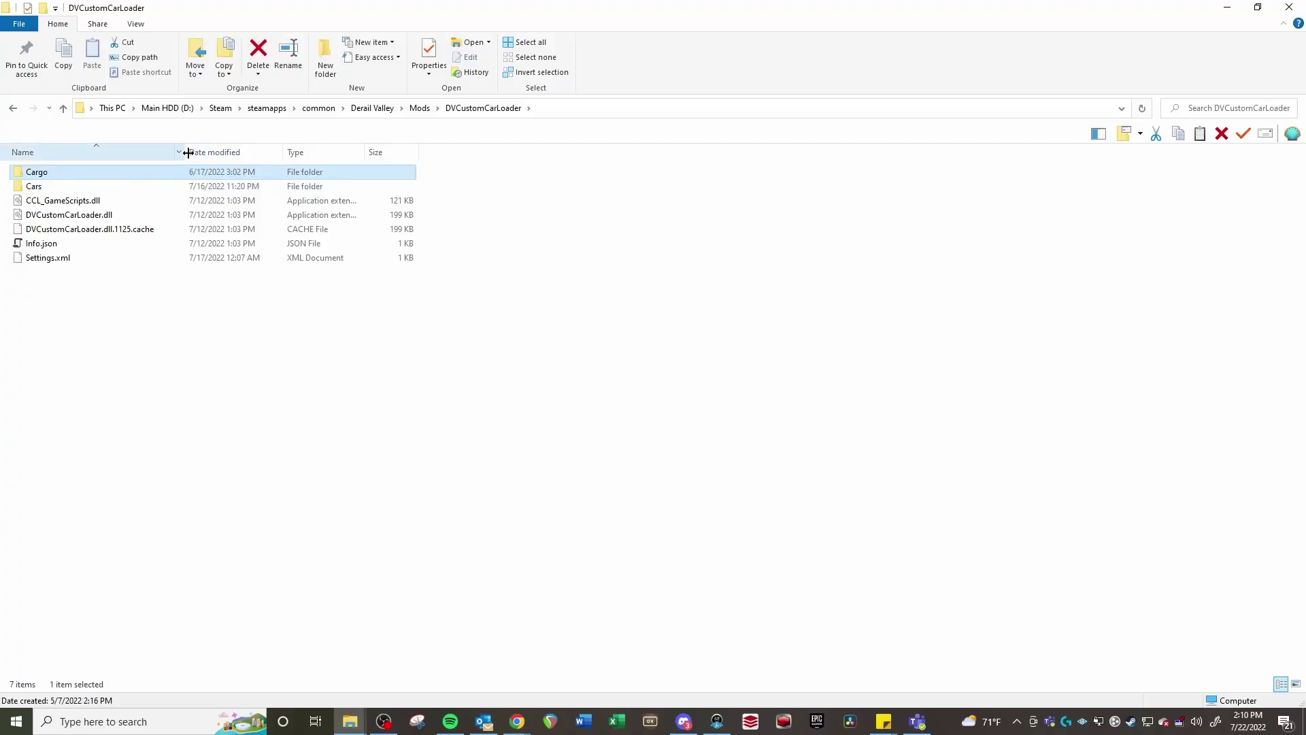
{"action": "left_click_drag", "start_coordinate": [185, 151], "coordinate": [312, 152]}
{"action": "left_click", "coordinate": [161, 325]}
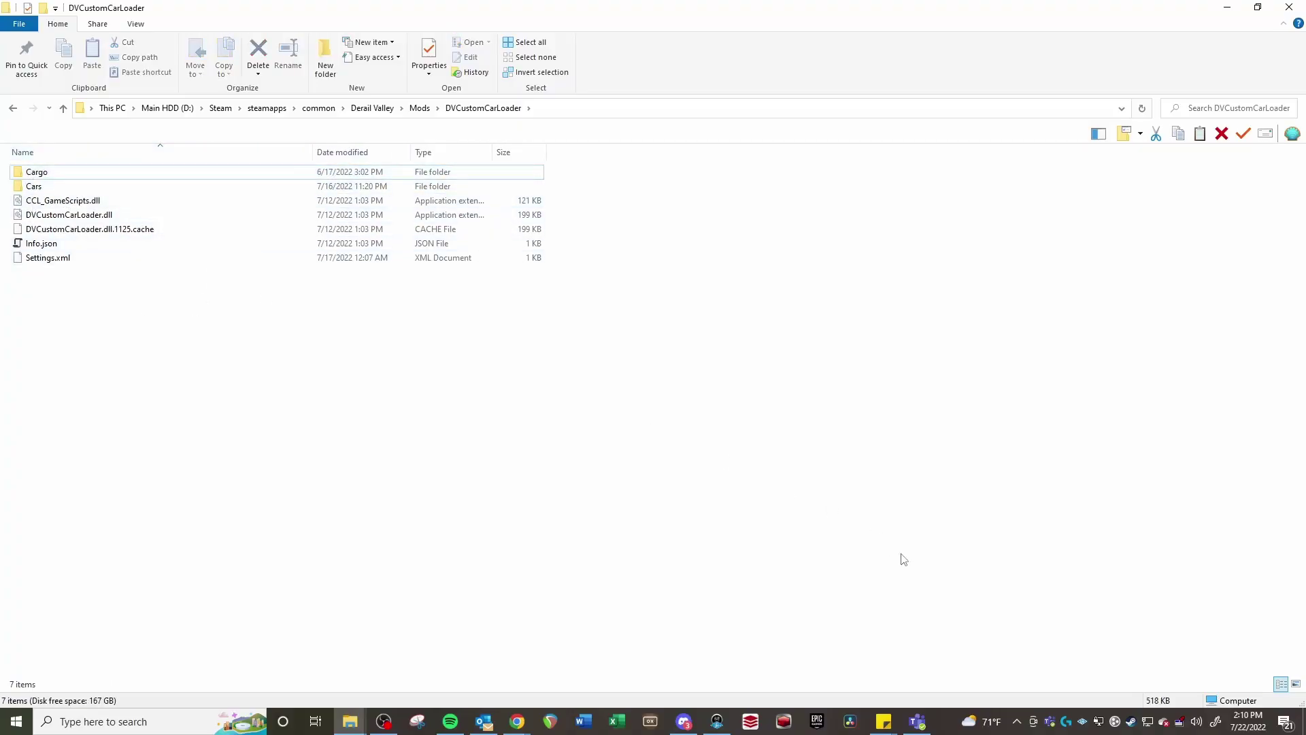
Look into the Cars folder and the files of its Class86 car, and return to the DVCustomCarLoader folder.
{"action": "double_click", "coordinate": [46, 187]}
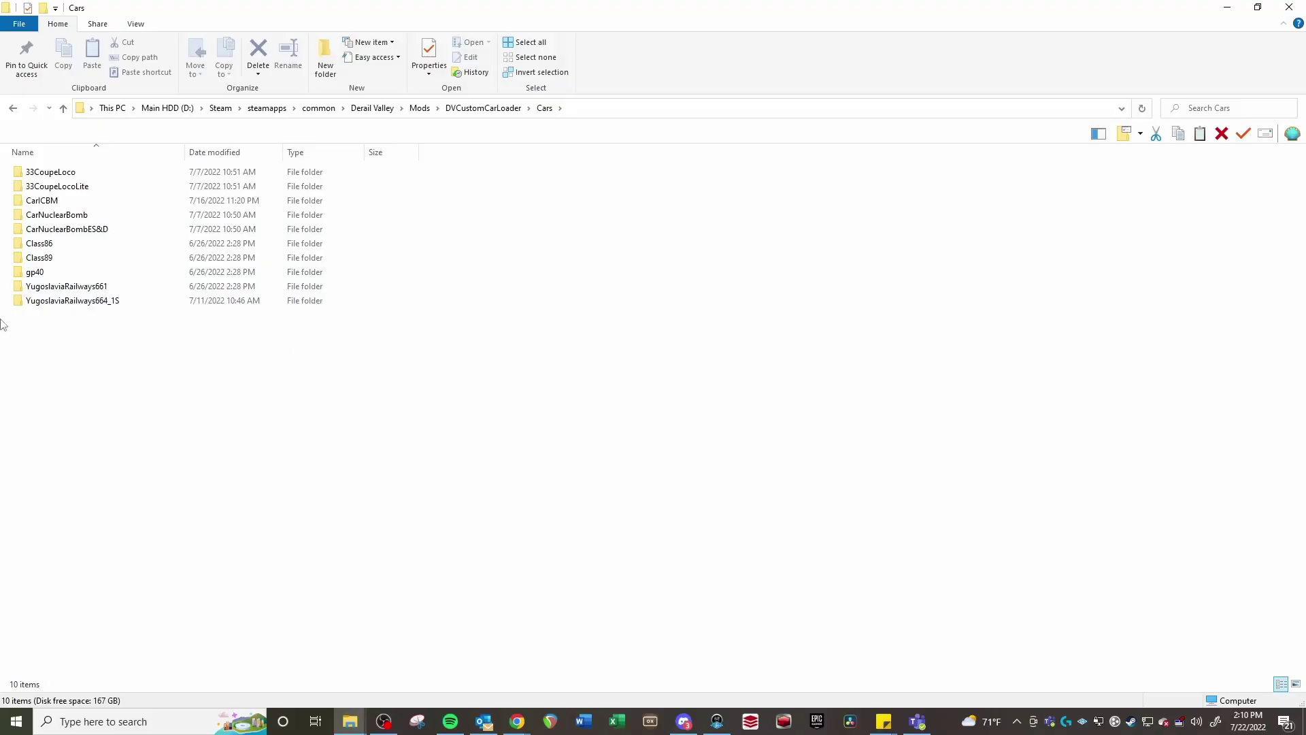
{"action": "left_click", "coordinate": [59, 247]}
{"action": "left_click", "coordinate": [118, 357]}
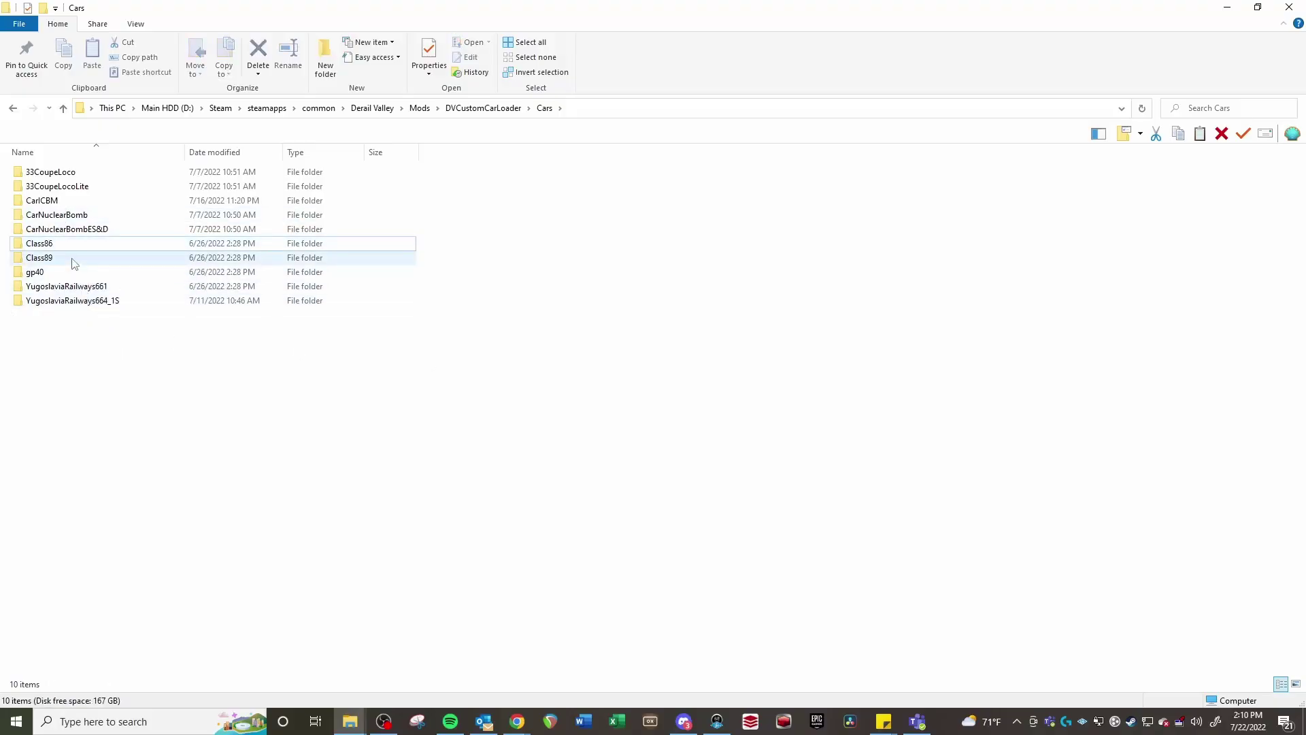
{"action": "left_click", "coordinate": [79, 249]}
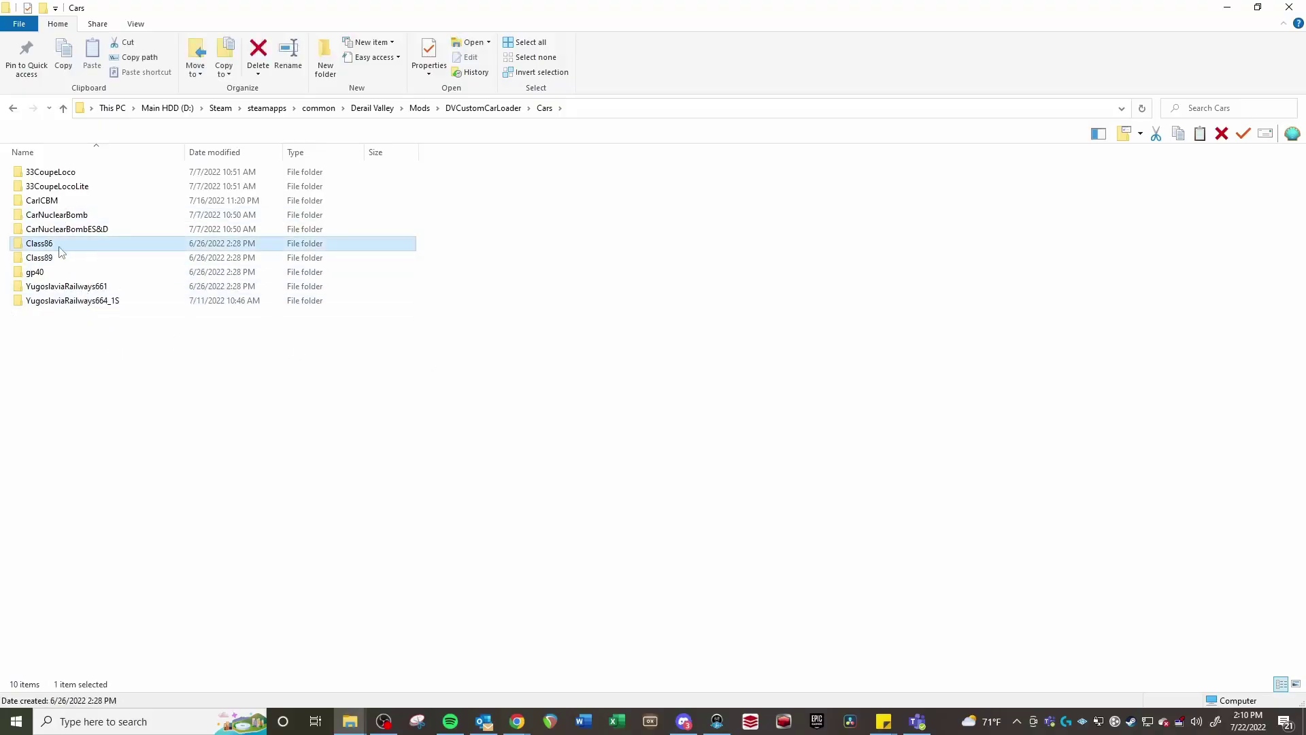
{"action": "double_click", "coordinate": [60, 246]}
{"action": "left_click", "coordinate": [15, 107]}
{"action": "double_click", "coordinate": [45, 245]}
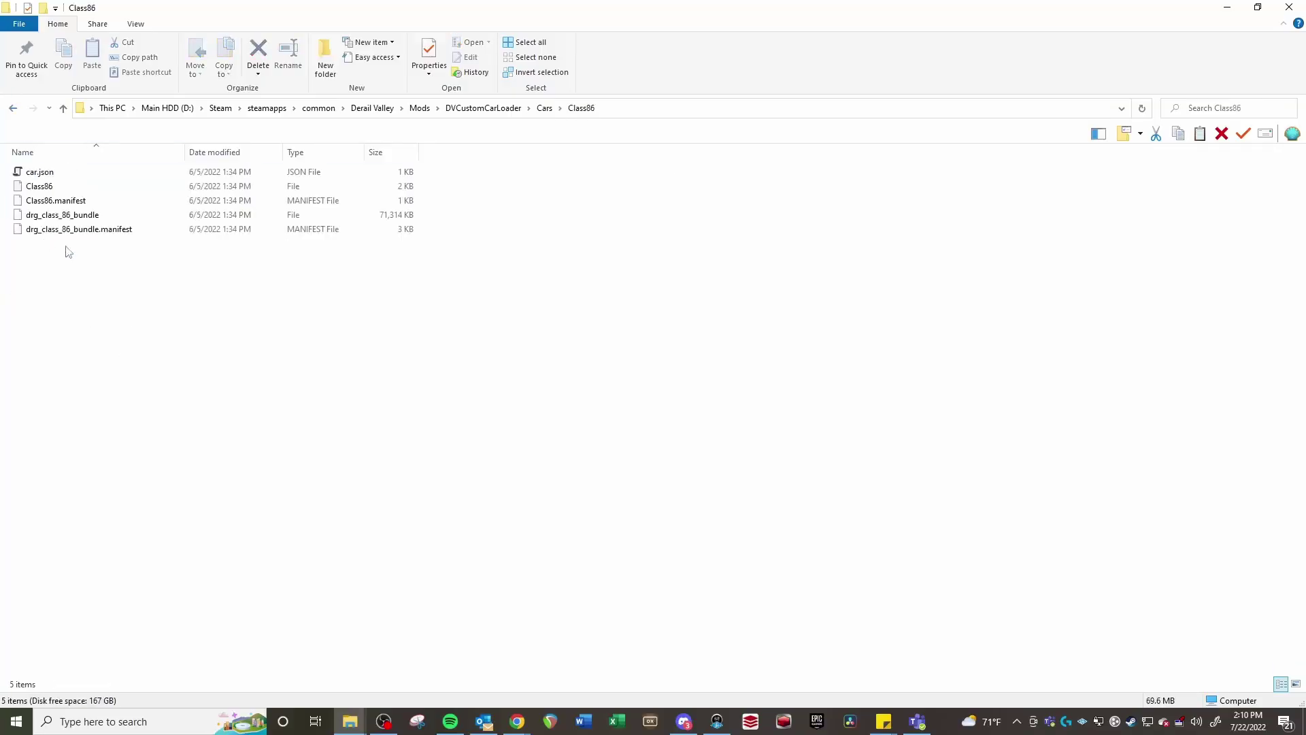
{"action": "left_click", "coordinate": [13, 110]}
{"action": "left_click", "coordinate": [14, 109]}
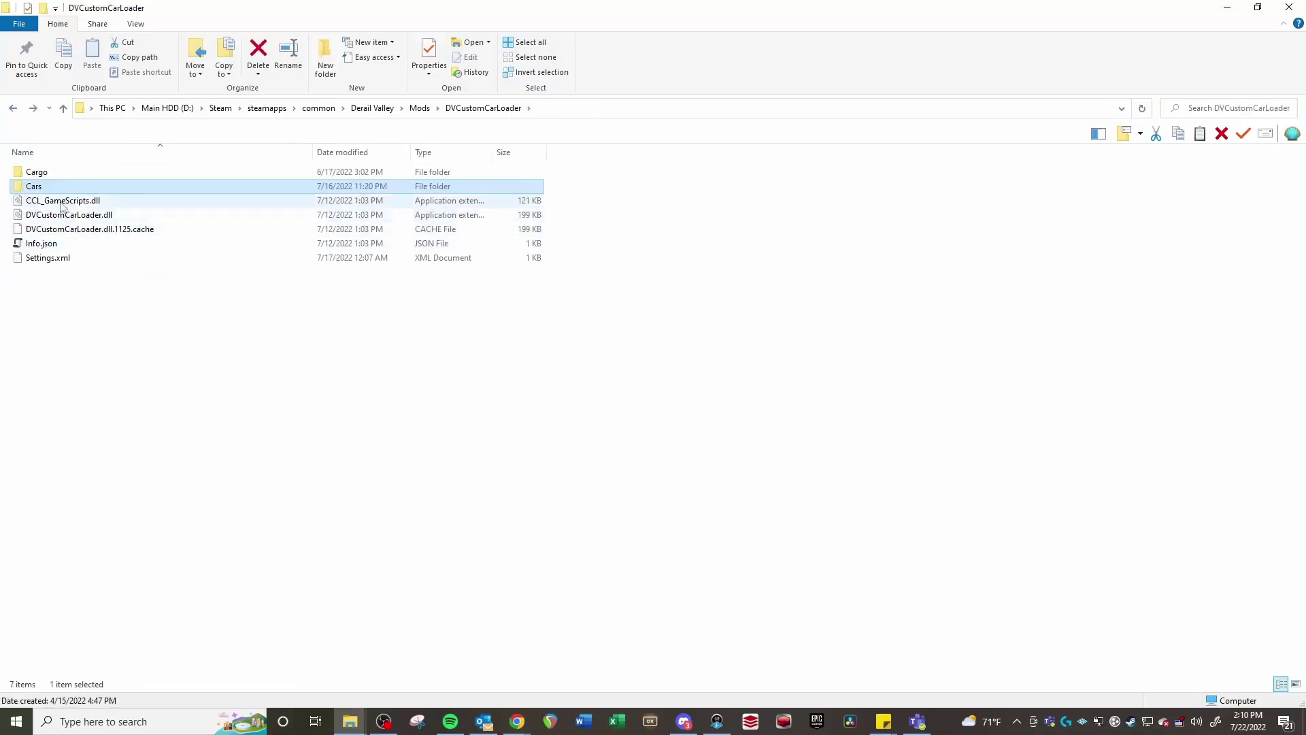
Go back up to the Mods folder and retrace the path through DVCustomCarLoader into Cars.
{"action": "left_click", "coordinate": [14, 109]}
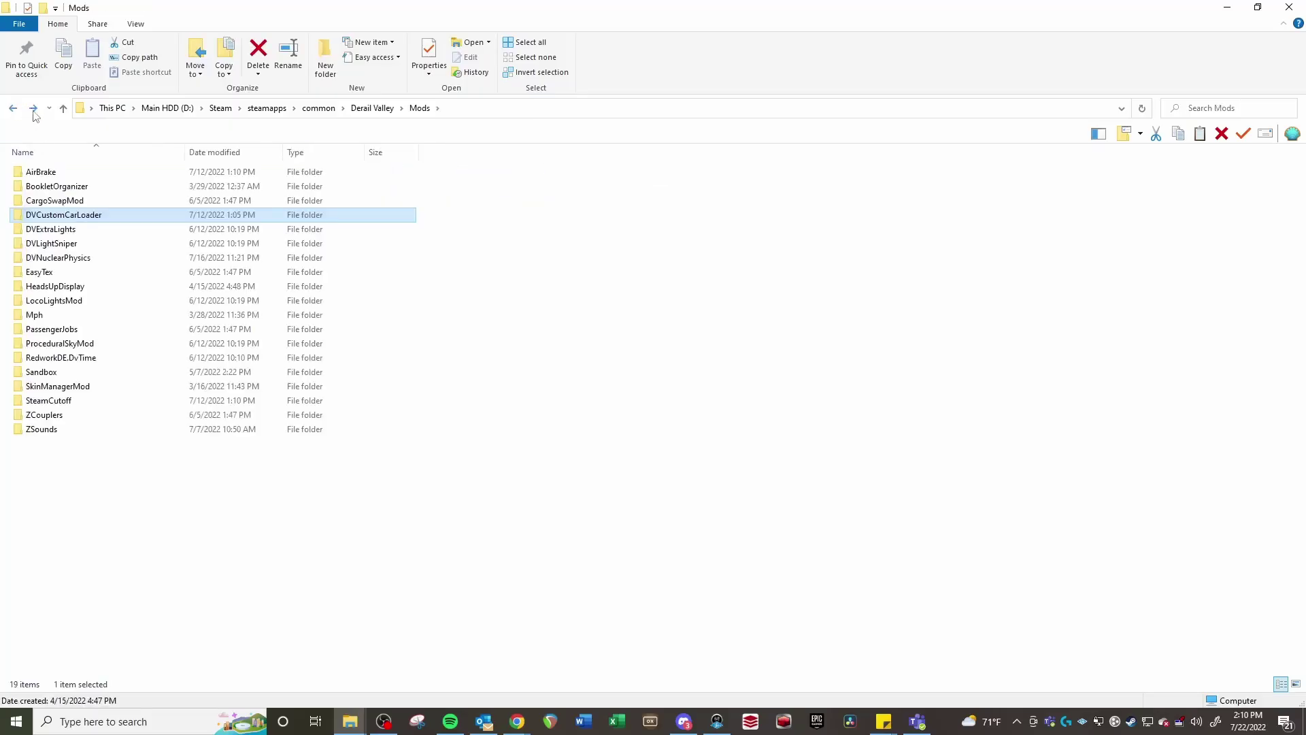
{"action": "double_click", "coordinate": [41, 214]}
{"action": "double_click", "coordinate": [50, 191]}
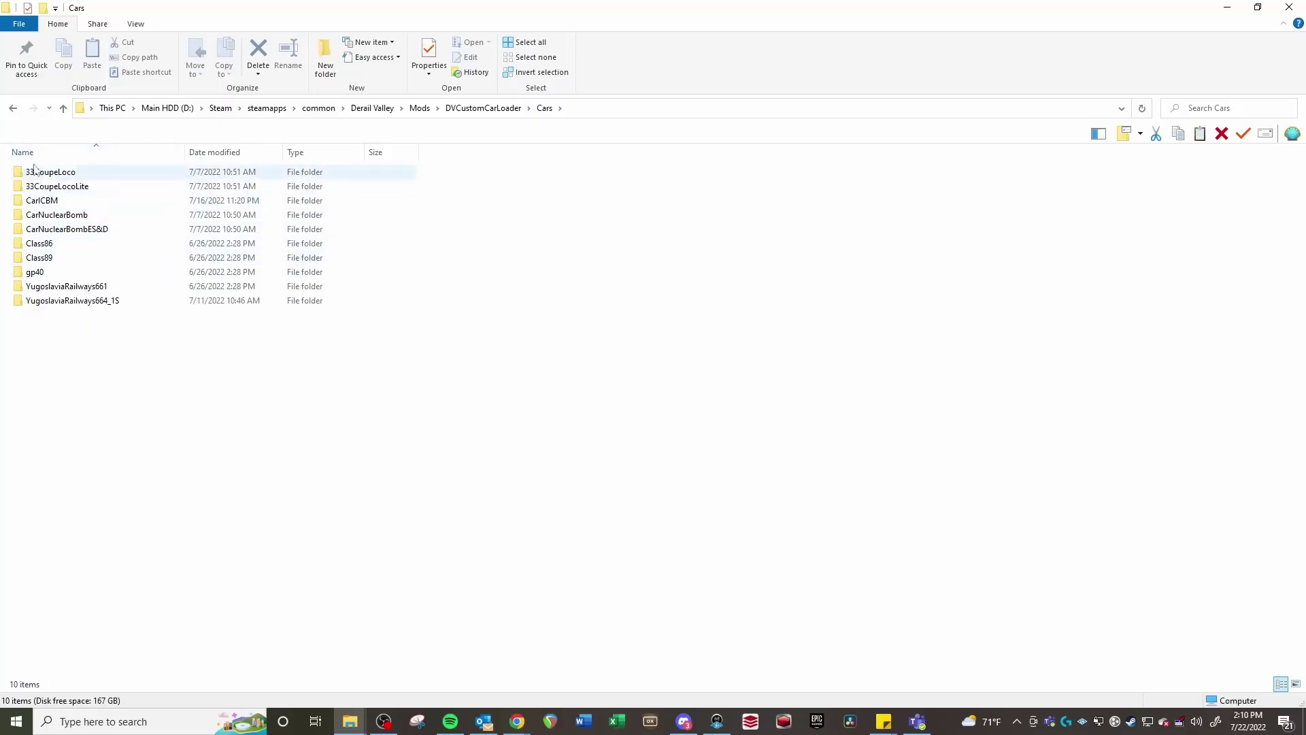
Inspect the CrazyCargos folder inside DVCustomCarLoader's Cargo folder and go back out of it.
{"action": "left_click", "coordinate": [13, 109]}
{"action": "double_click", "coordinate": [41, 172]}
{"action": "left_click", "coordinate": [63, 172]}
{"action": "double_click", "coordinate": [63, 173]}
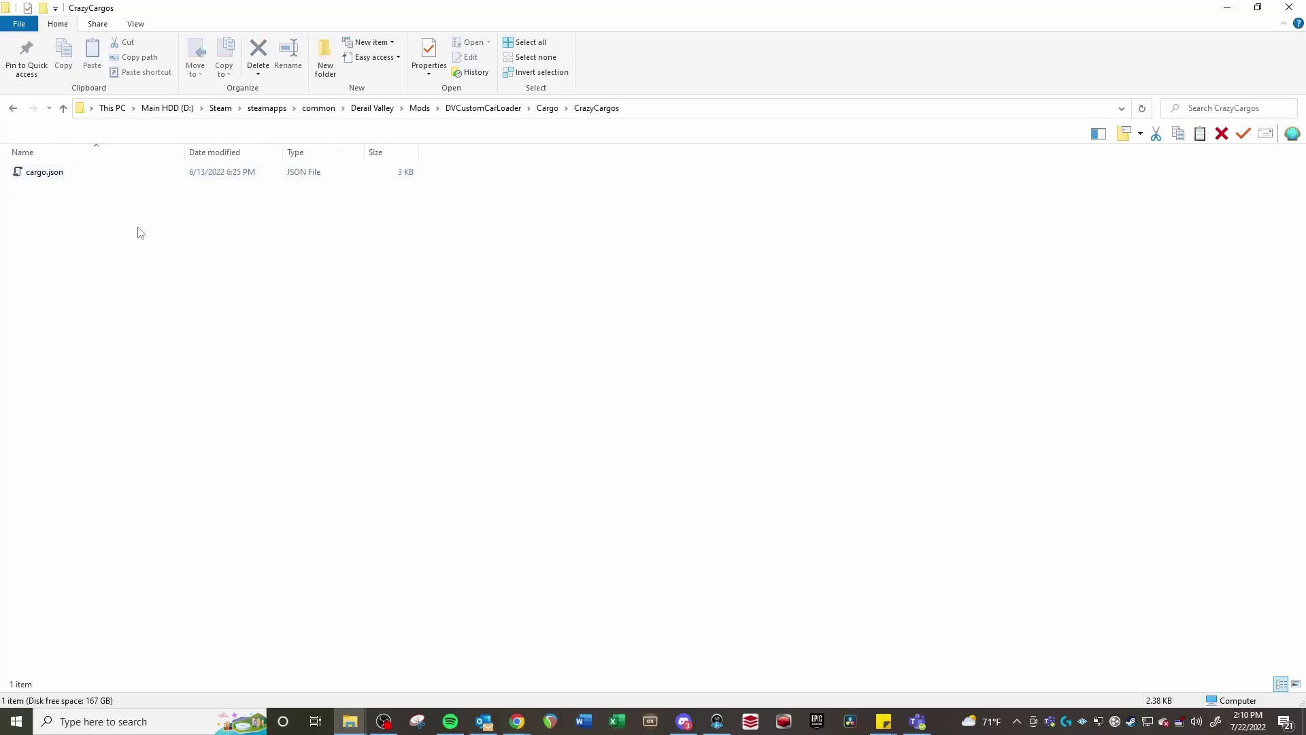
{"action": "left_click", "coordinate": [13, 108]}
{"action": "left_click", "coordinate": [13, 108]}
Switch to the browser and examine the Skin Manager mod page on Nexus Mods, including its download option and details.
{"action": "key", "text": "alt+Tab"}
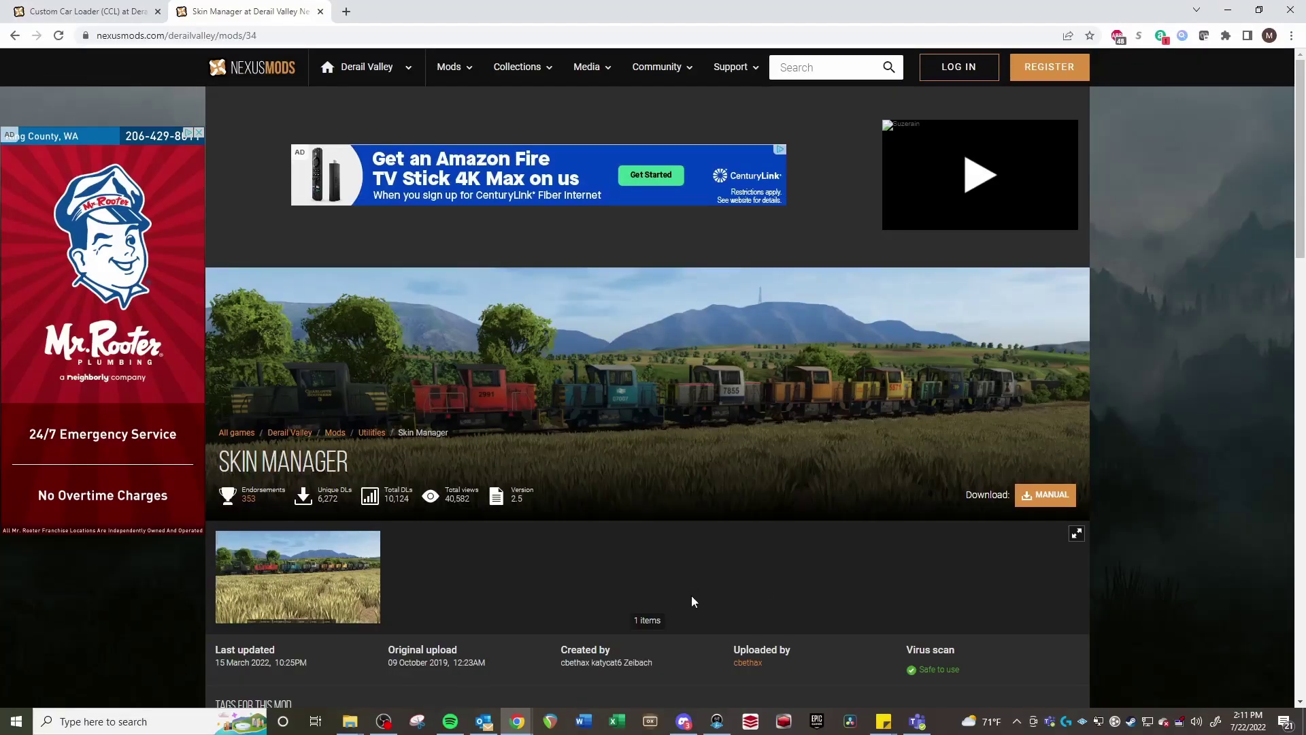
{"action": "scroll", "coordinate": [714, 576], "scroll_direction": "down", "scroll_amount": 1}
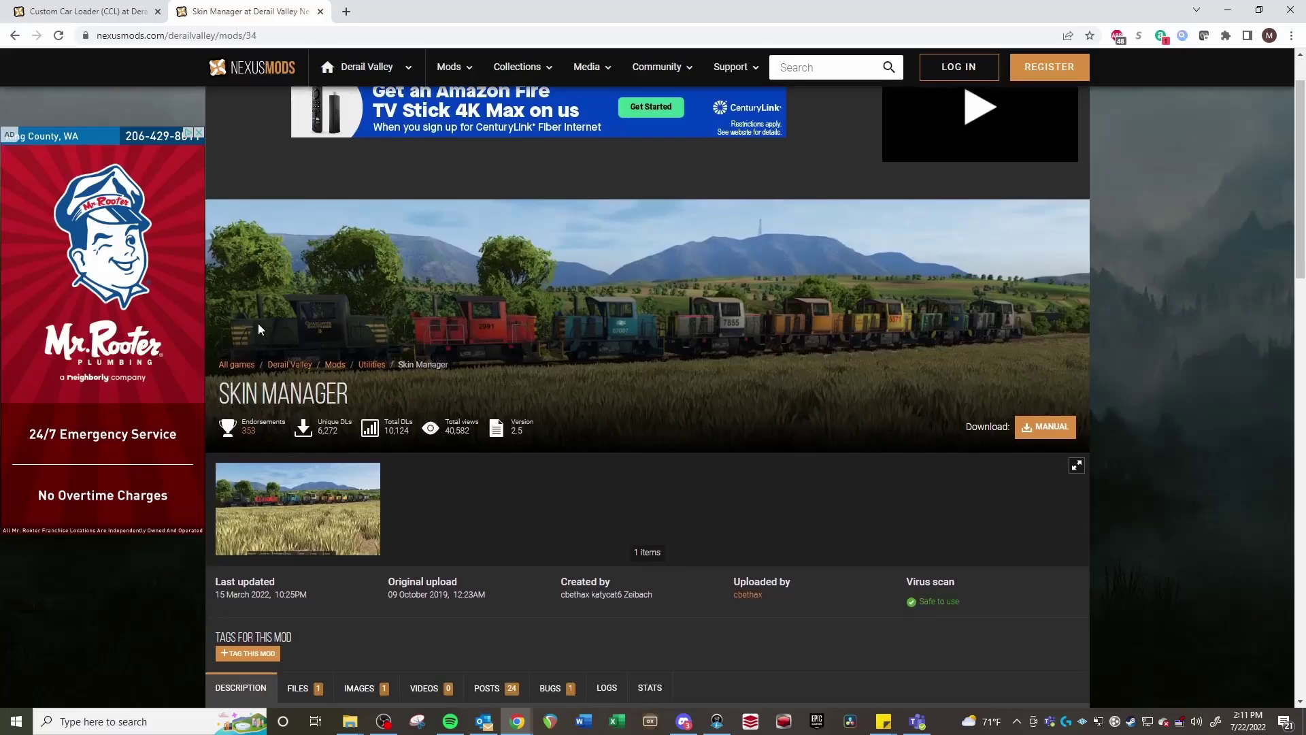
{"action": "scroll", "coordinate": [544, 514], "scroll_direction": "down", "scroll_amount": 1}
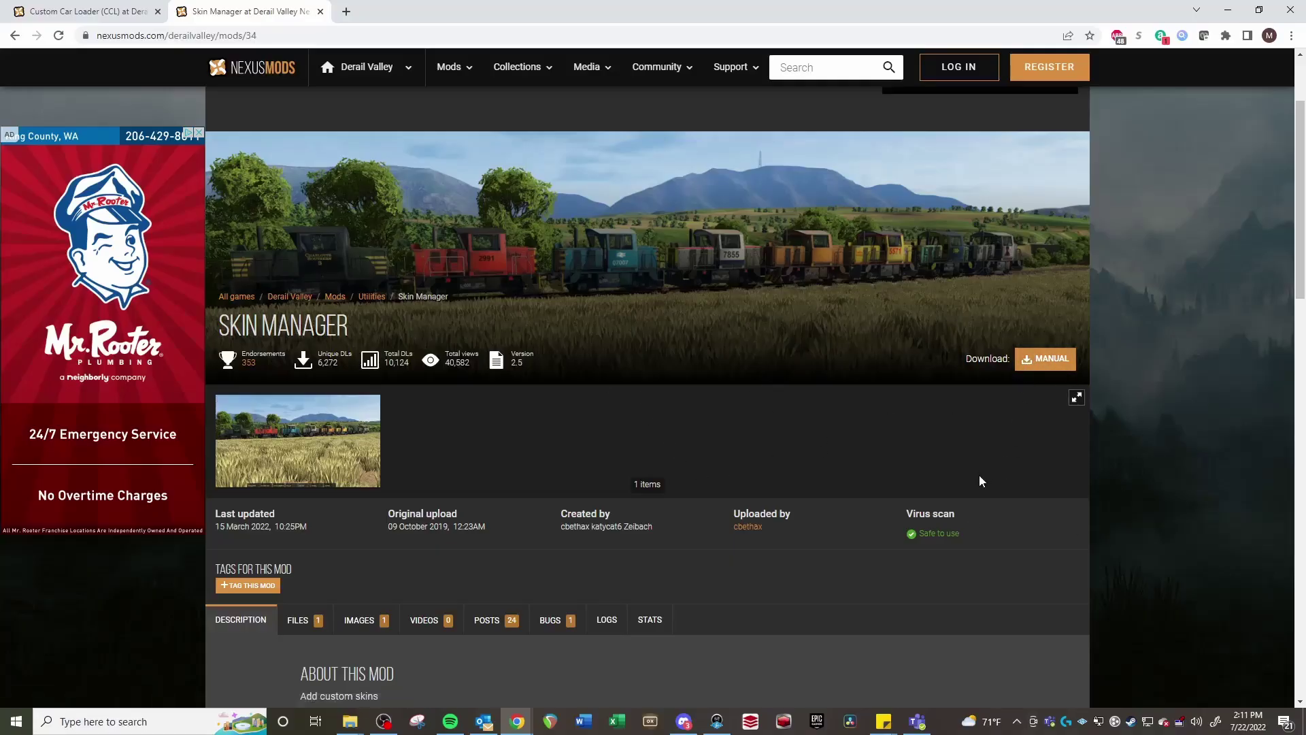
{"action": "scroll", "coordinate": [1035, 379], "scroll_direction": "down", "scroll_amount": 1}
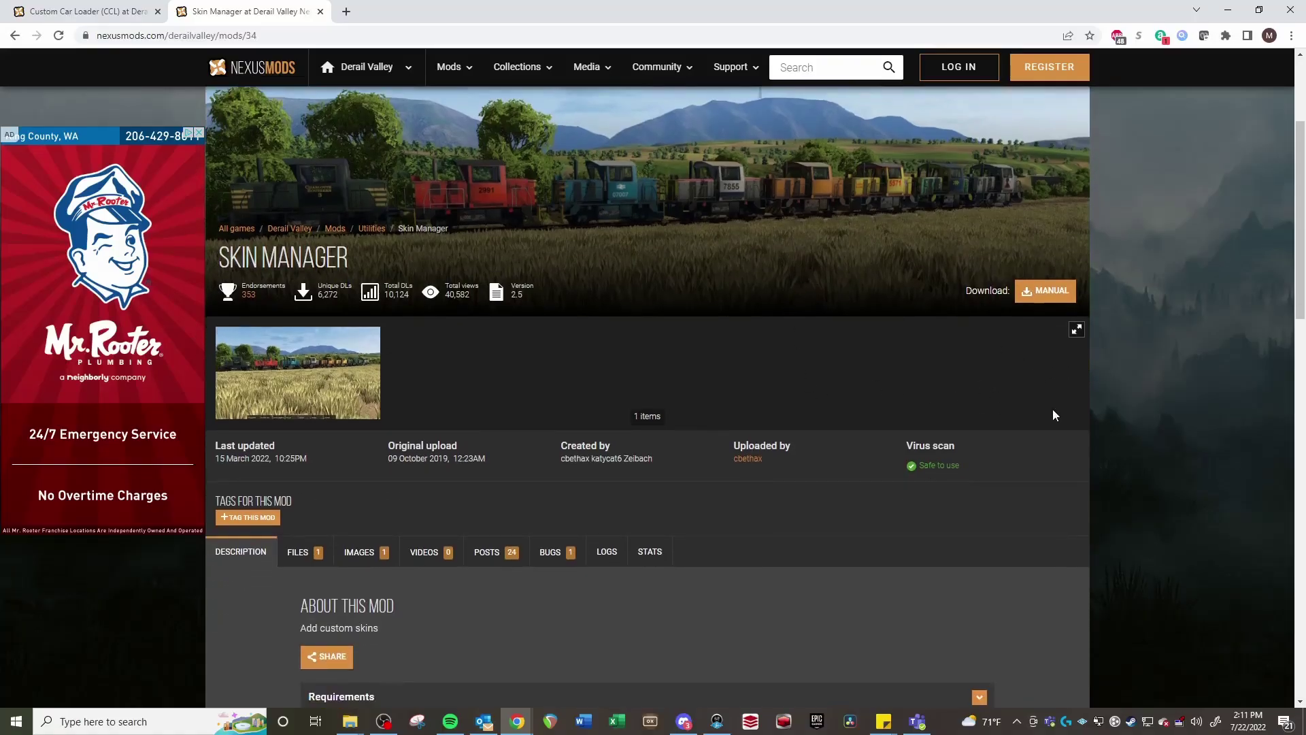
{"action": "scroll", "coordinate": [1052, 414], "scroll_direction": "up", "scroll_amount": 1}
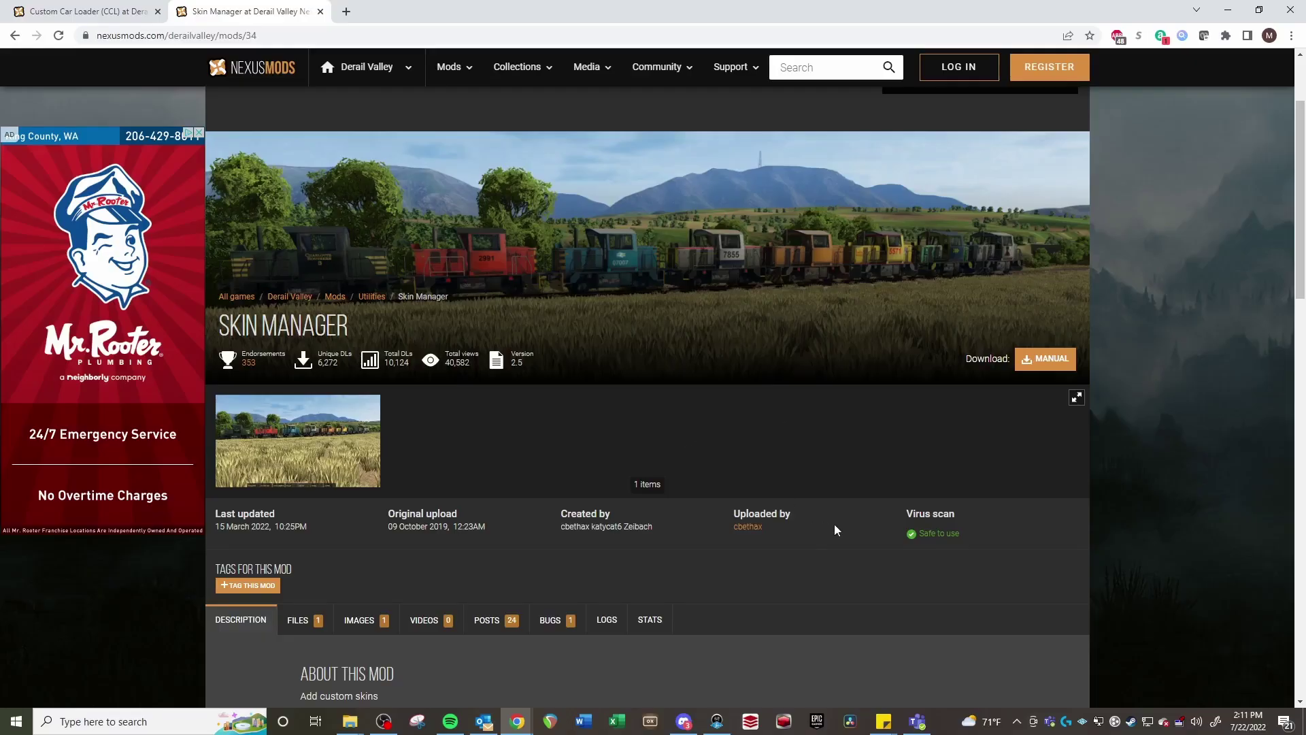
Switch back to File Explorer, open the Skins folder inside SkinManagerMod, and widen its name column.
{"action": "key", "text": "alt+Tab"}
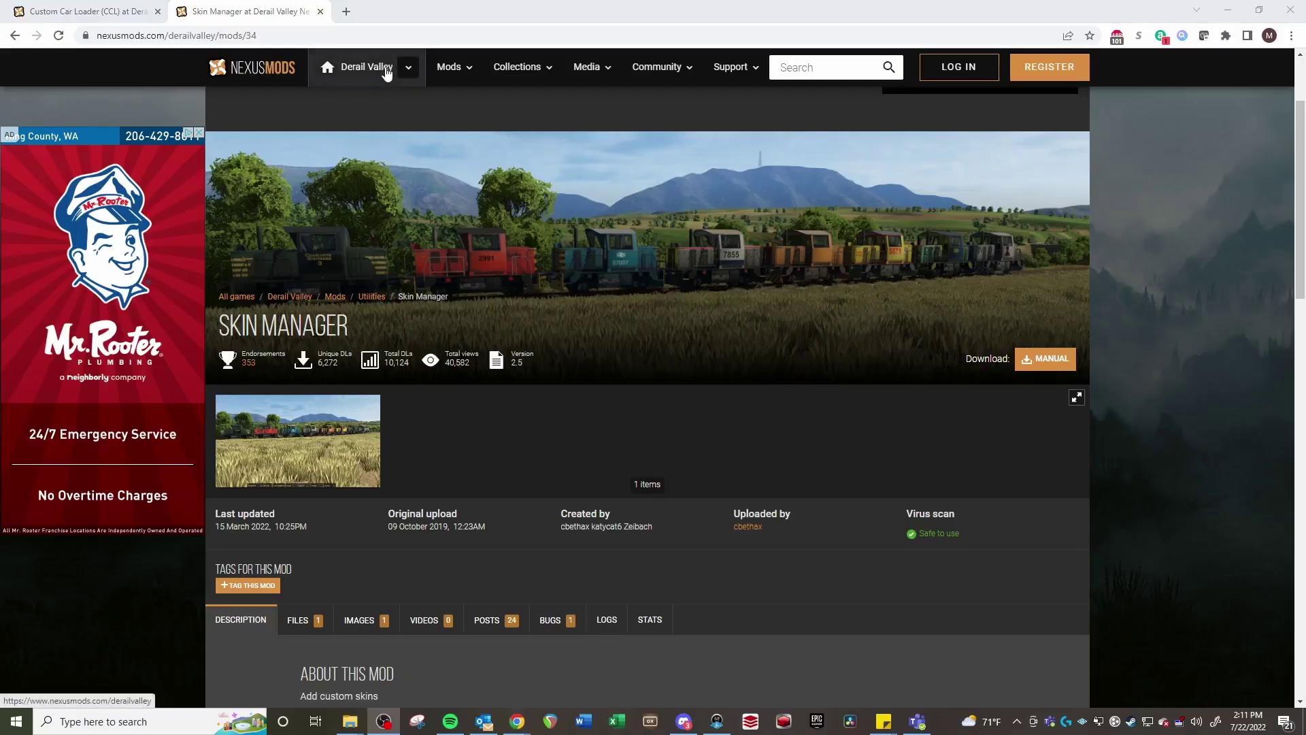
{"action": "key", "text": "alt+Tab"}
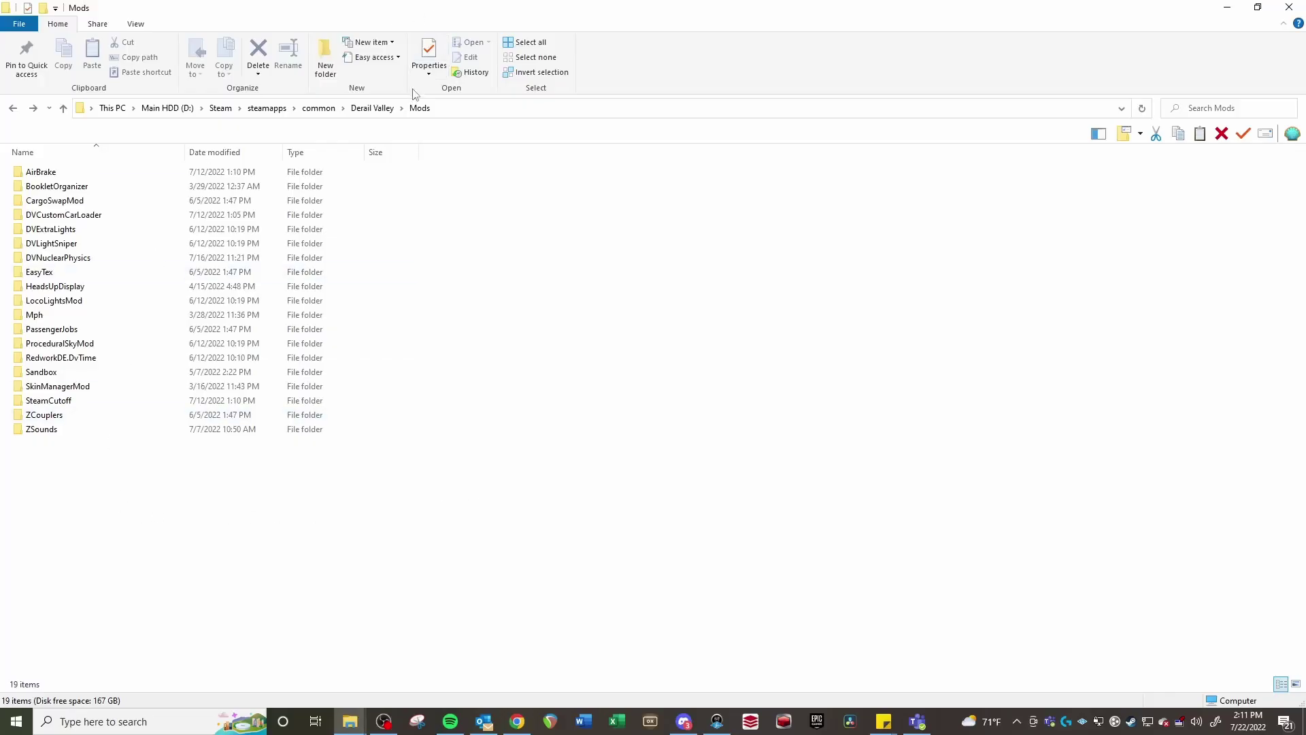
{"action": "double_click", "coordinate": [89, 387]}
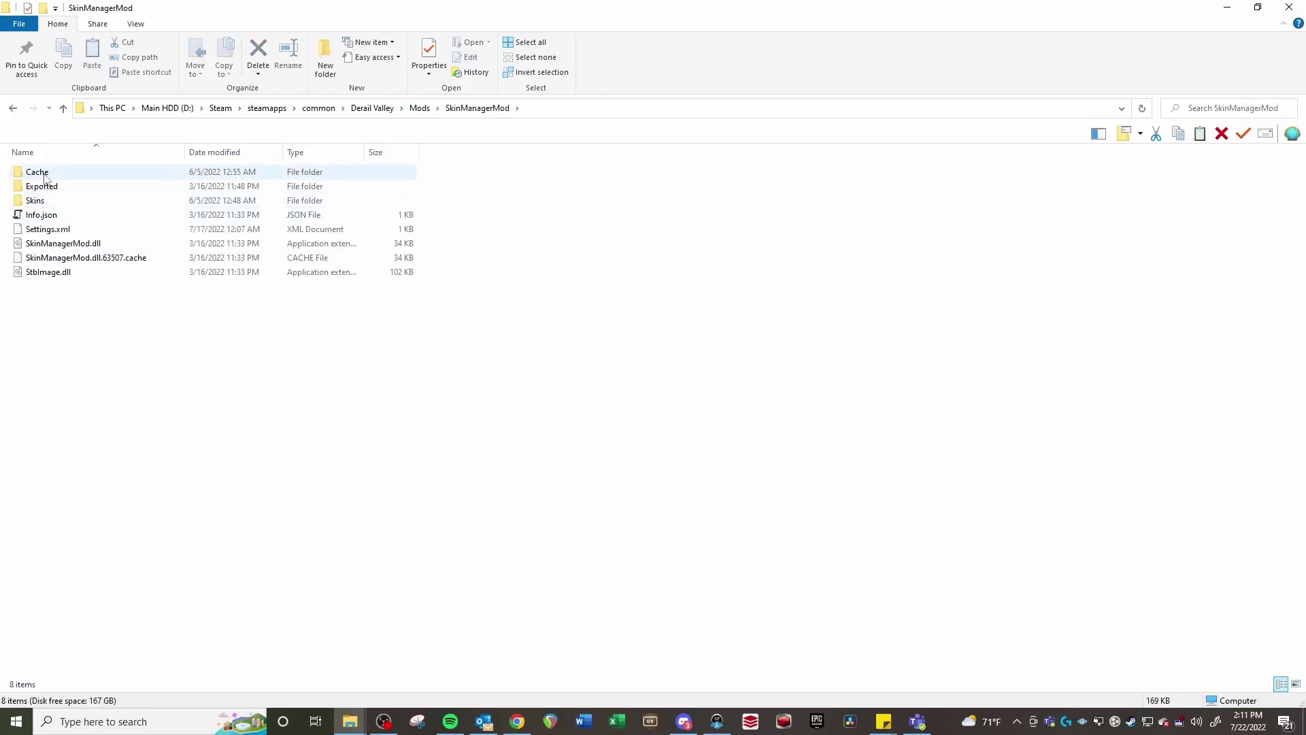
{"action": "double_click", "coordinate": [45, 204]}
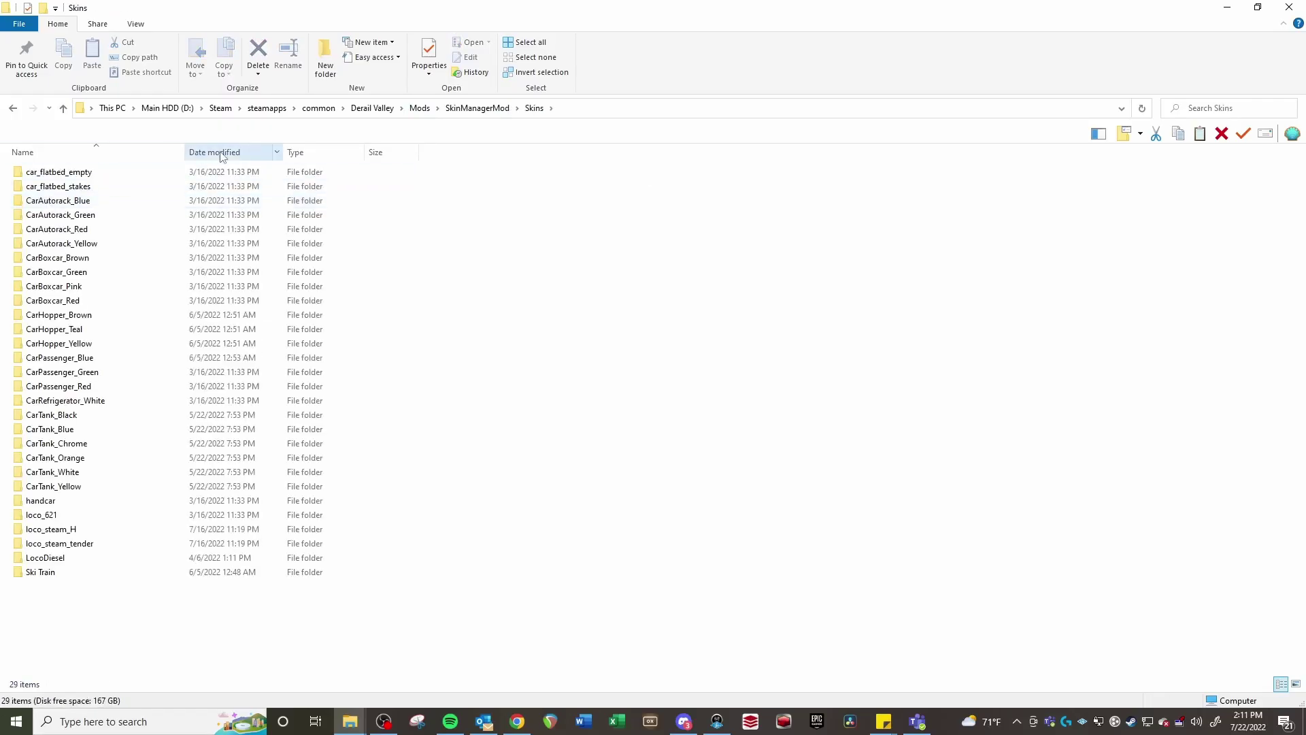
{"action": "left_click_drag", "start_coordinate": [184, 152], "coordinate": [261, 153]}
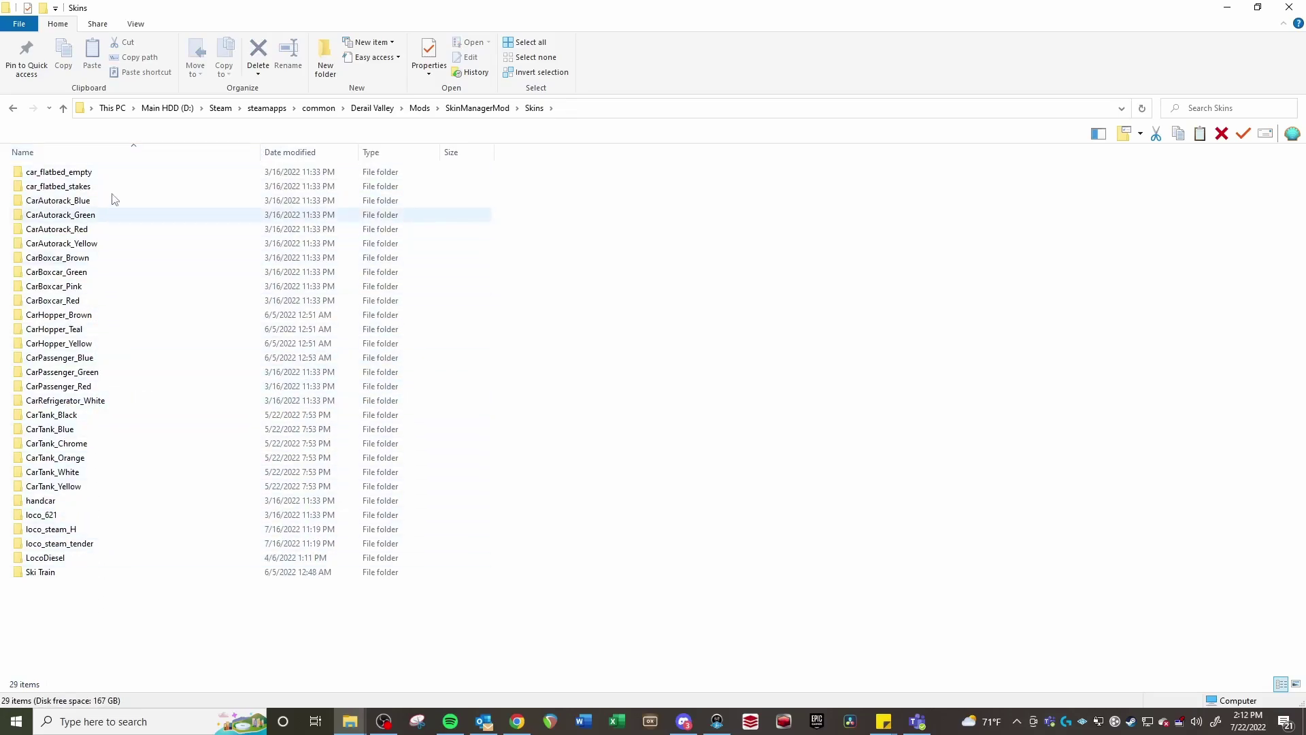
Look through the loco_steam_H skins, opening SH282 Union Pacific and ES_D with the name column widened, and return to Skins.
{"action": "double_click", "coordinate": [95, 535]}
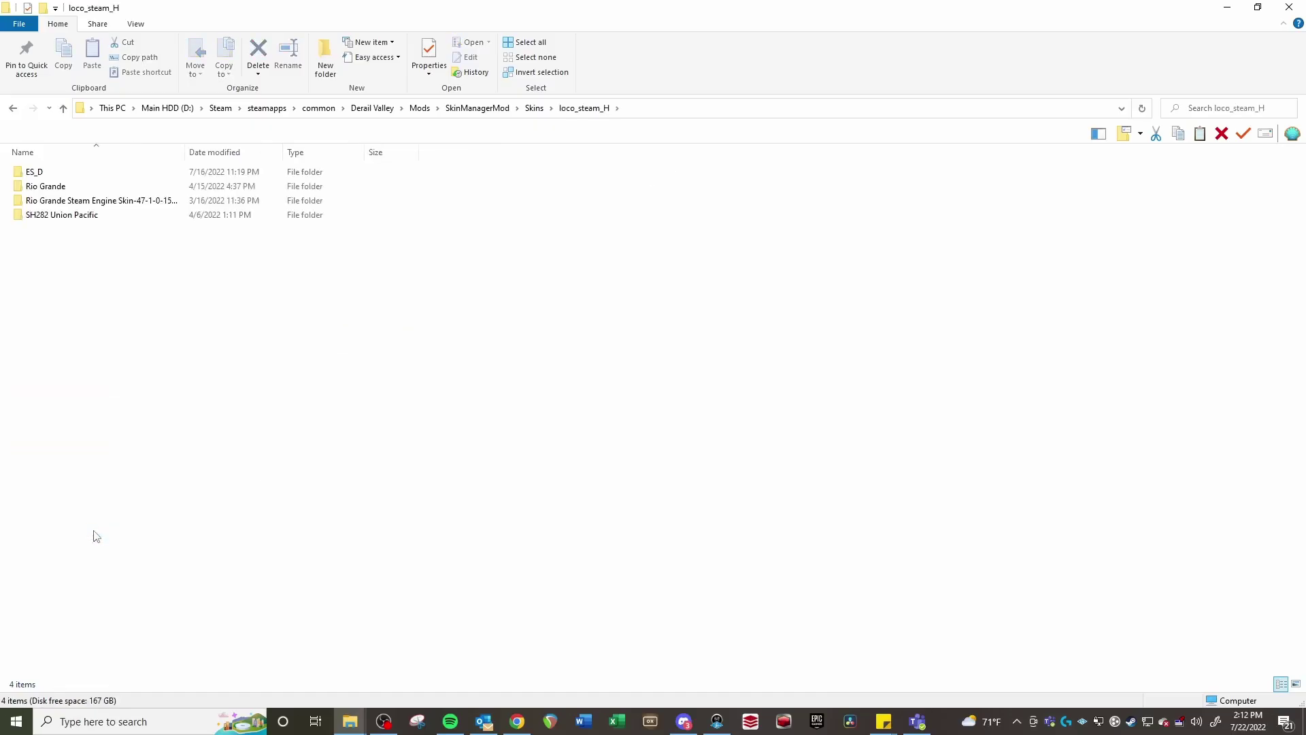
{"action": "left_click_drag", "start_coordinate": [184, 149], "coordinate": [277, 149]}
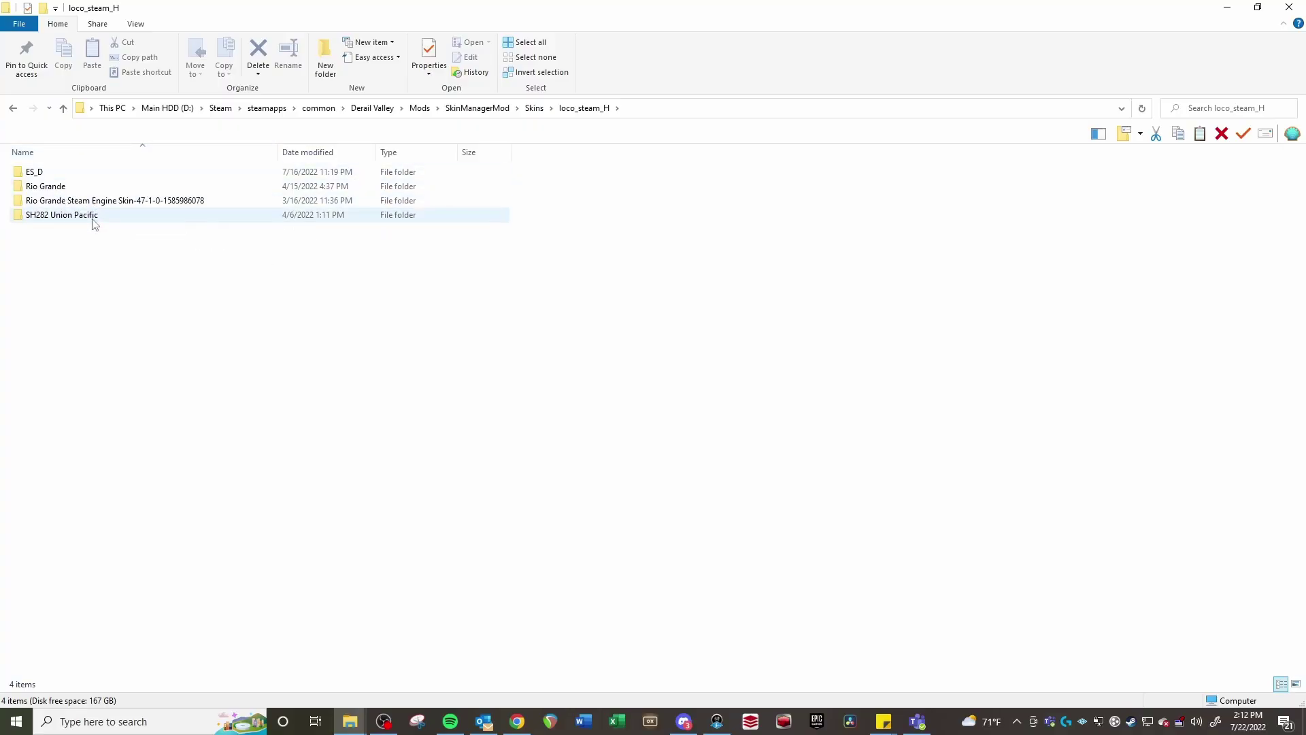
{"action": "left_click", "coordinate": [95, 224]}
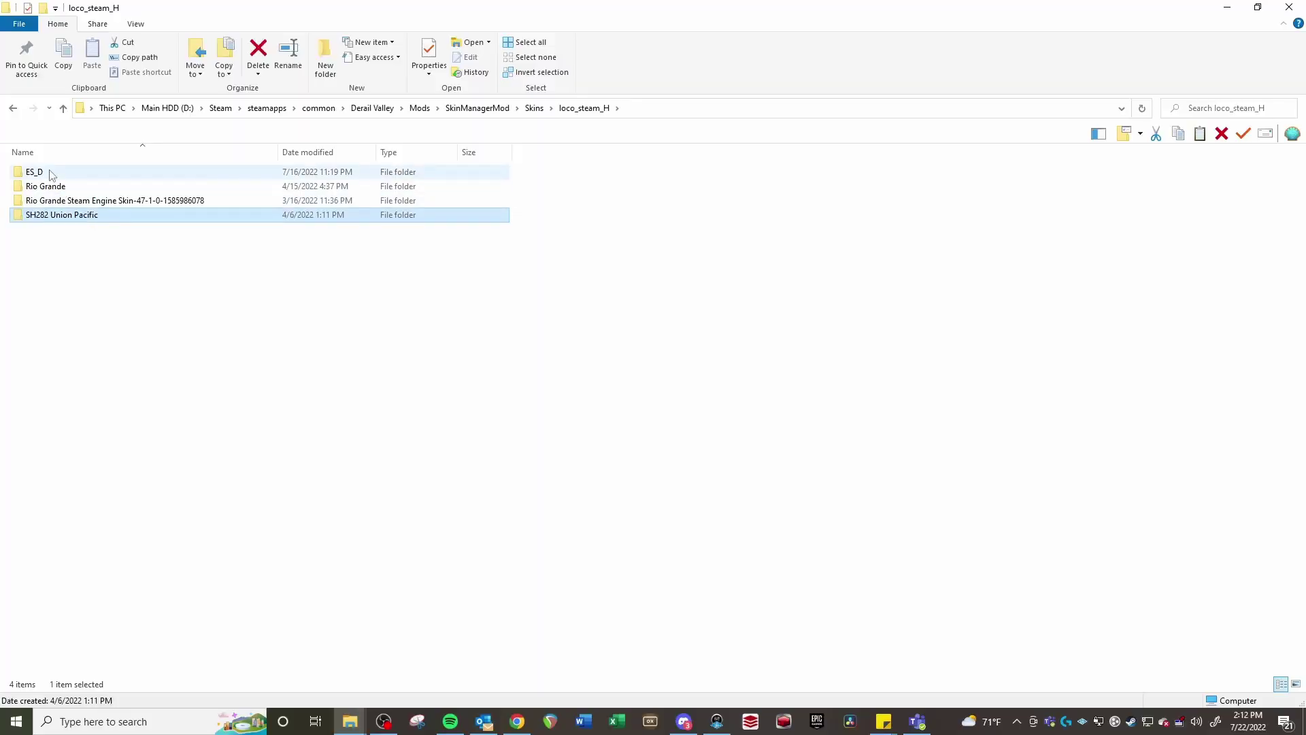
{"action": "double_click", "coordinate": [80, 221]}
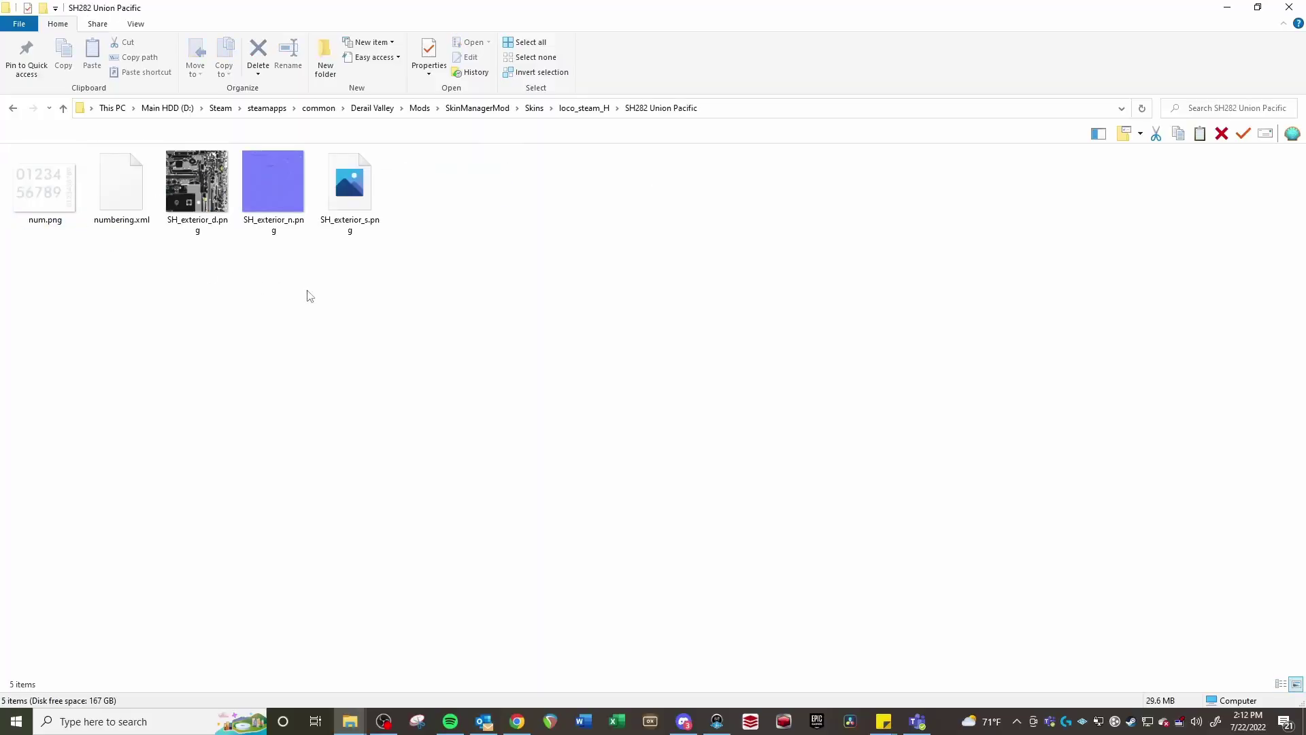
{"action": "left_click", "coordinate": [13, 108]}
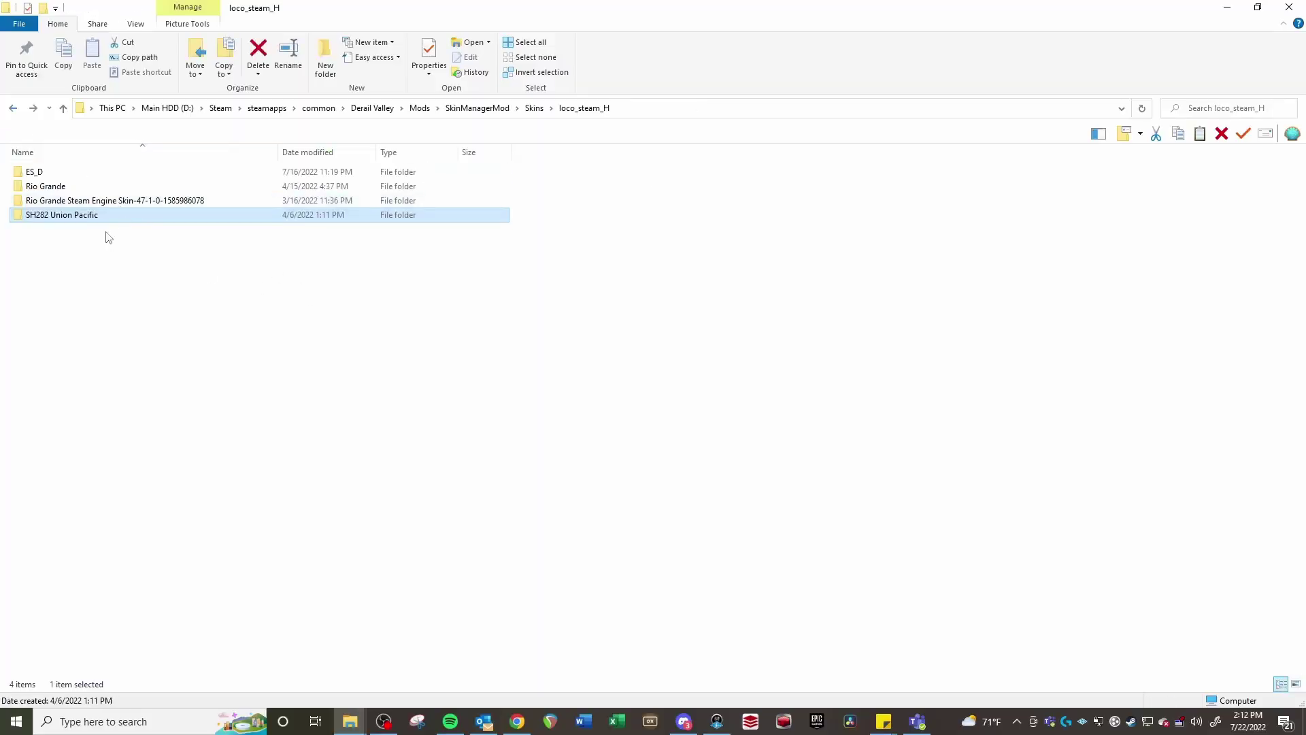
{"action": "double_click", "coordinate": [68, 173]}
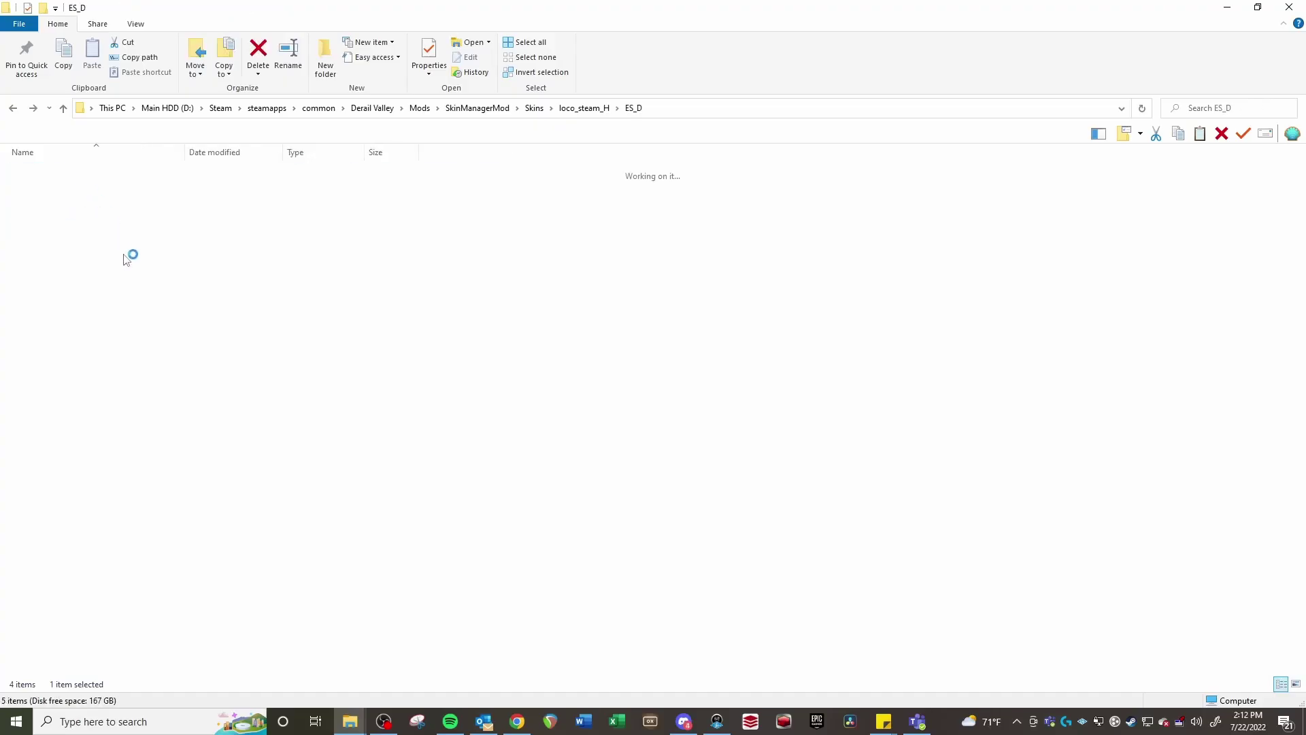
{"action": "left_click", "coordinate": [13, 107]}
{"action": "left_click", "coordinate": [13, 107]}
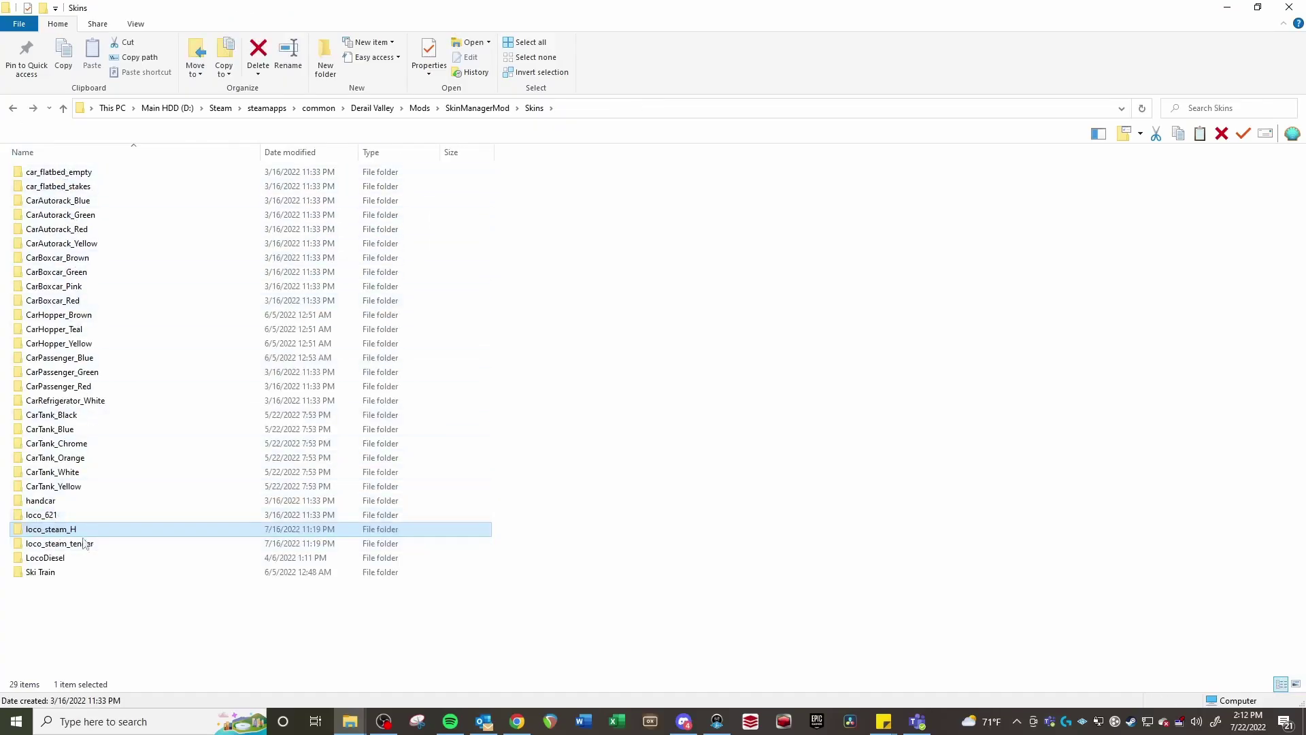
Inspect the texture files in the Ski Train skin folder and return to Skins to look over the other skin folders.
{"action": "double_click", "coordinate": [75, 573]}
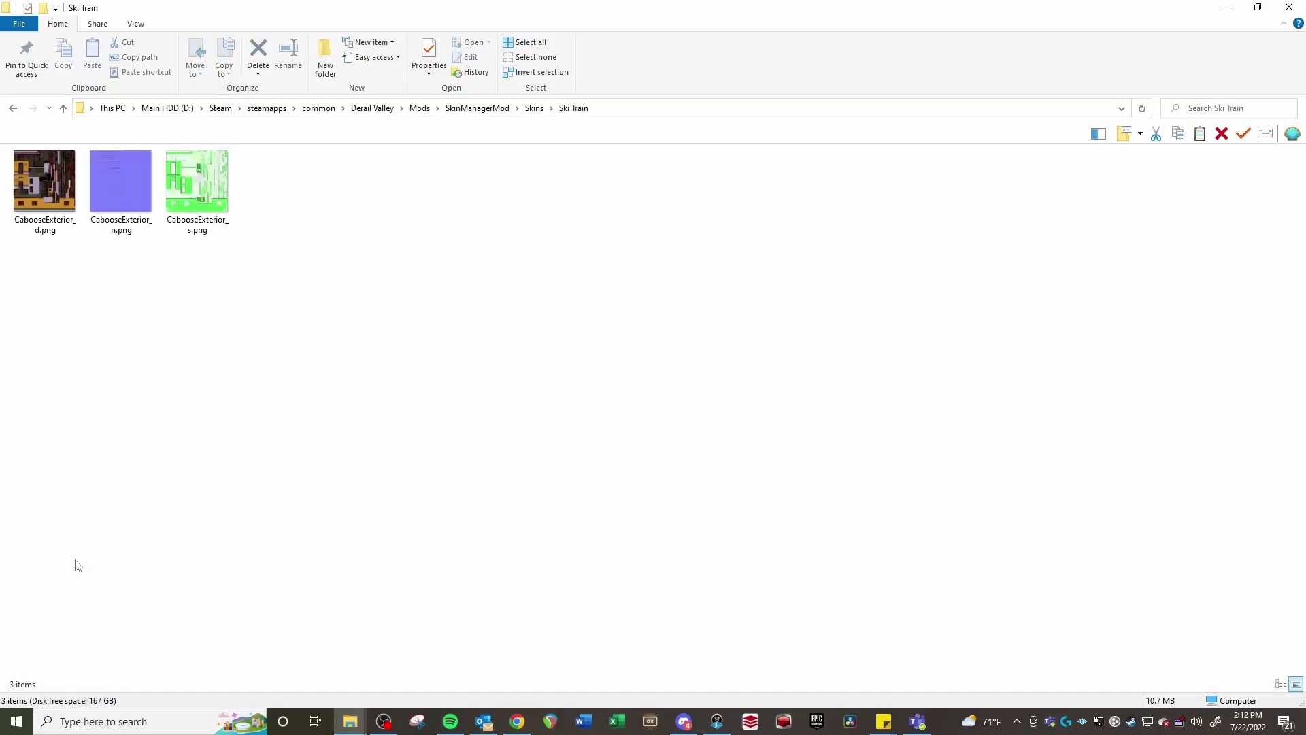
{"action": "left_click", "coordinate": [13, 107]}
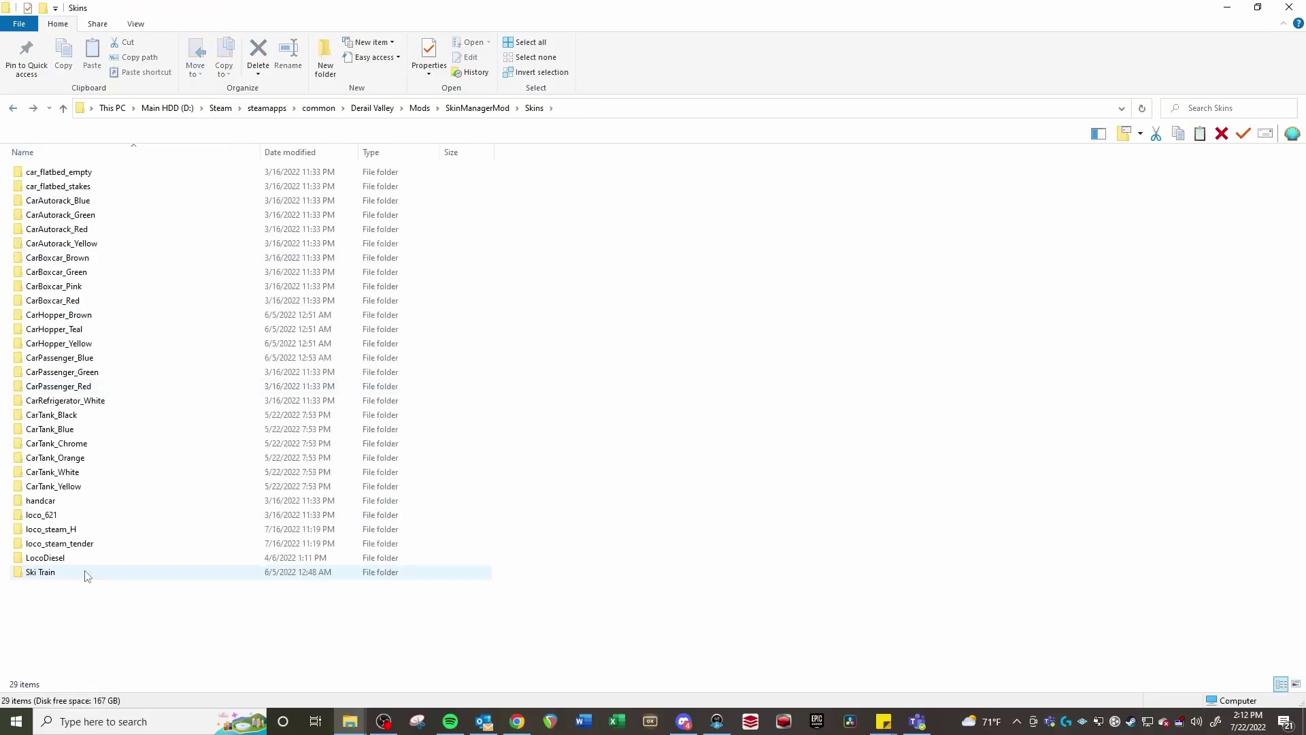
{"action": "left_click", "coordinate": [56, 172]}
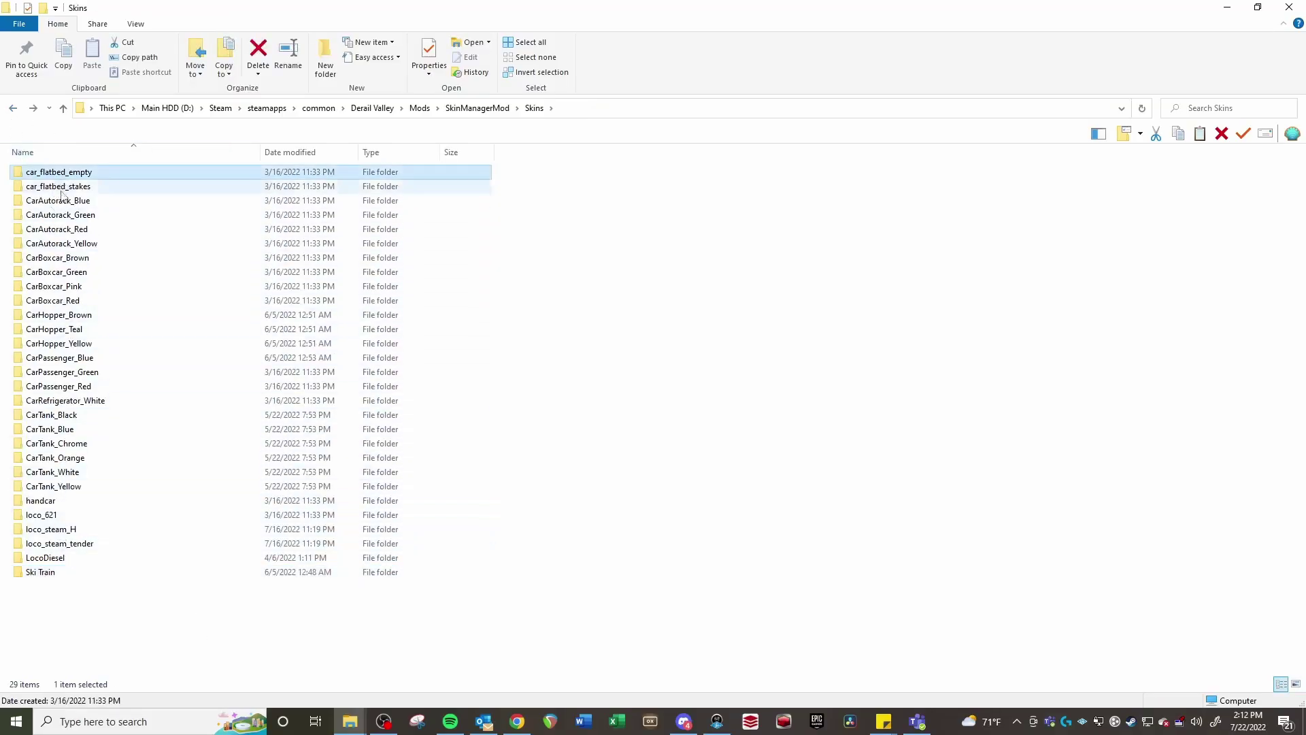
{"action": "left_click", "coordinate": [63, 372]}
{"action": "left_click", "coordinate": [54, 415]}
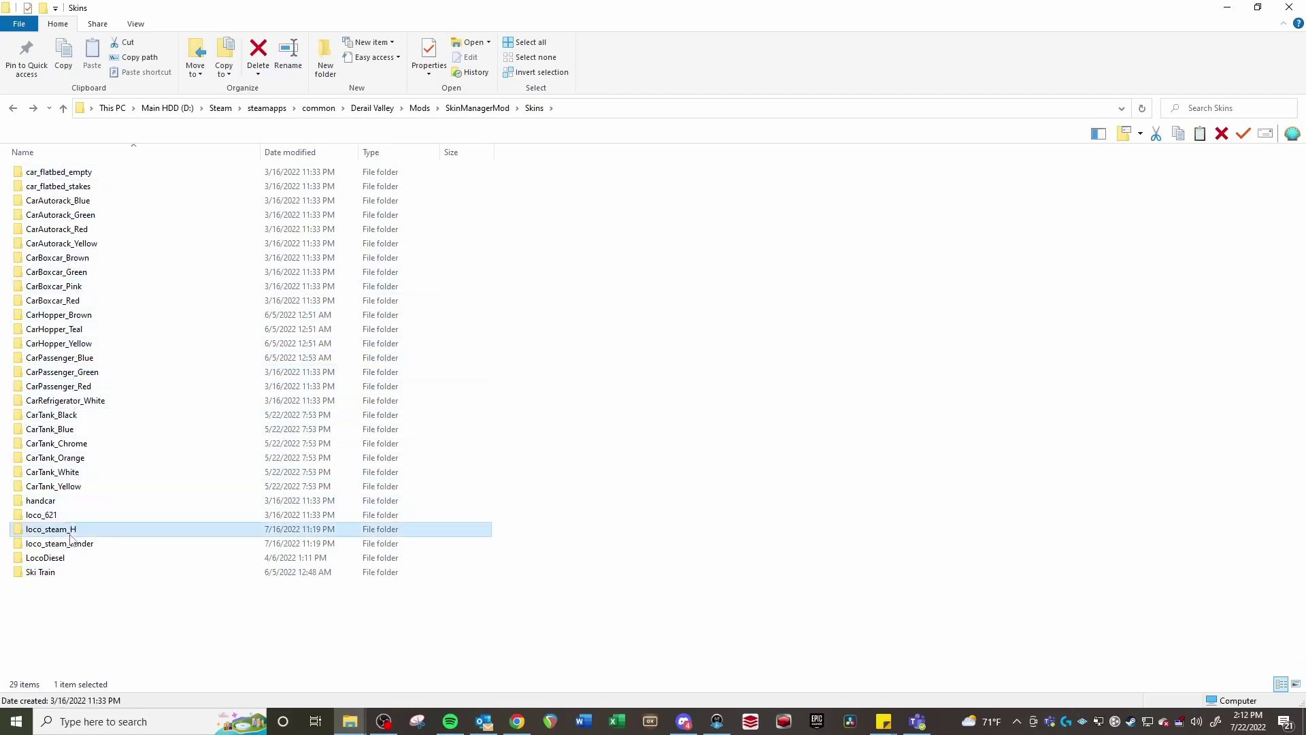
{"action": "double_click", "coordinate": [51, 574]}
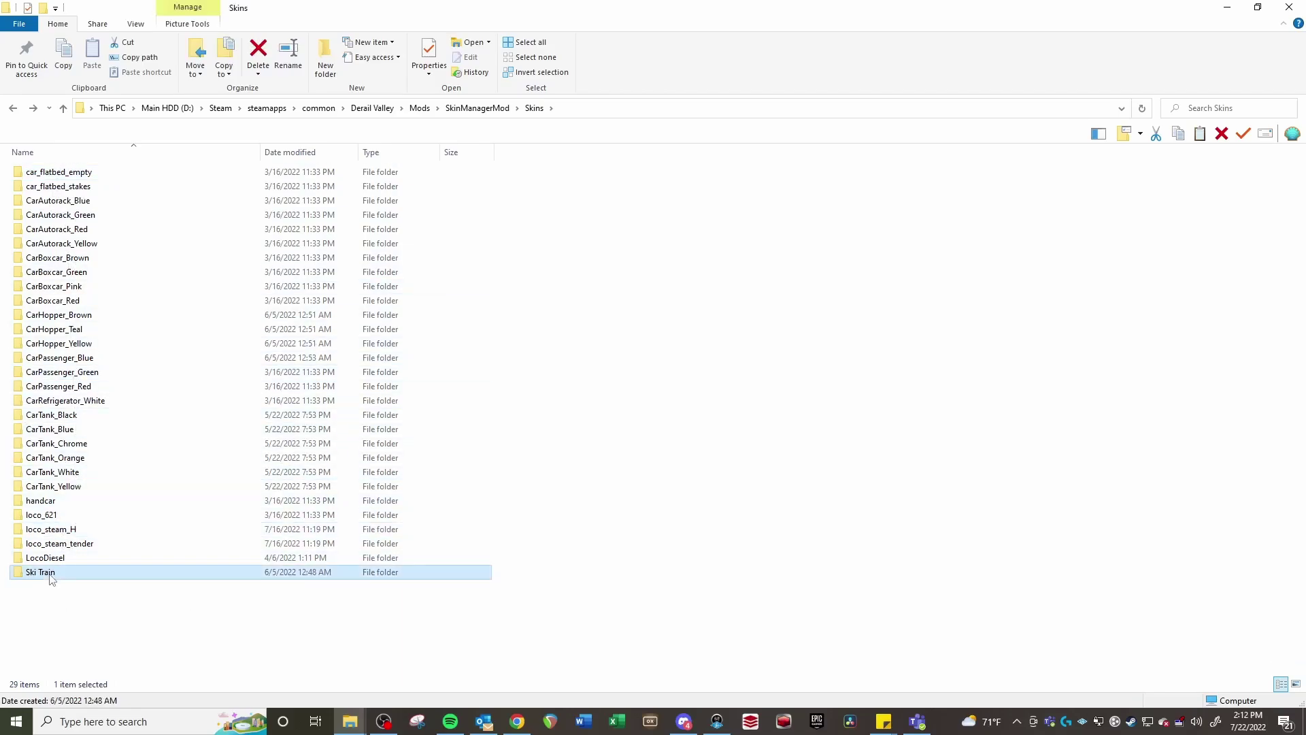
{"action": "left_click", "coordinate": [12, 109]}
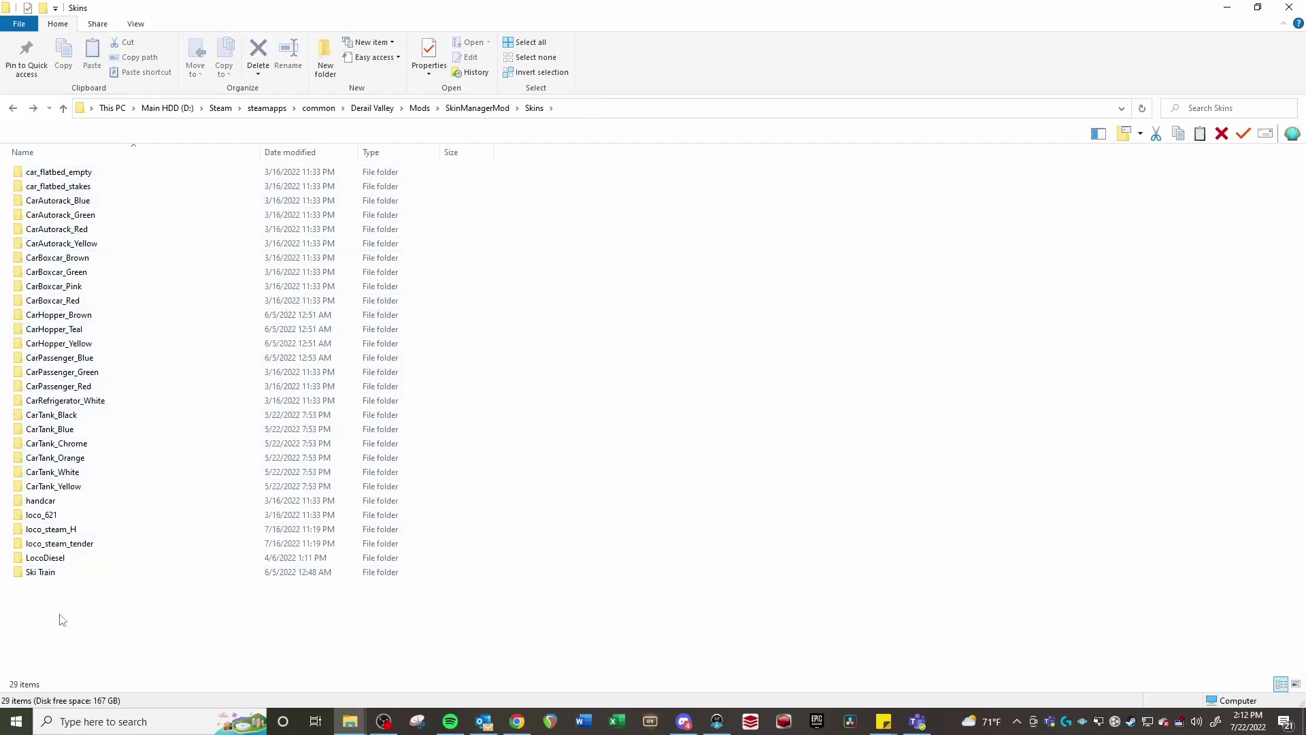
Look over the car type folders in Skins, including CarHopper_Teal and CarPassenger_Blue, and clear the selection.
{"action": "left_click", "coordinate": [46, 572]}
{"action": "left_click_drag", "start_coordinate": [61, 597], "coordinate": [272, 629]}
{"action": "left_click", "coordinate": [88, 331]}
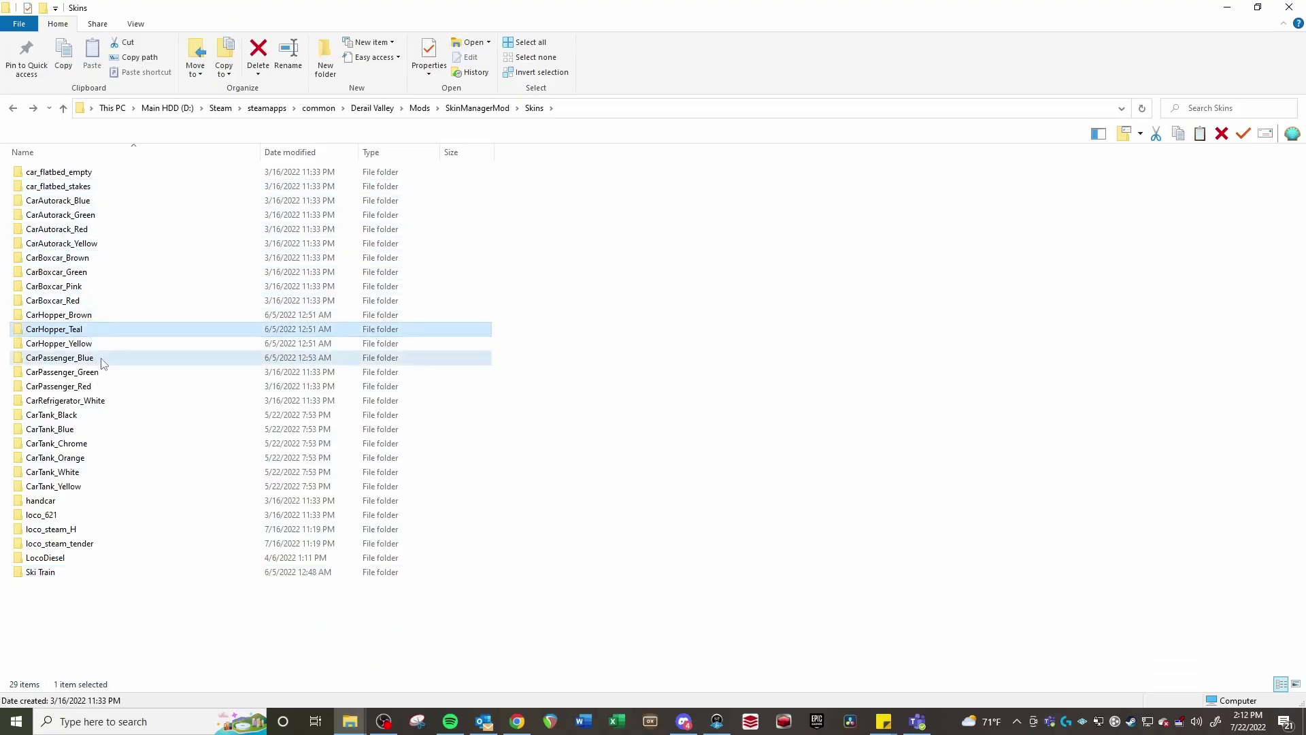
{"action": "left_click", "coordinate": [102, 359]}
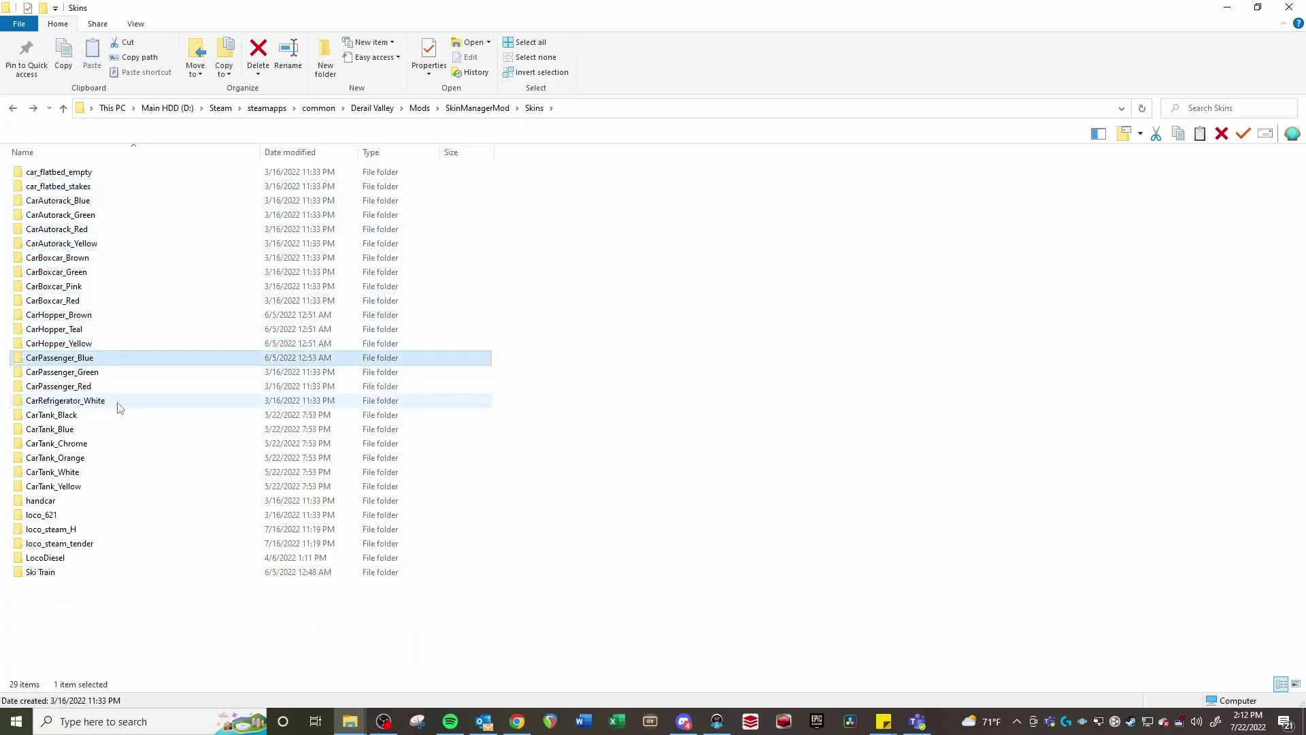
{"action": "left_click", "coordinate": [127, 630]}
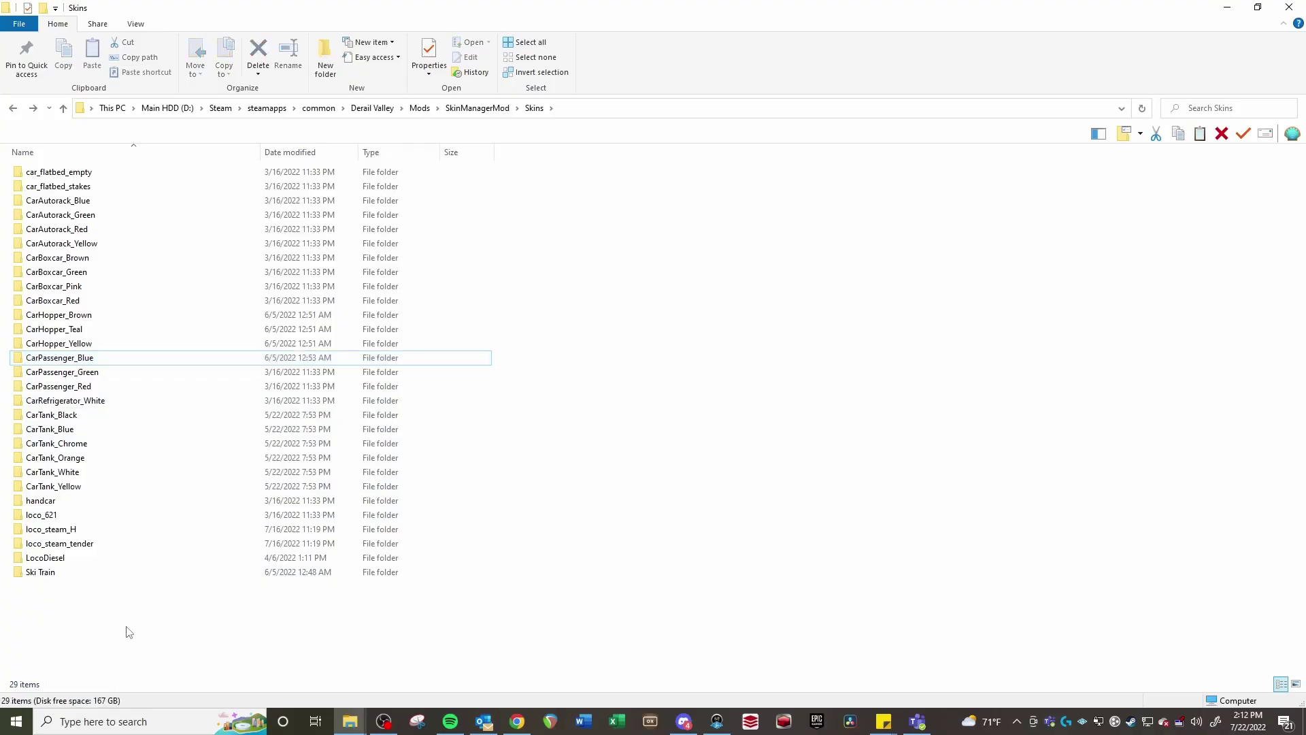
Switch to the browser and examine the Zeibach's Realism Overhaul page on Nexus Mods, including its description and download option.
{"action": "key", "text": "alt+Tab"}
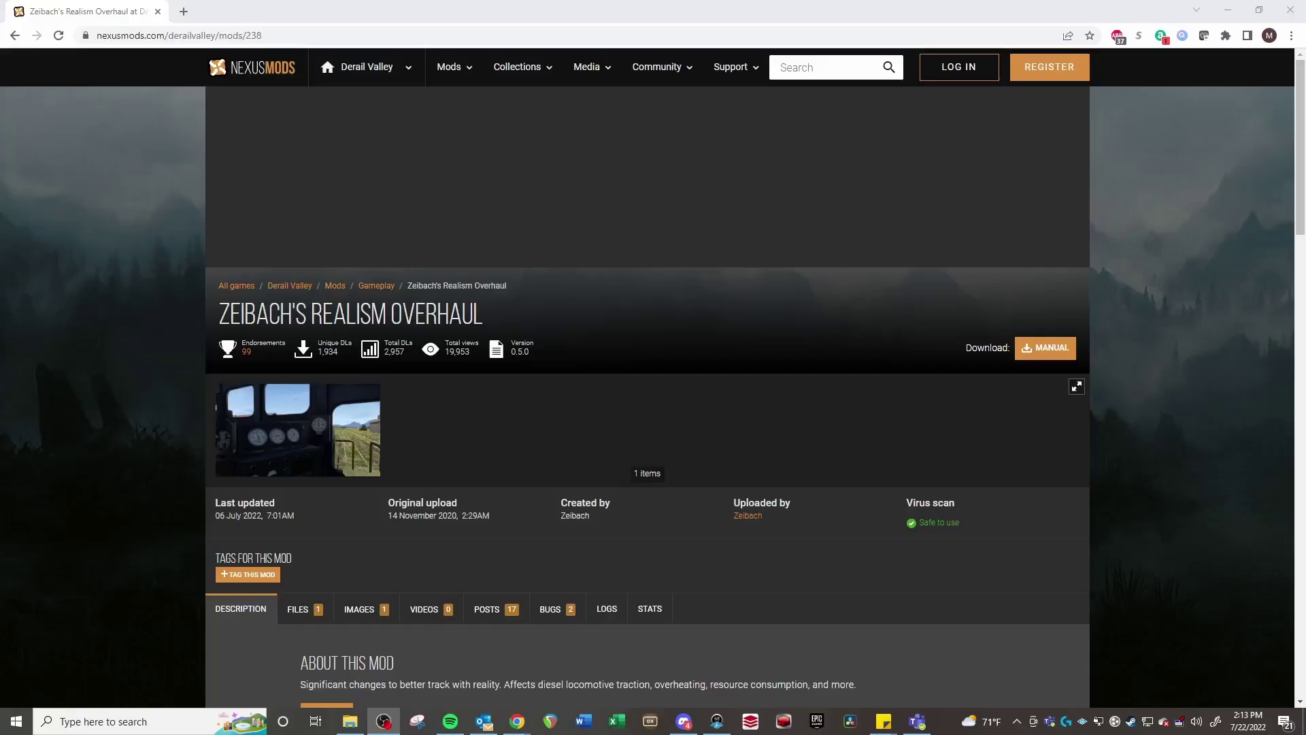
{"action": "scroll", "coordinate": [571, 377], "scroll_direction": "down", "scroll_amount": 7}
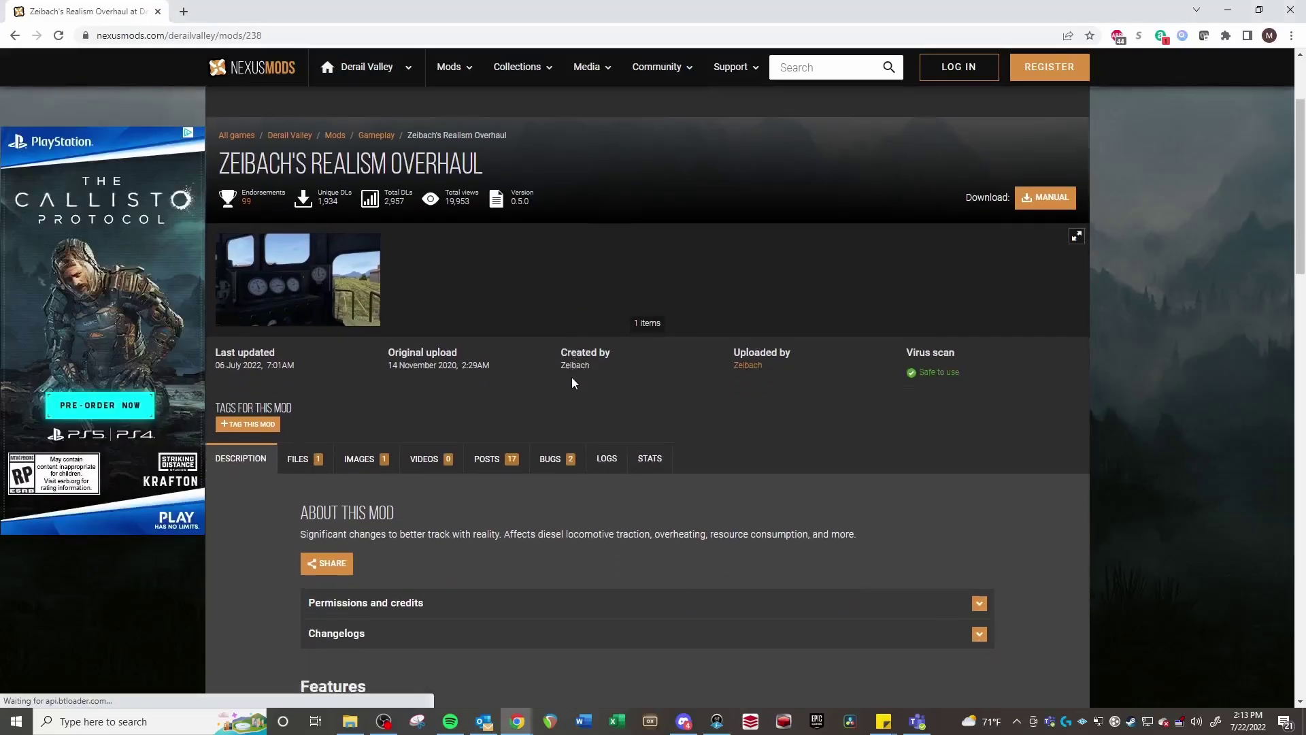
{"action": "scroll", "coordinate": [568, 499], "scroll_direction": "up", "scroll_amount": 4}
{"action": "scroll", "coordinate": [567, 499], "scroll_direction": "up", "scroll_amount": 3}
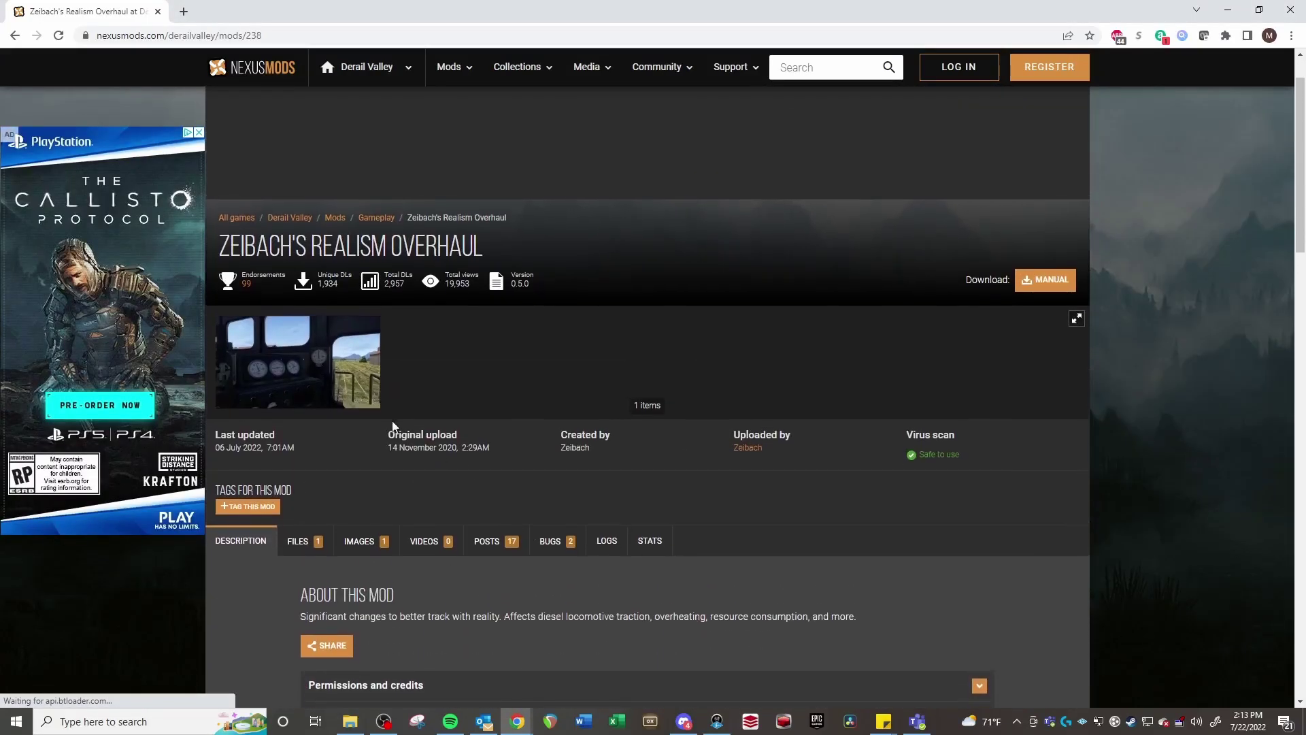
{"action": "scroll", "coordinate": [942, 371], "scroll_direction": "up", "scroll_amount": 1}
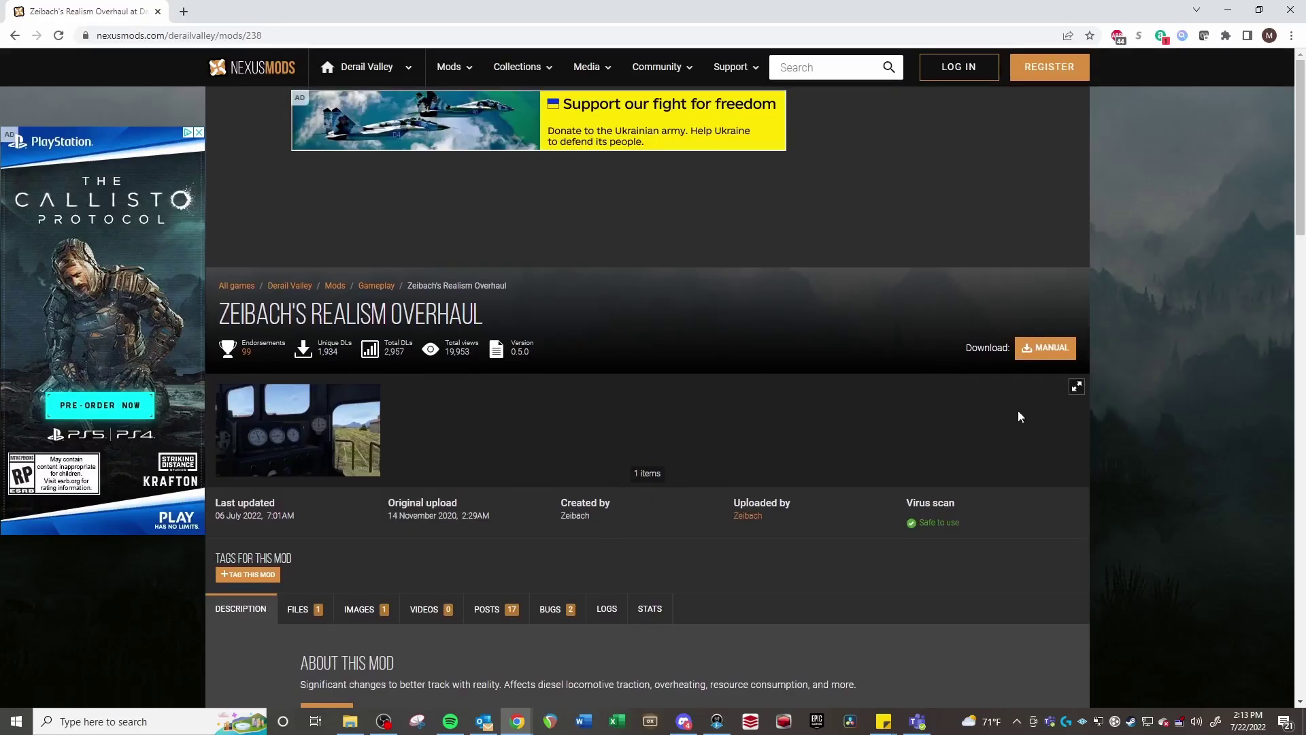
Download the Zeibach's Realism Overhaul zip manually with the free slow download and put it on the desktop.
{"action": "left_click", "coordinate": [1039, 351]}
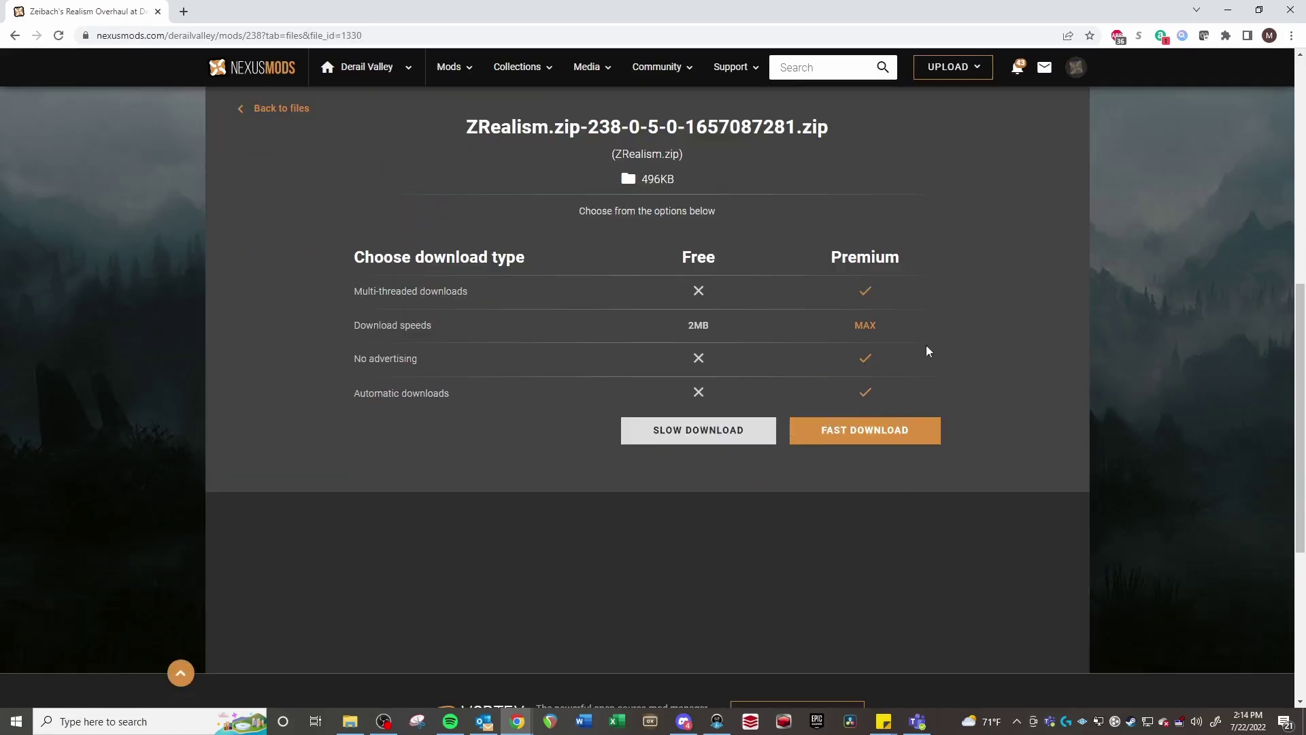
{"action": "left_click", "coordinate": [677, 438]}
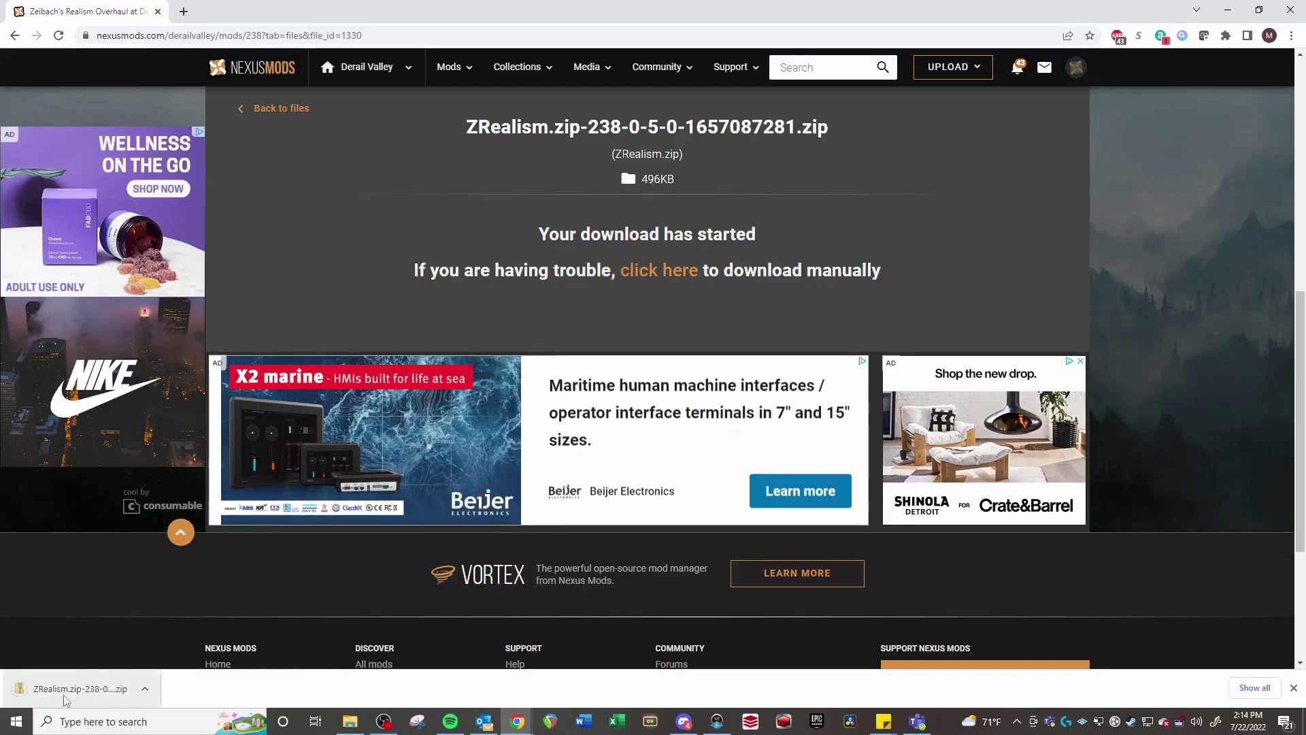
{"action": "right_click", "coordinate": [66, 701]}
{"action": "left_click", "coordinate": [743, 204]}
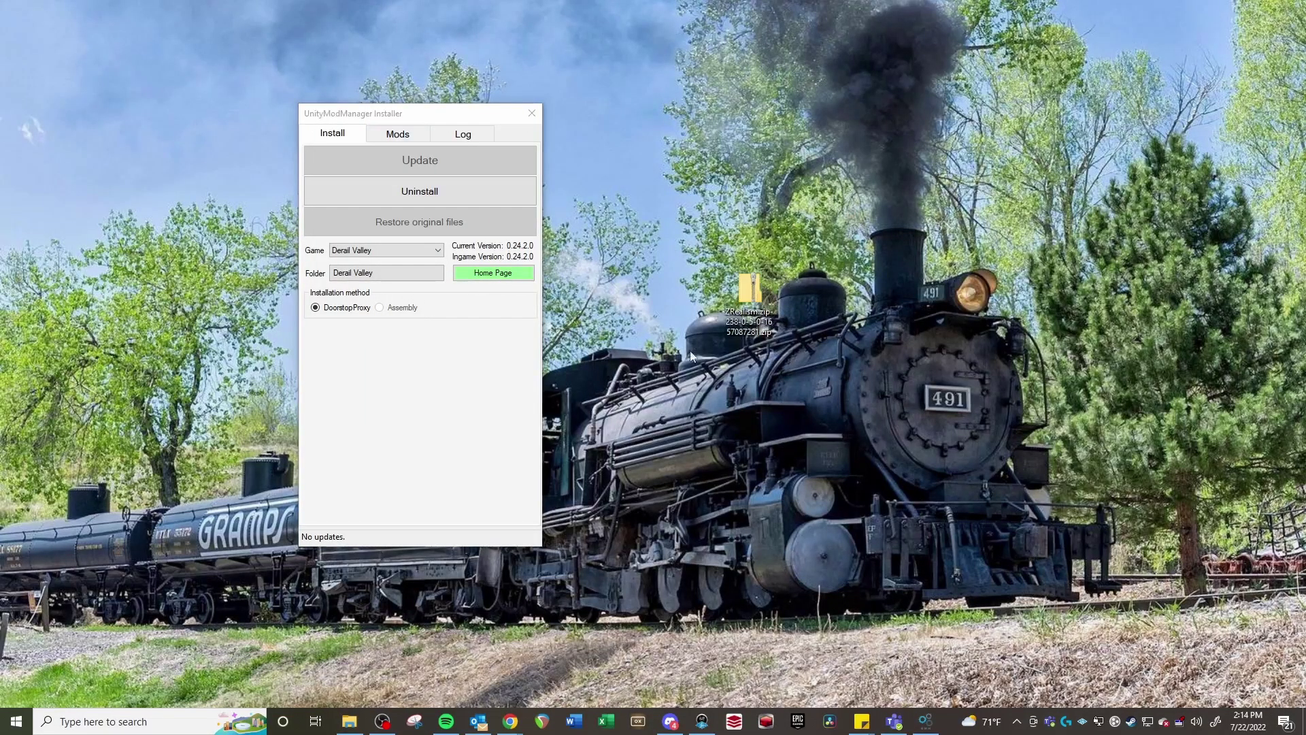
Install the ZRealism zip from the desktop through Unity Mod Manager's mod list and select Zeibach's Realism Overhaul there.
{"action": "left_click_drag", "start_coordinate": [725, 317], "coordinate": [748, 170]}
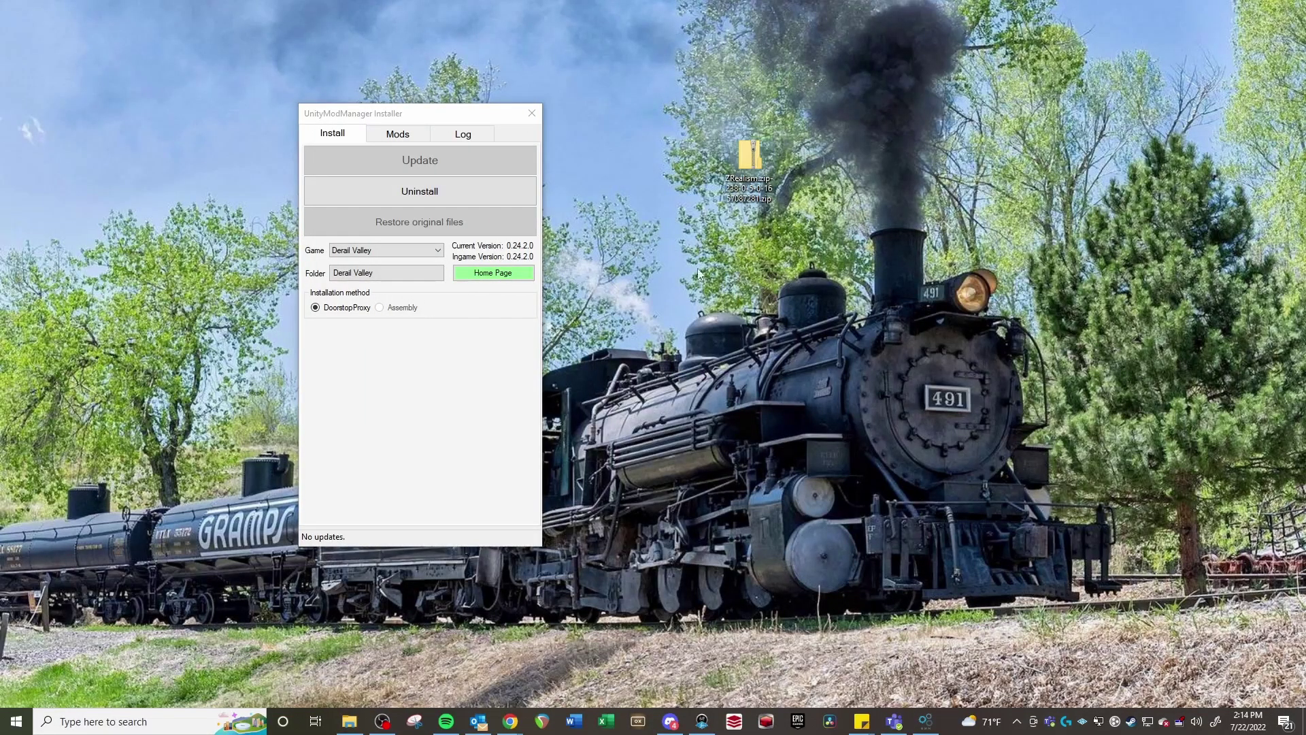
{"action": "left_click_drag", "start_coordinate": [408, 119], "coordinate": [432, 82]}
{"action": "left_click", "coordinate": [425, 100]}
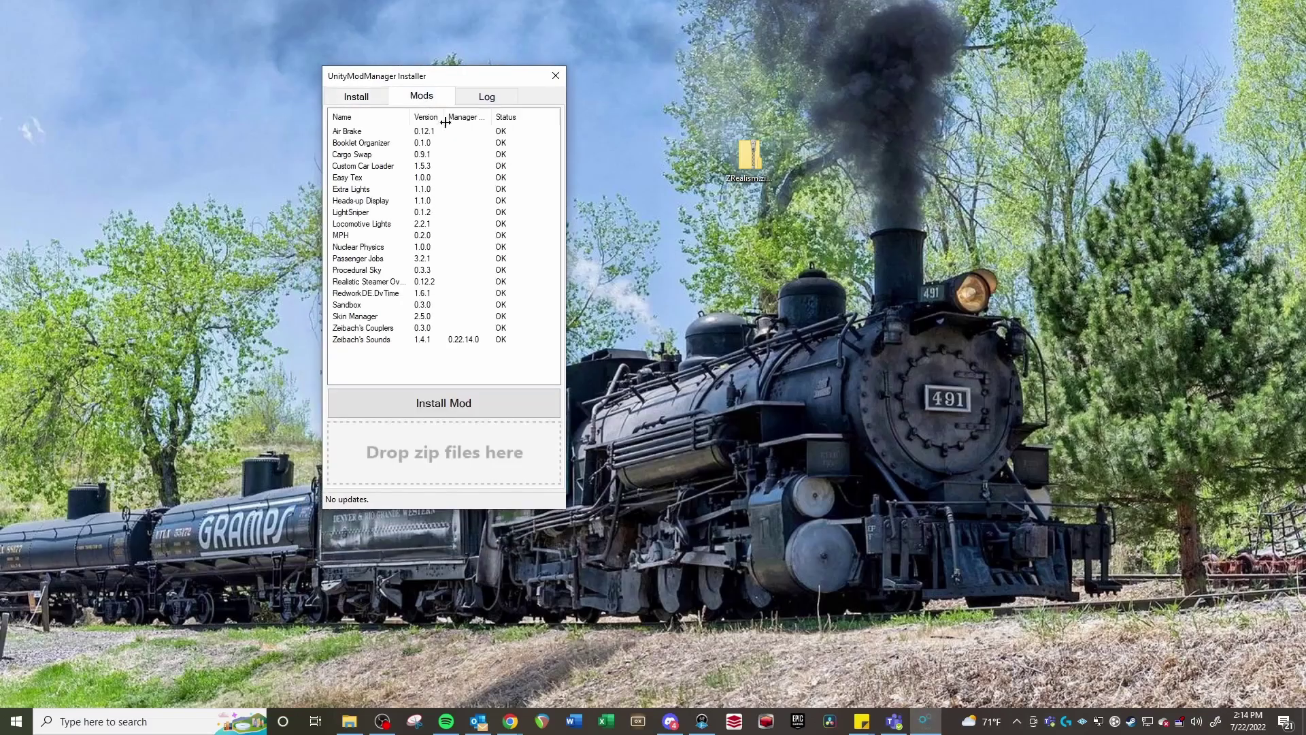
{"action": "left_click_drag", "start_coordinate": [748, 157], "coordinate": [442, 462]}
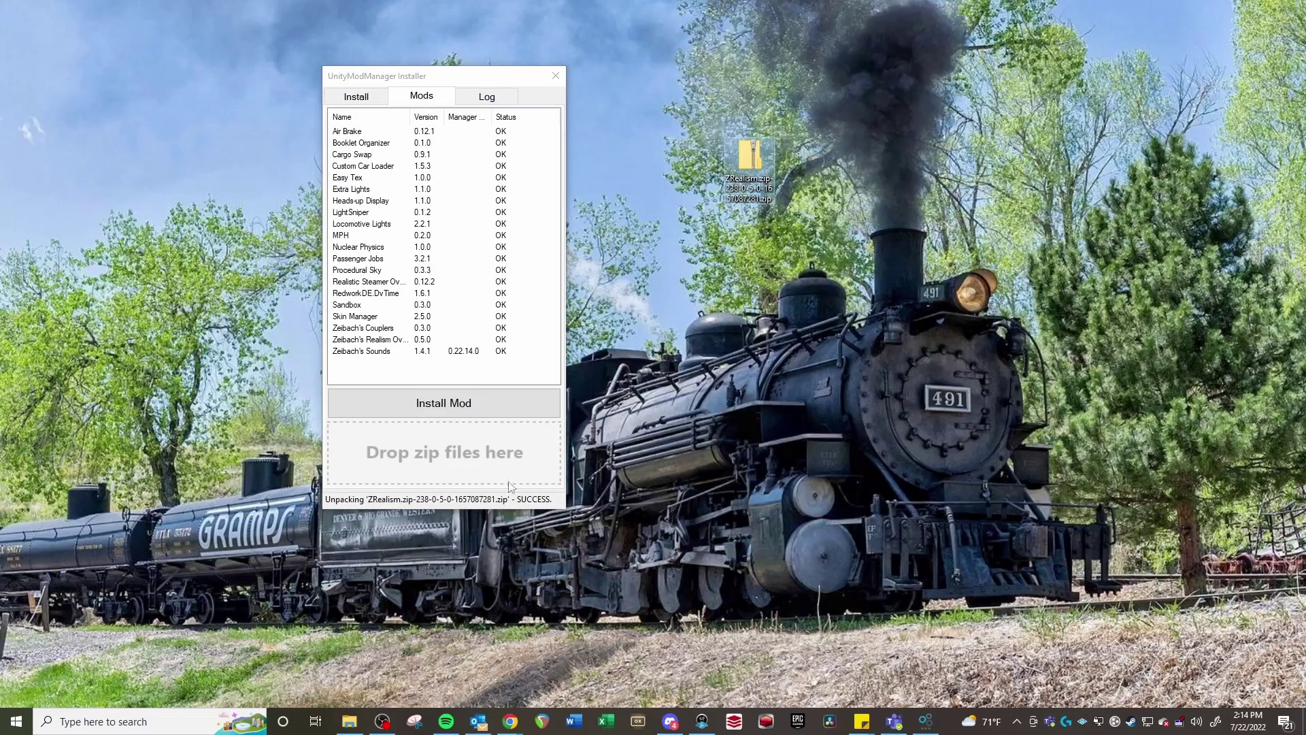
{"action": "left_click", "coordinate": [380, 350]}
{"action": "left_click", "coordinate": [379, 340]}
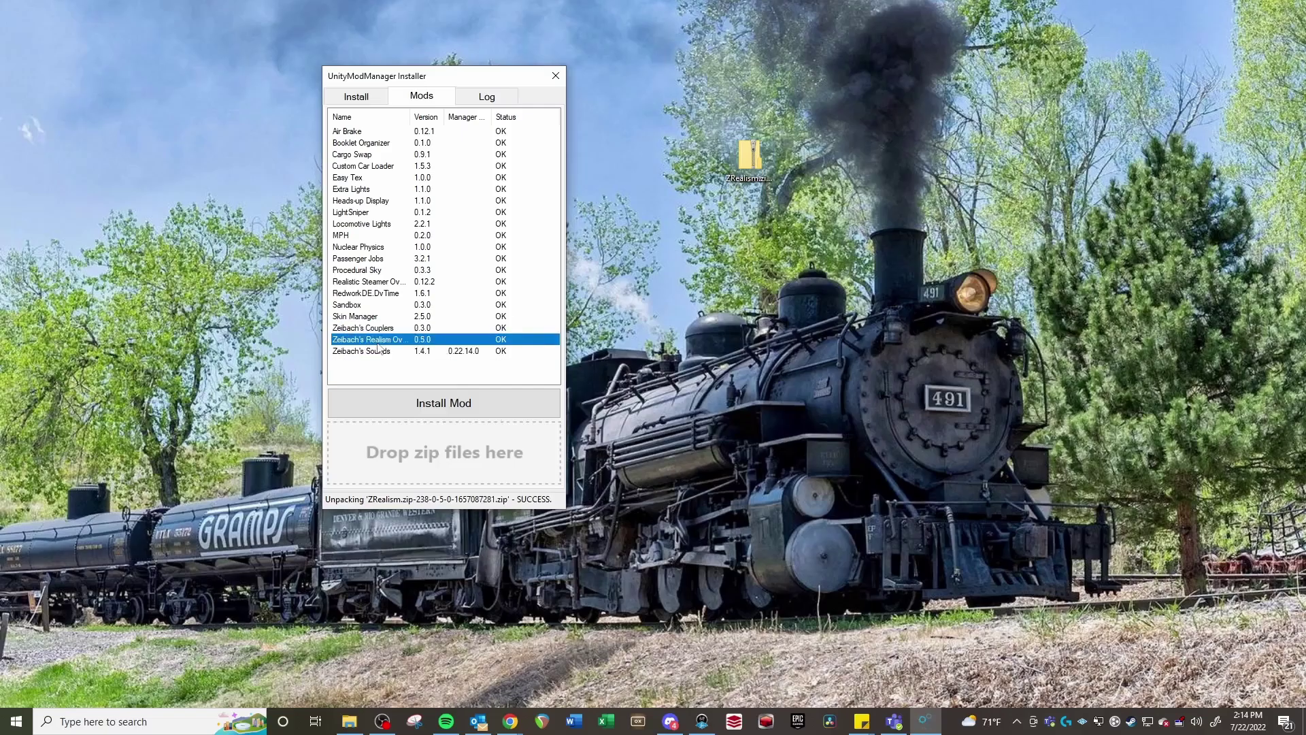
Delete the ZRealism zip from the desktop and return to the mod list in Unity Mod Manager.
{"action": "left_click", "coordinate": [748, 157]}
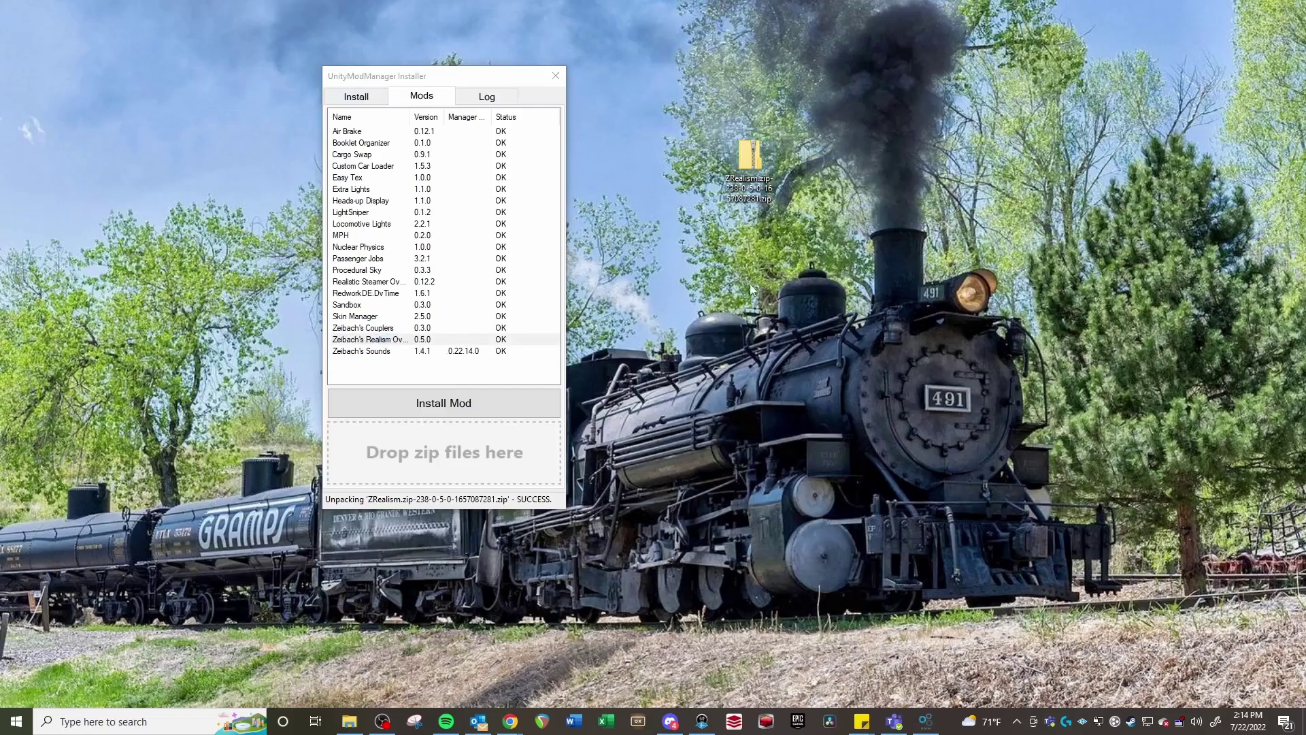
{"action": "key", "text": "Delete"}
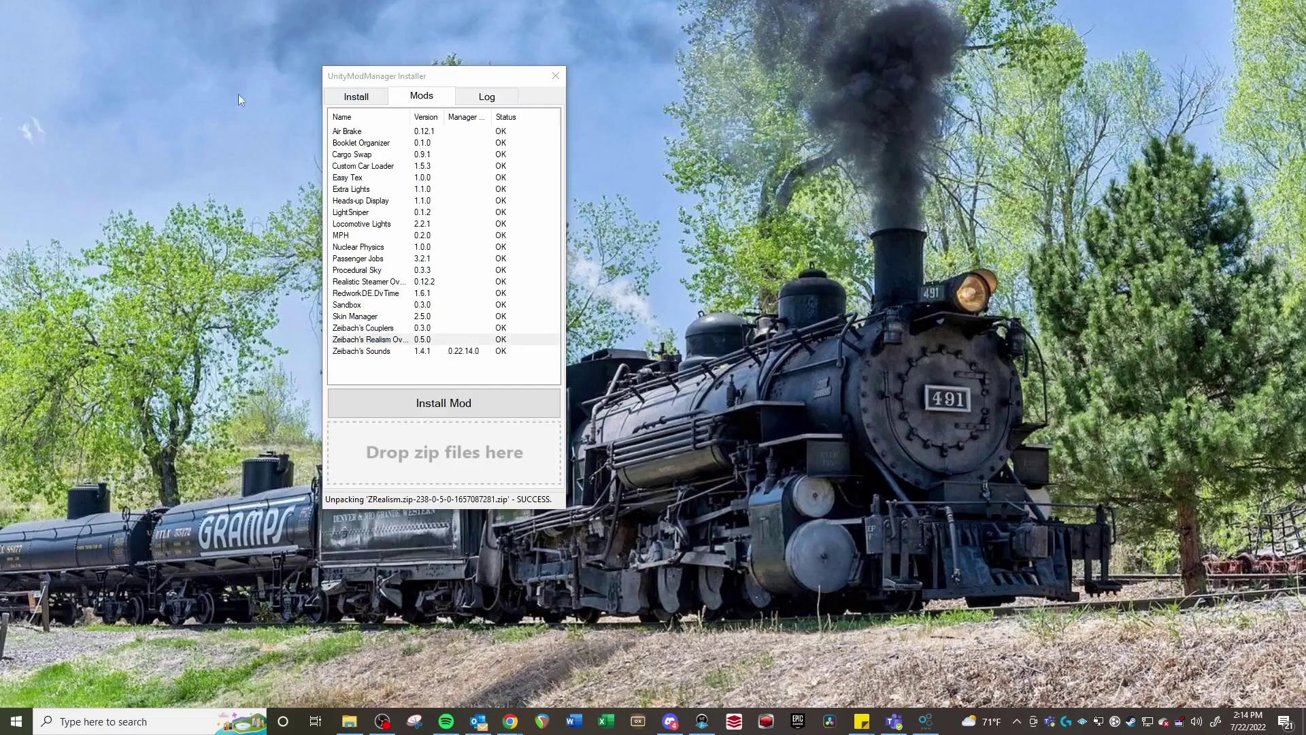
{"action": "left_click", "coordinate": [361, 97]}
{"action": "left_click", "coordinate": [408, 96]}
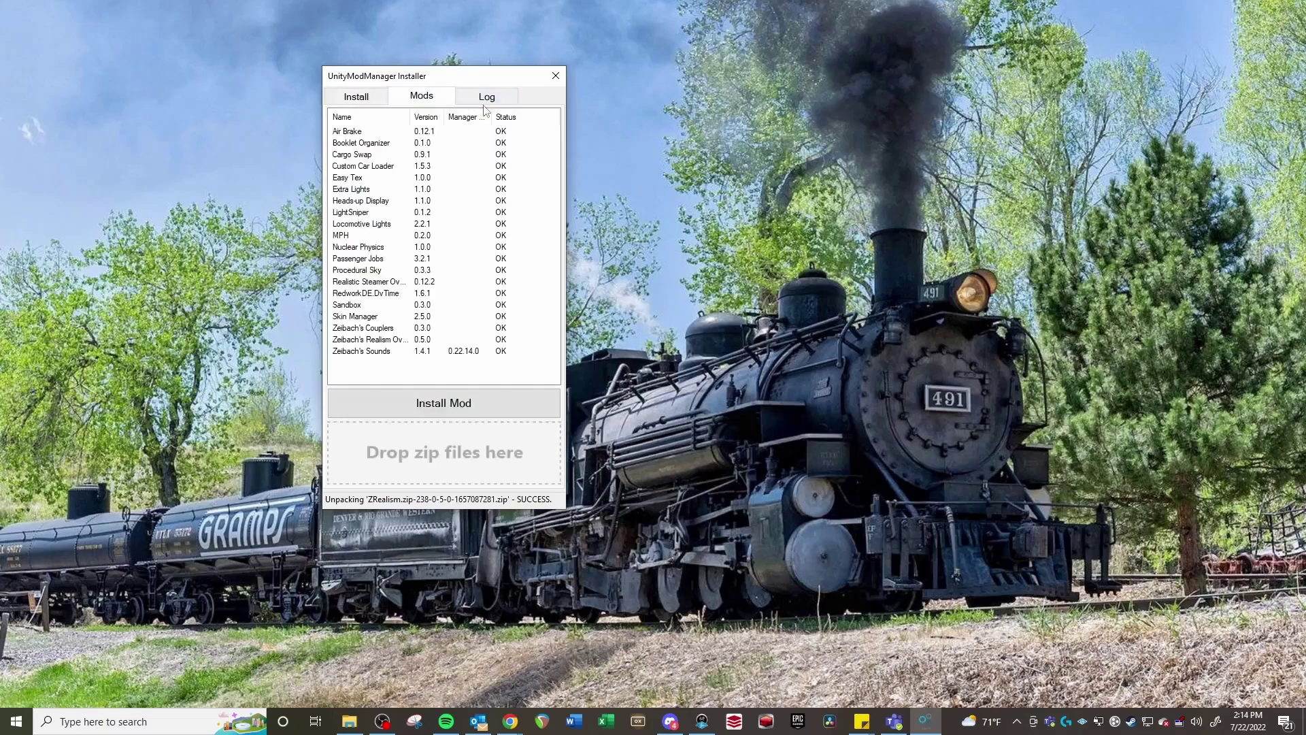
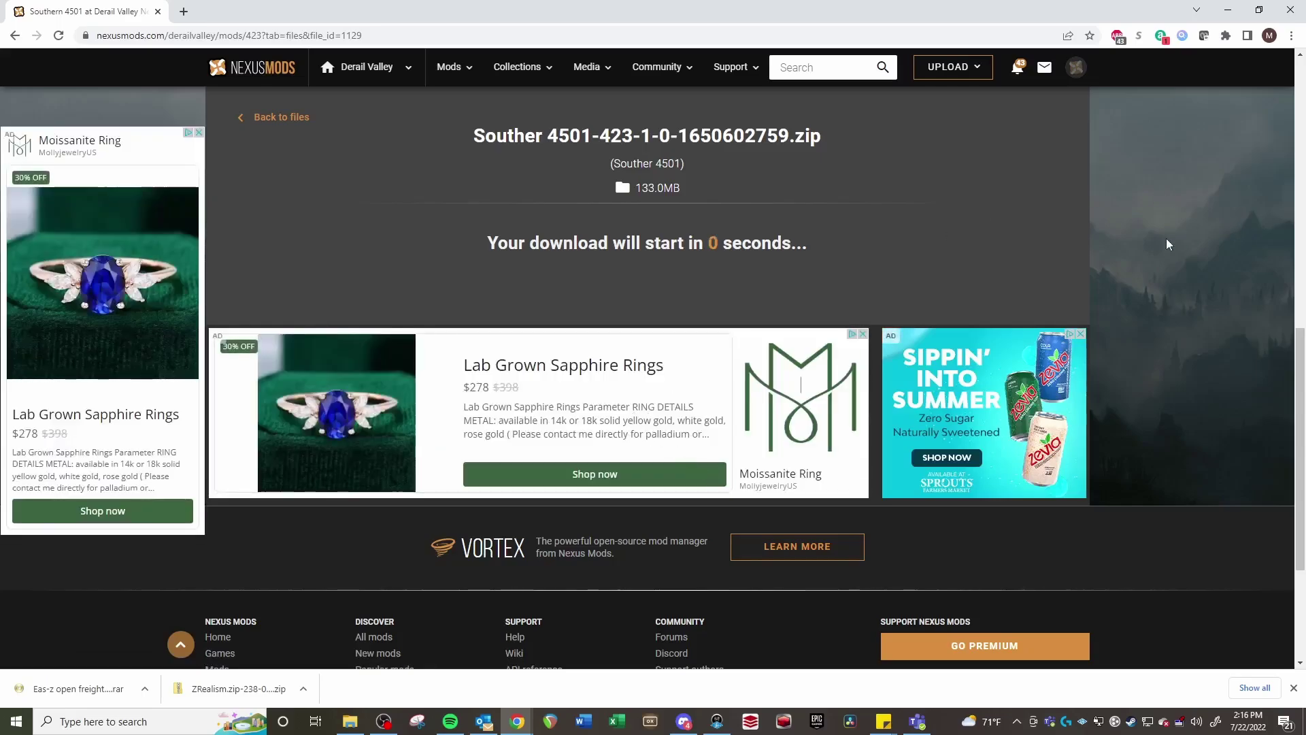
Minimize the browser and extract the Eas-z open freight wagon PACK archive on the desktop into its own folder with 7-Zip.
{"action": "scroll", "coordinate": [1131, 229], "scroll_direction": "down", "scroll_amount": 1}
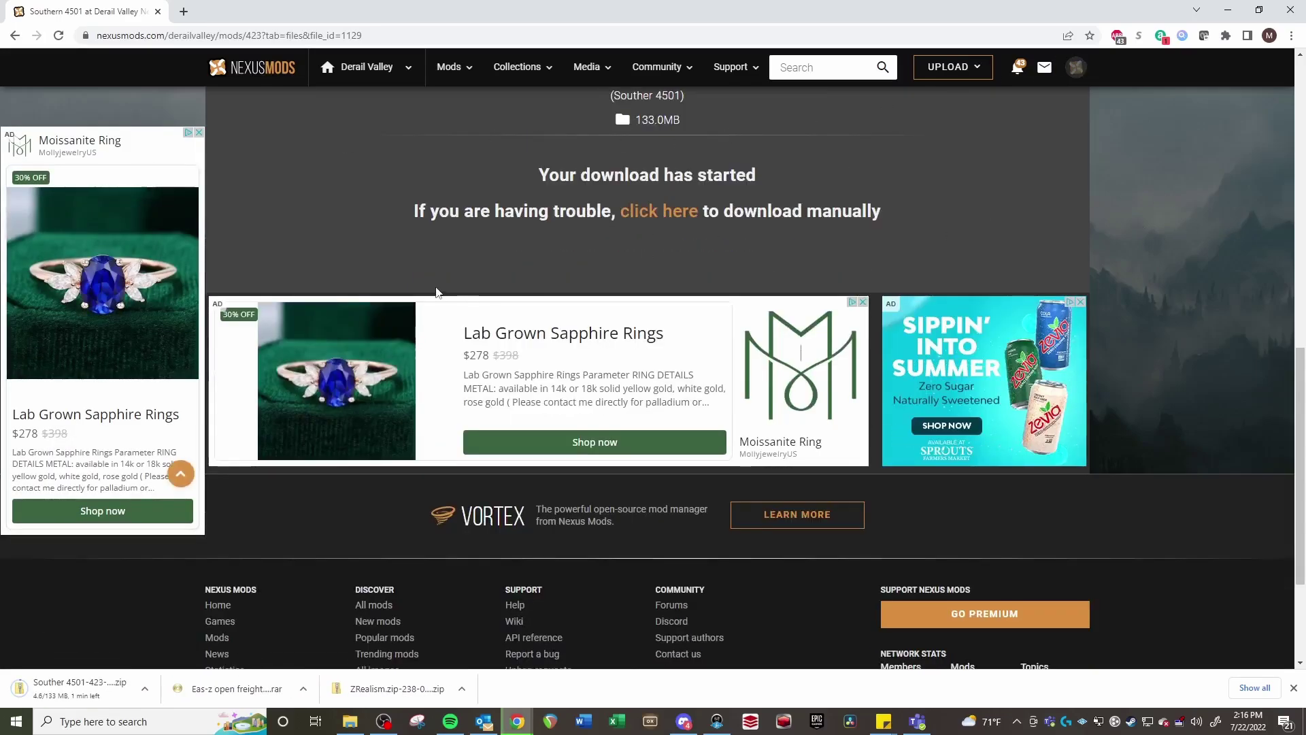
{"action": "key", "text": "super+Down"}
{"action": "key", "text": "super+Down"}
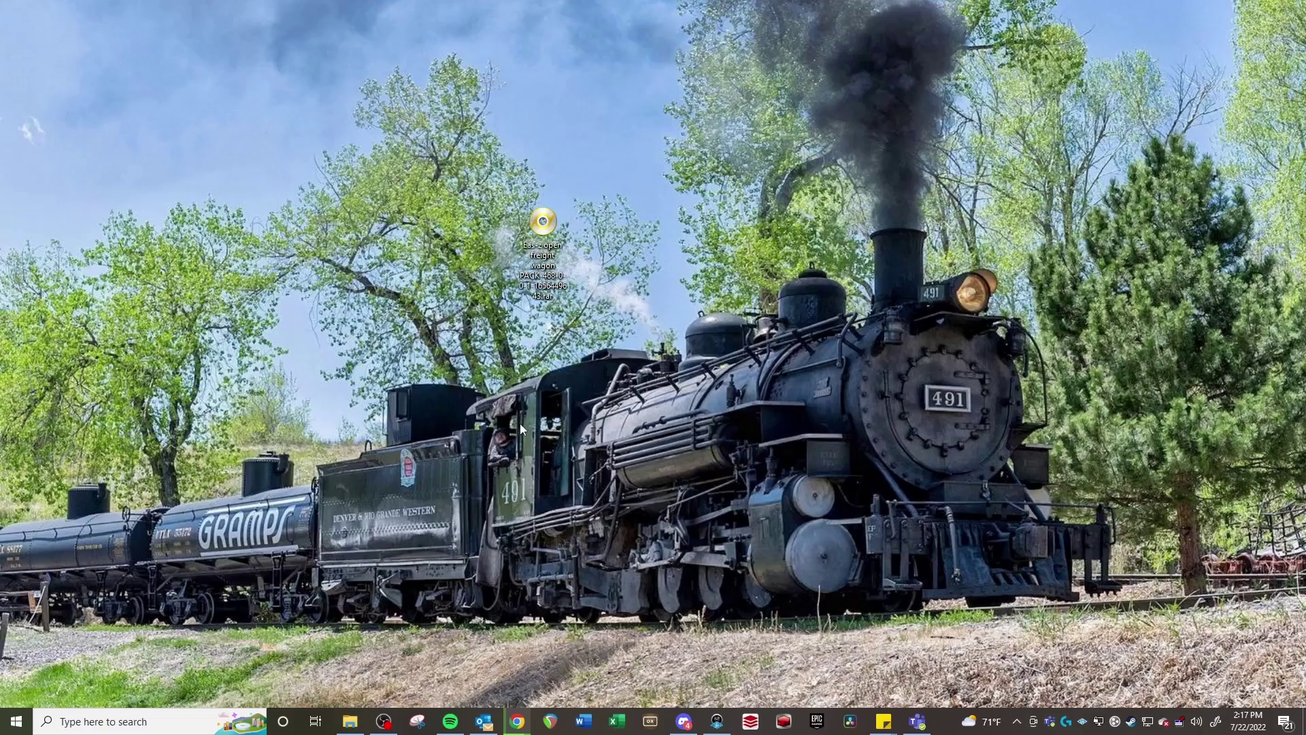
{"action": "left_click_drag", "start_coordinate": [539, 219], "coordinate": [586, 106]}
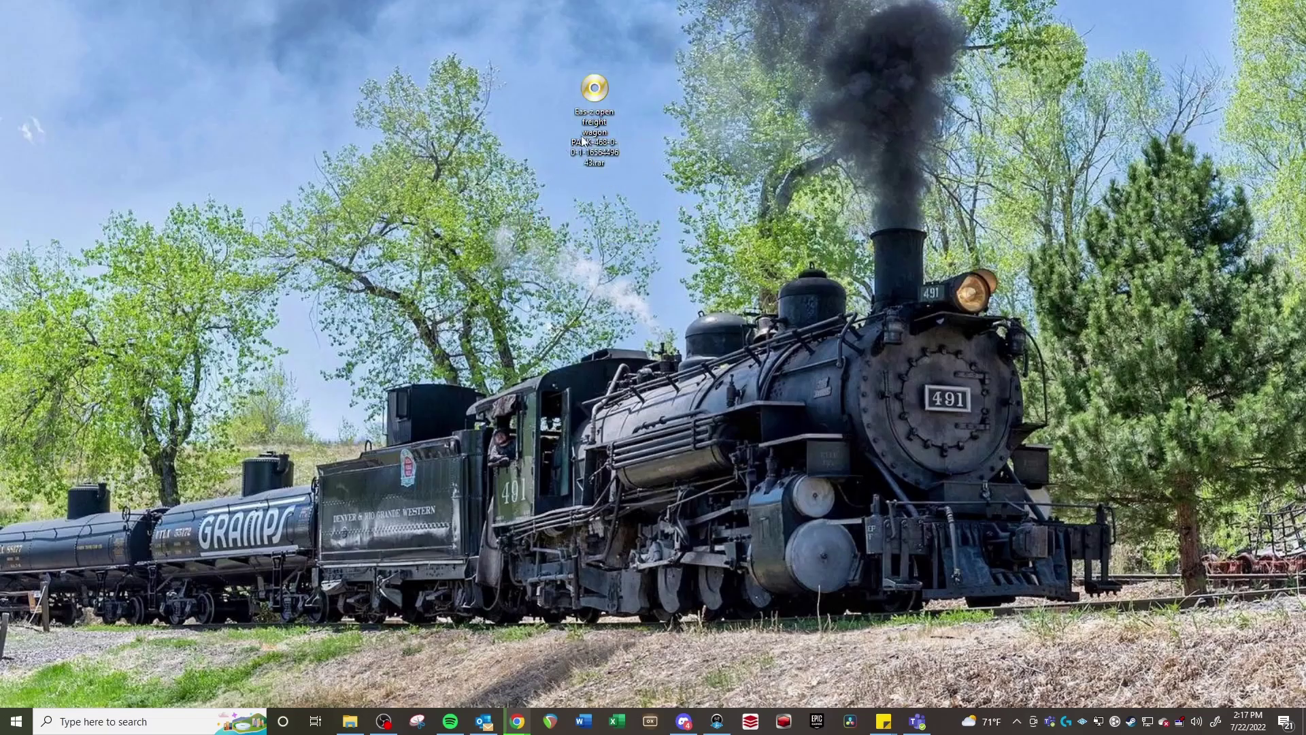
{"action": "right_click", "coordinate": [588, 117]}
{"action": "mouse_move", "coordinate": [652, 175]}
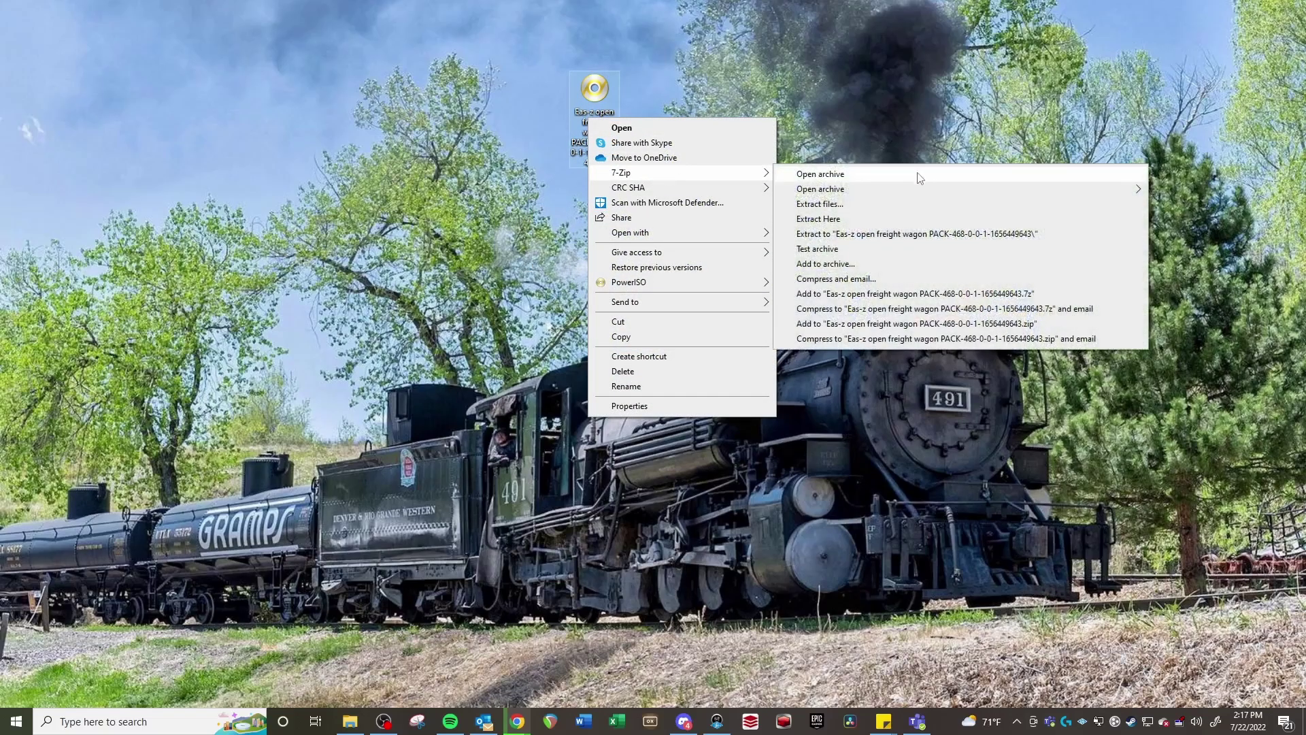
{"action": "left_click", "coordinate": [918, 233]}
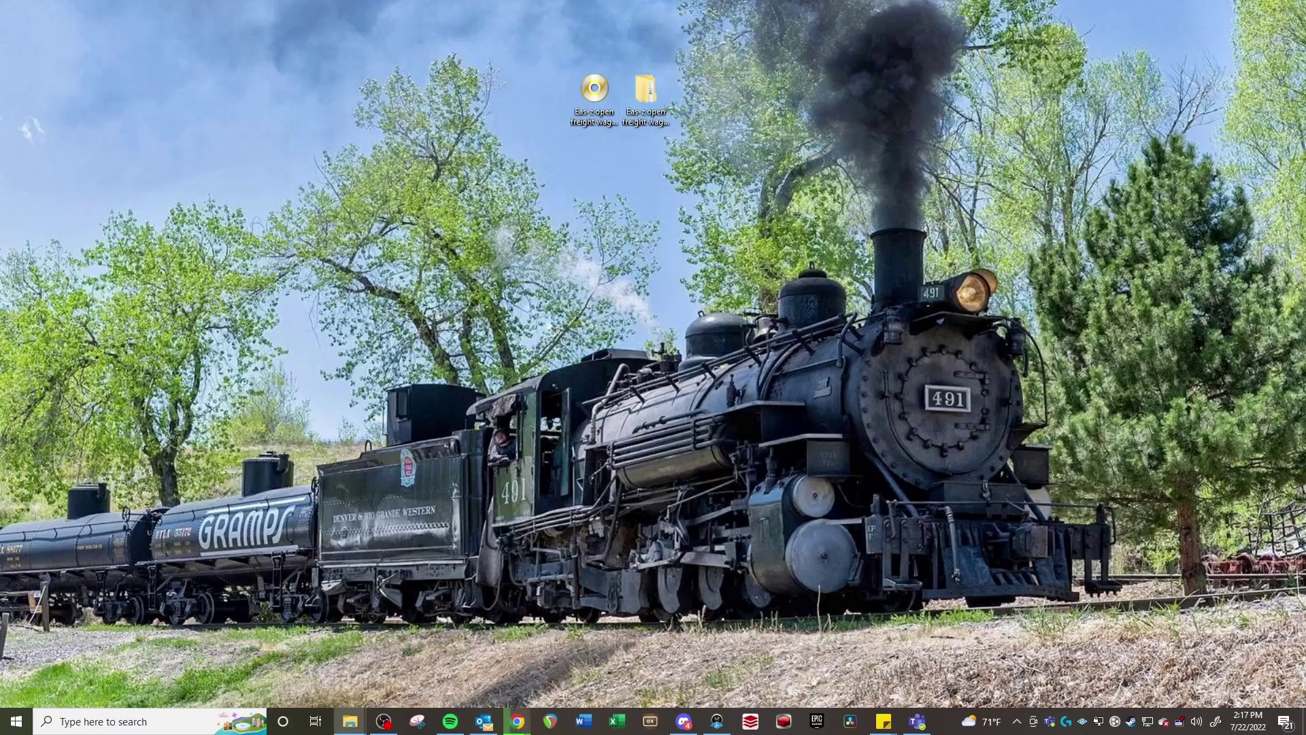
Open the extracted Eas-z open freight wagon folder, inspect the Eas-Z files inside Cars, and go back to the top level.
{"action": "double_click", "coordinate": [645, 92]}
{"action": "left_click_drag", "start_coordinate": [578, 58], "coordinate": [704, 52]}
{"action": "left_click", "coordinate": [544, 219]}
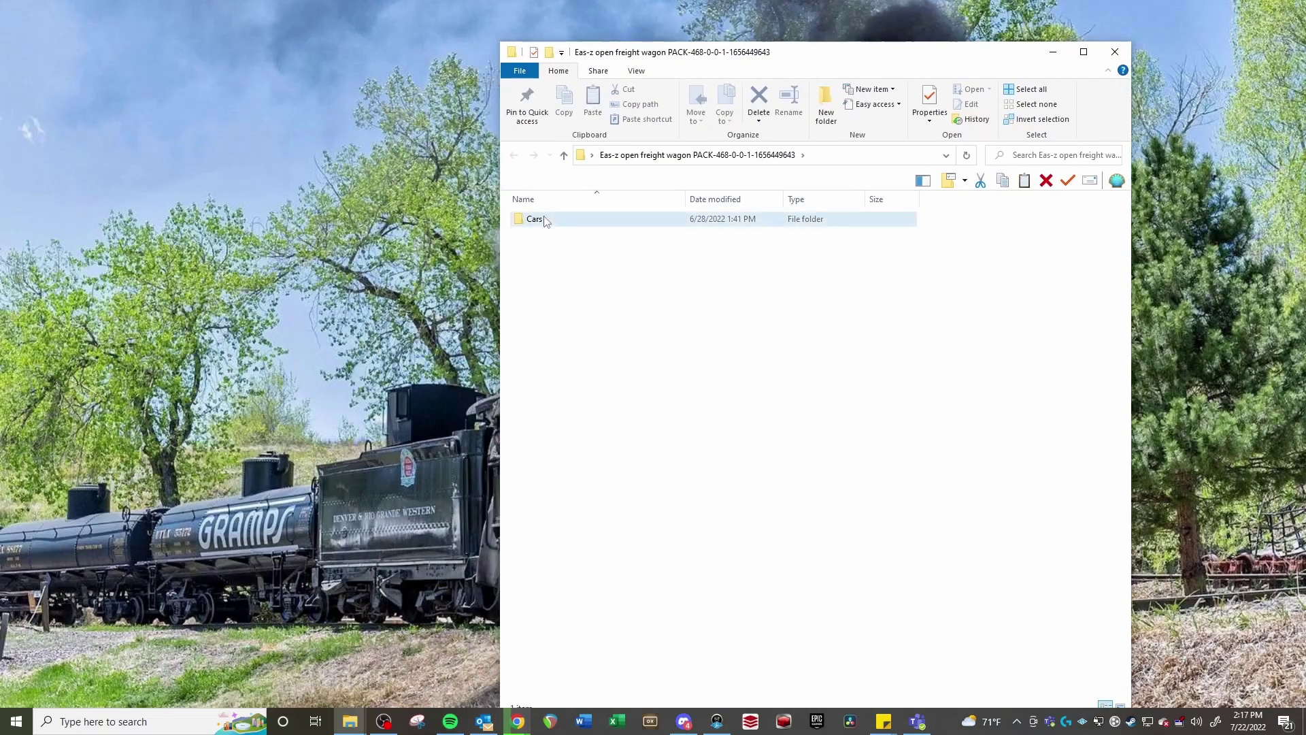
{"action": "double_click", "coordinate": [544, 219]}
{"action": "double_click", "coordinate": [542, 219]}
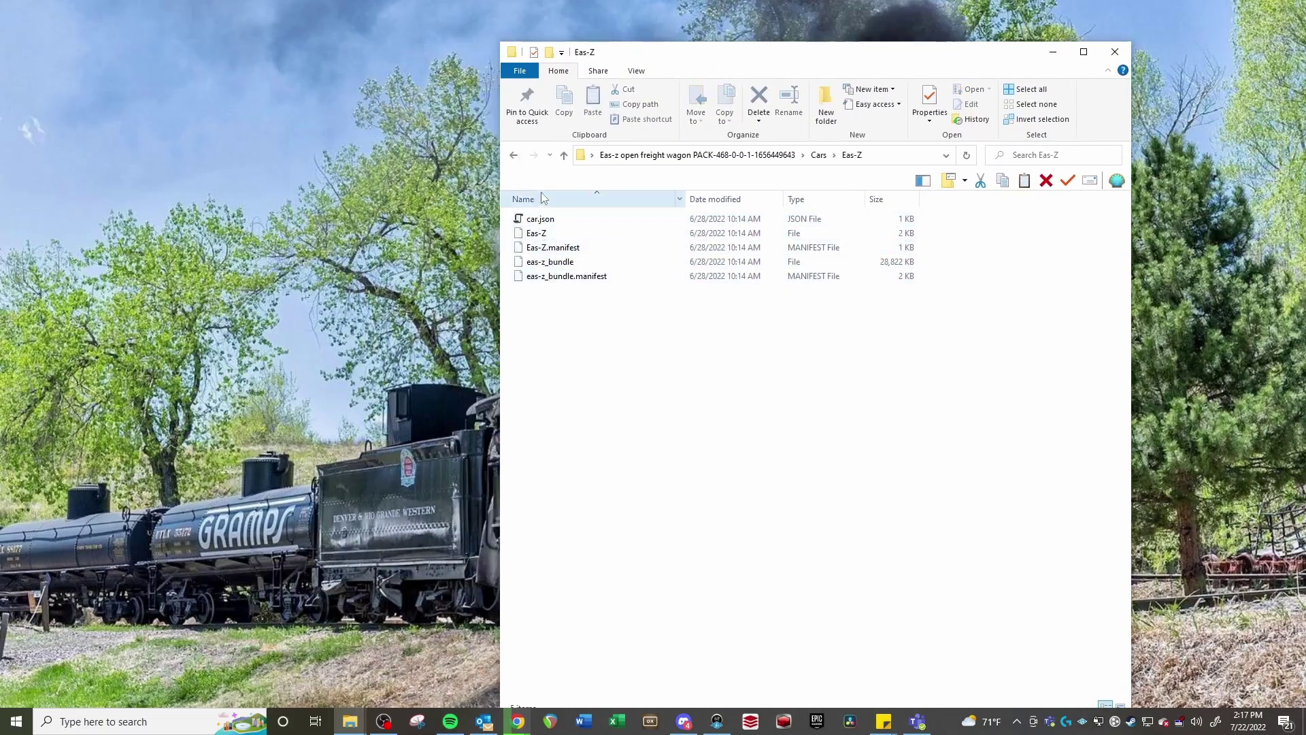
{"action": "left_click", "coordinate": [515, 156]}
{"action": "left_click", "coordinate": [514, 156]}
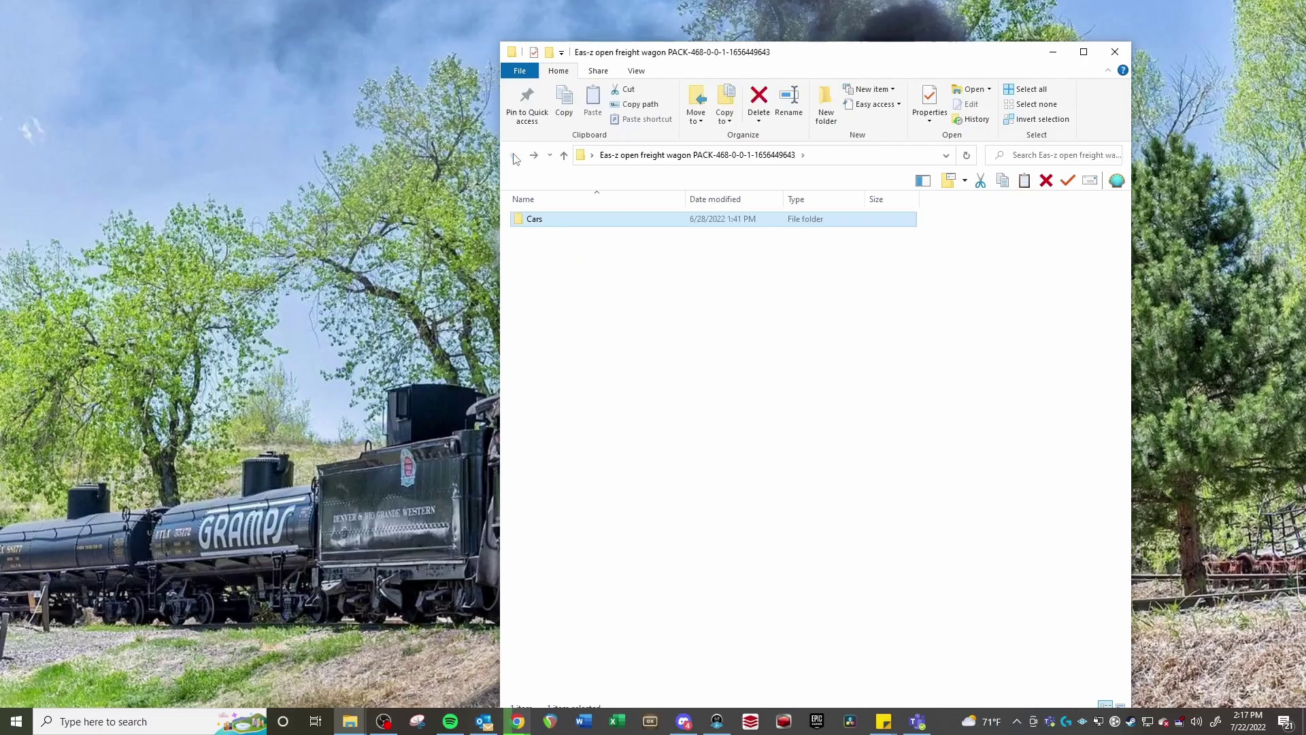
Move the extracted folder's window aside, maximize the Derail Valley Mods window, and open the DVCustomCarLoader folder.
{"action": "left_click_drag", "start_coordinate": [677, 46], "coordinate": [853, 48]}
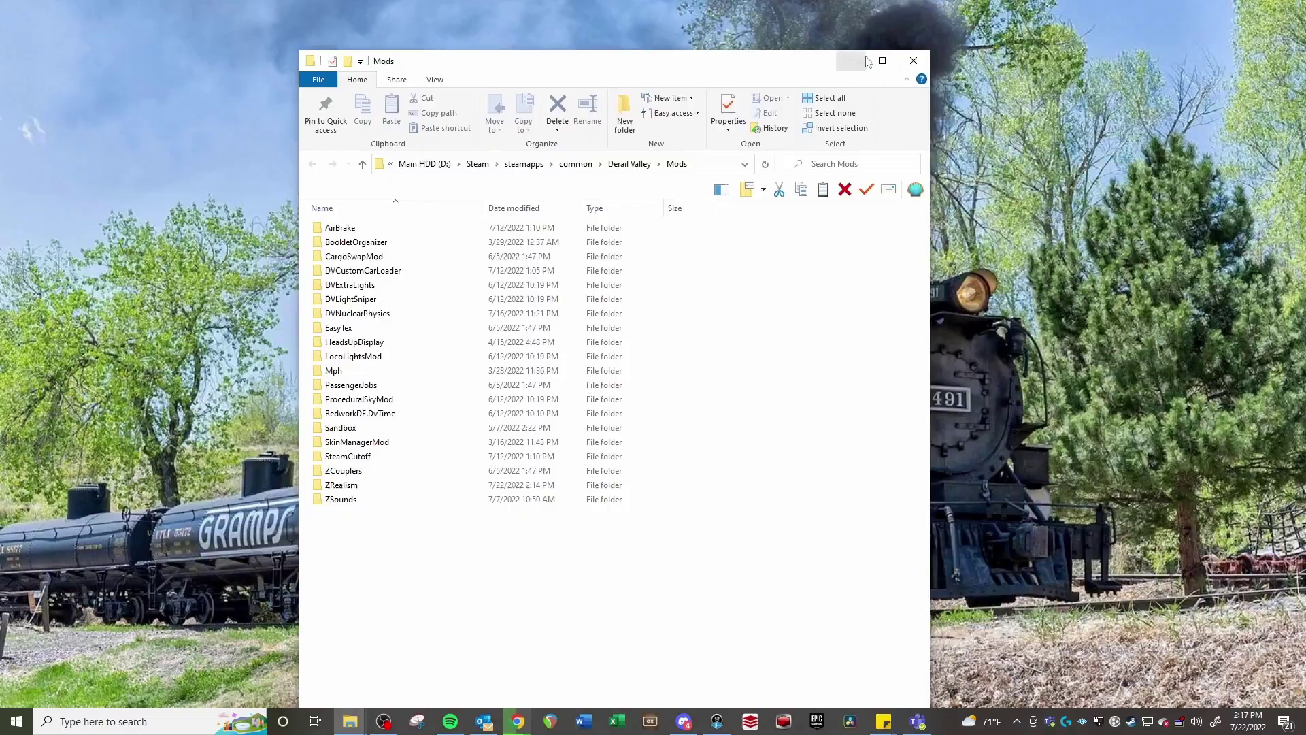
{"action": "left_click", "coordinate": [878, 60]}
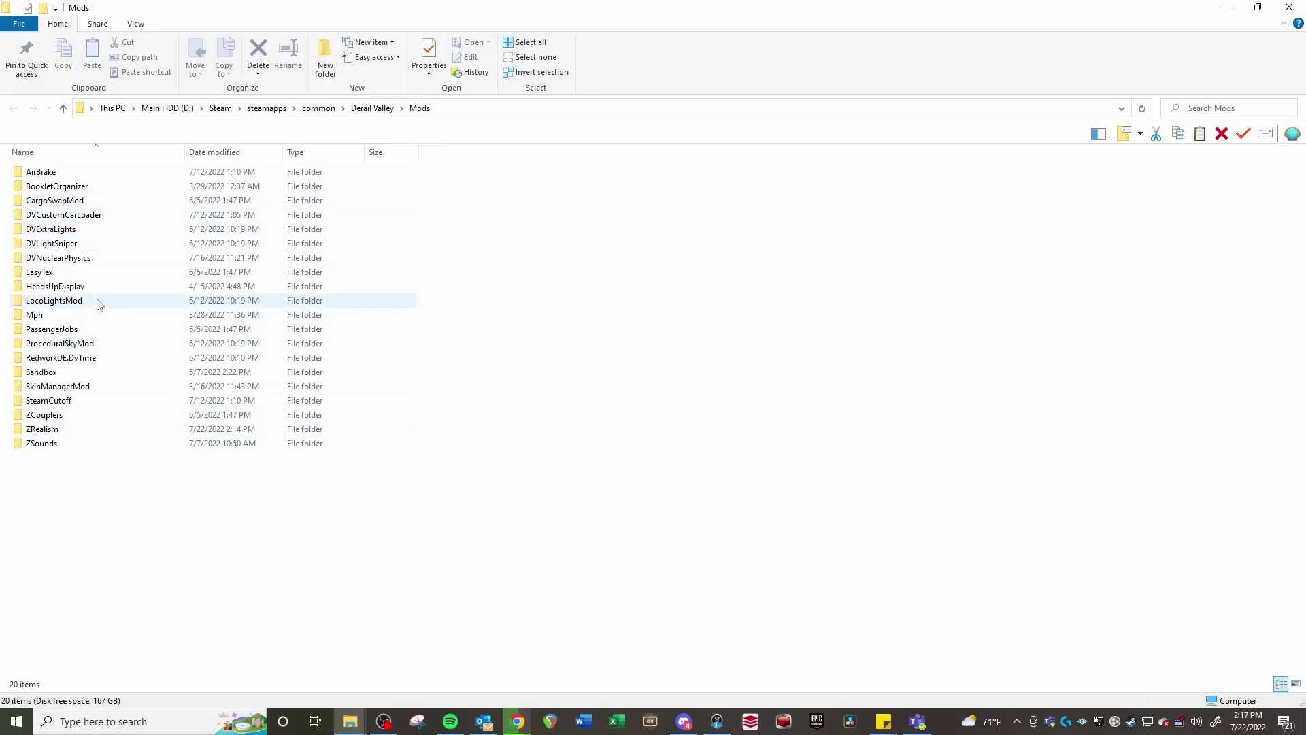
{"action": "double_click", "coordinate": [97, 216]}
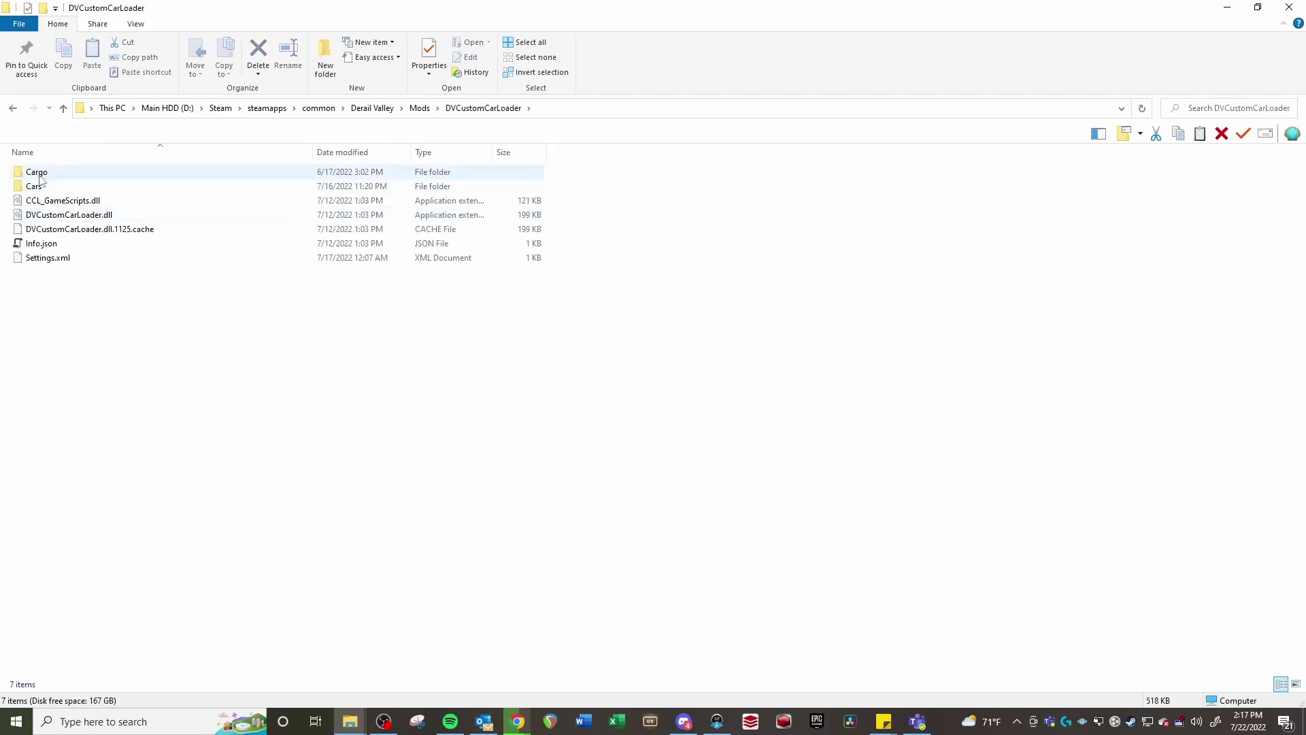
Copy the extracted Cars folder into DVCustomCarLoader and check that its Cars folder contains Eas-Z.
{"action": "key", "text": "alt+Tab"}
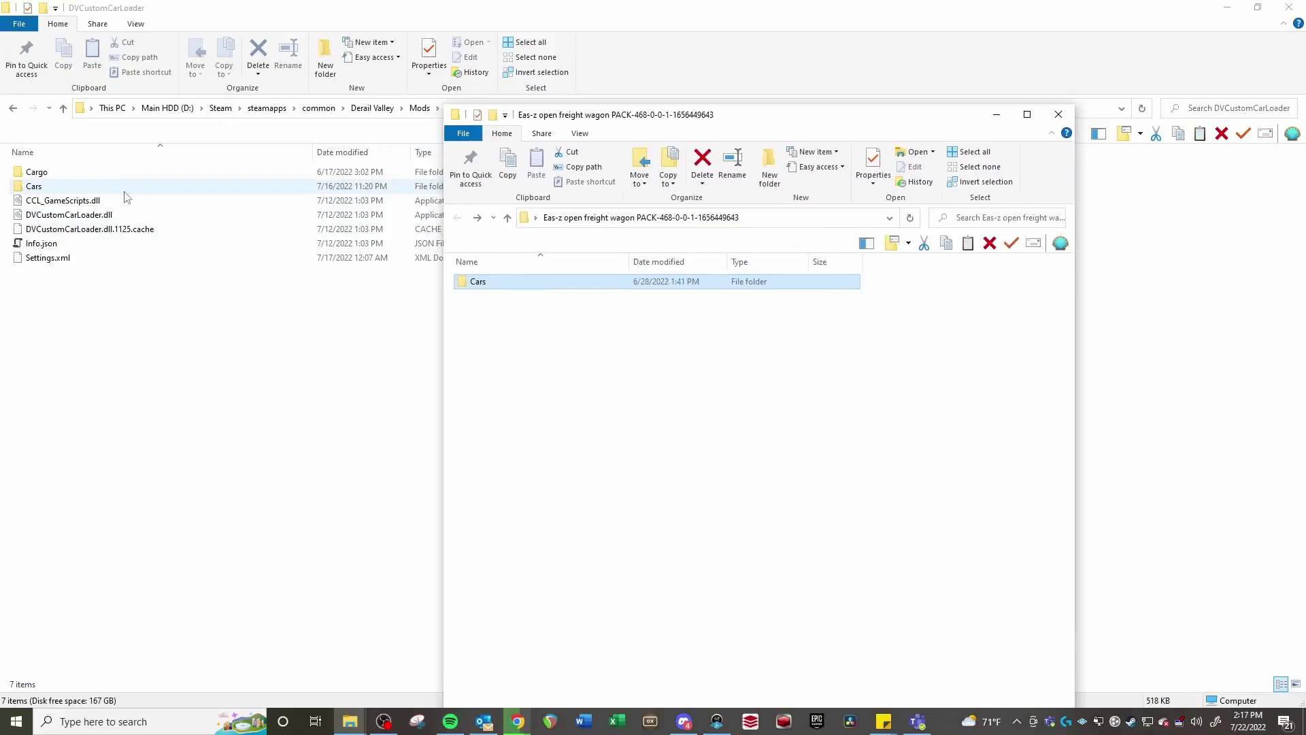
{"action": "left_click_drag", "start_coordinate": [514, 289], "coordinate": [176, 370]}
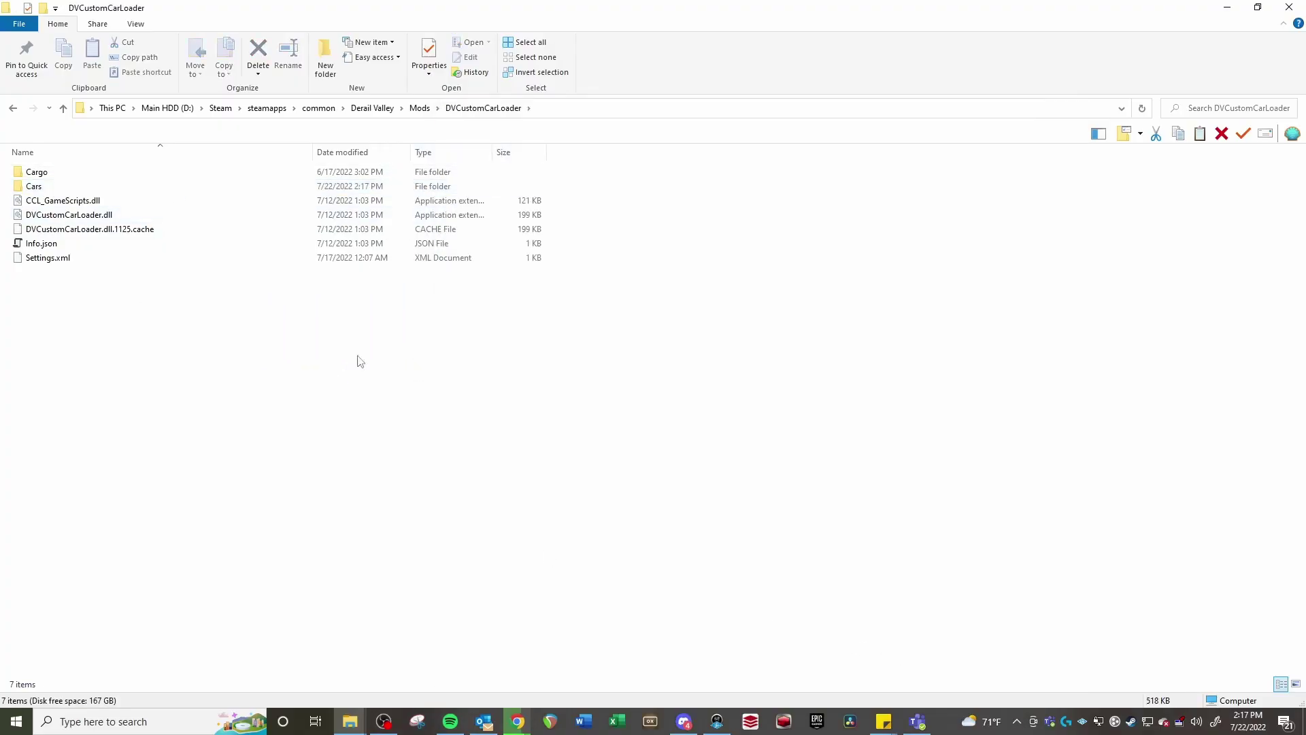
{"action": "double_click", "coordinate": [41, 188]}
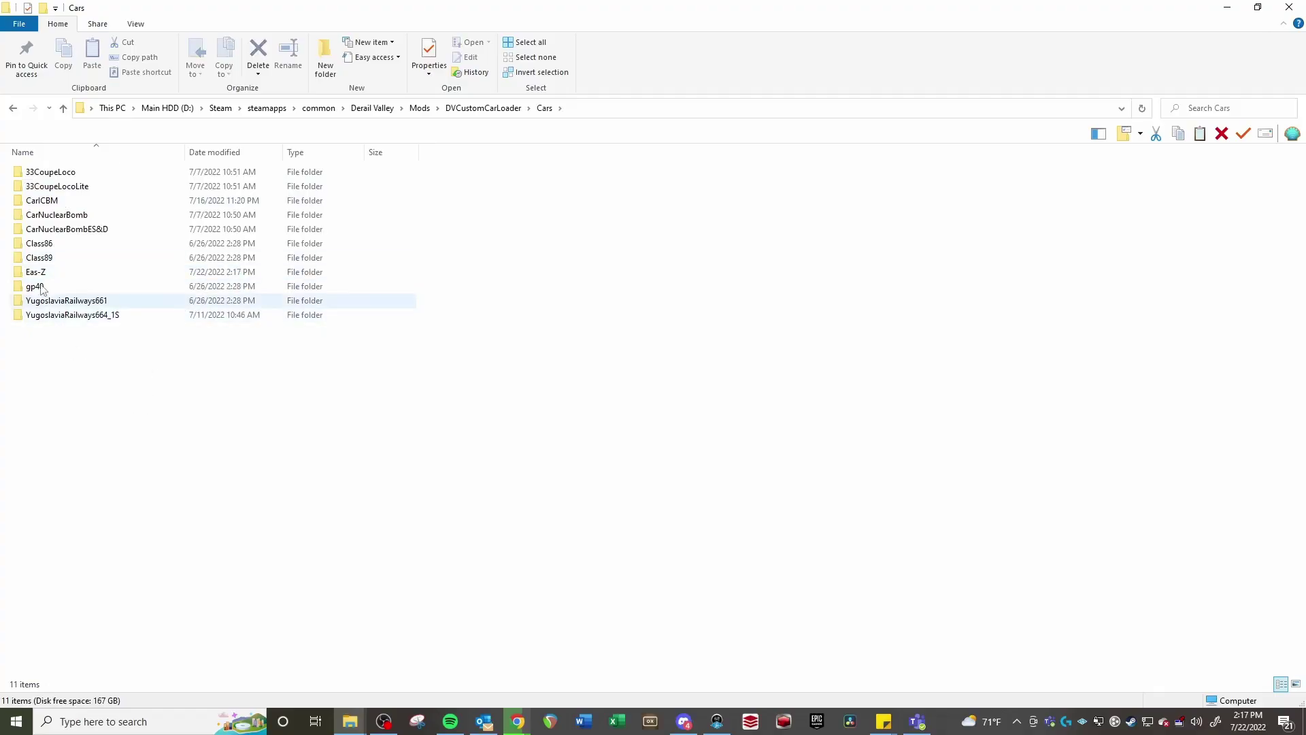
{"action": "left_click", "coordinate": [63, 273]}
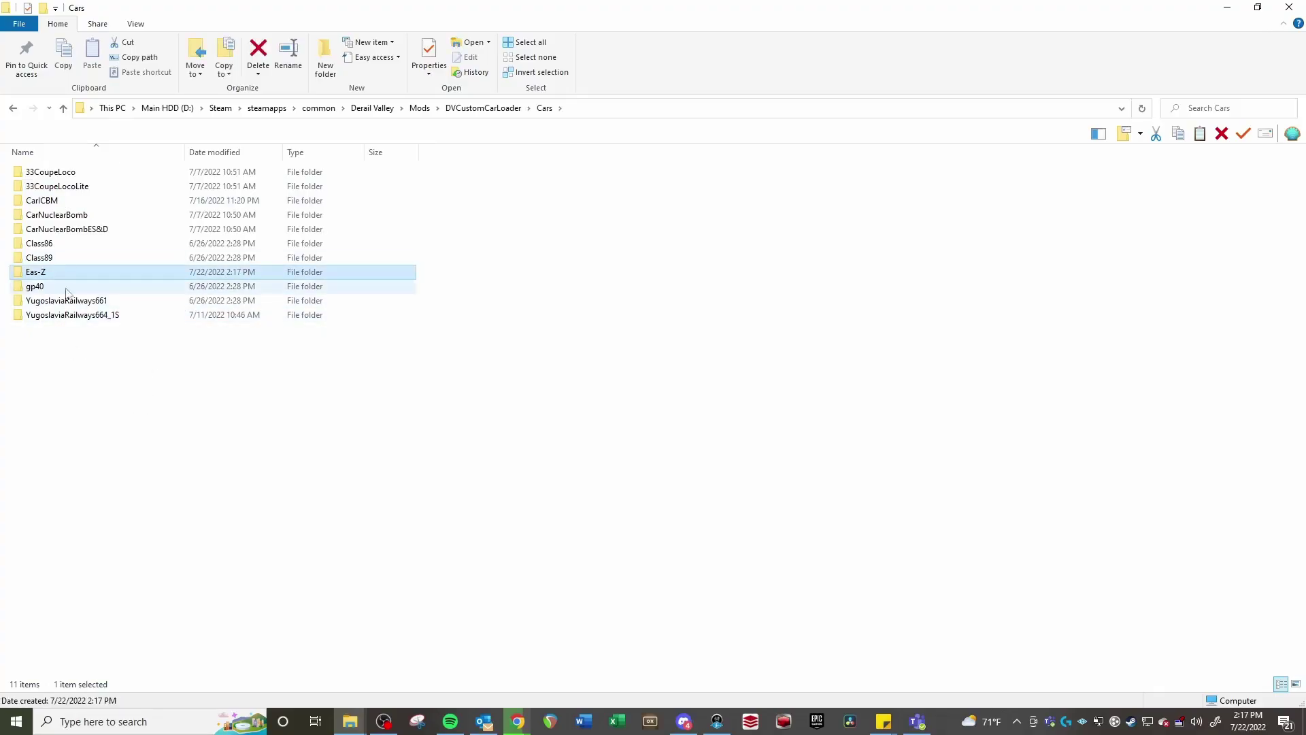
{"action": "left_click", "coordinate": [85, 365]}
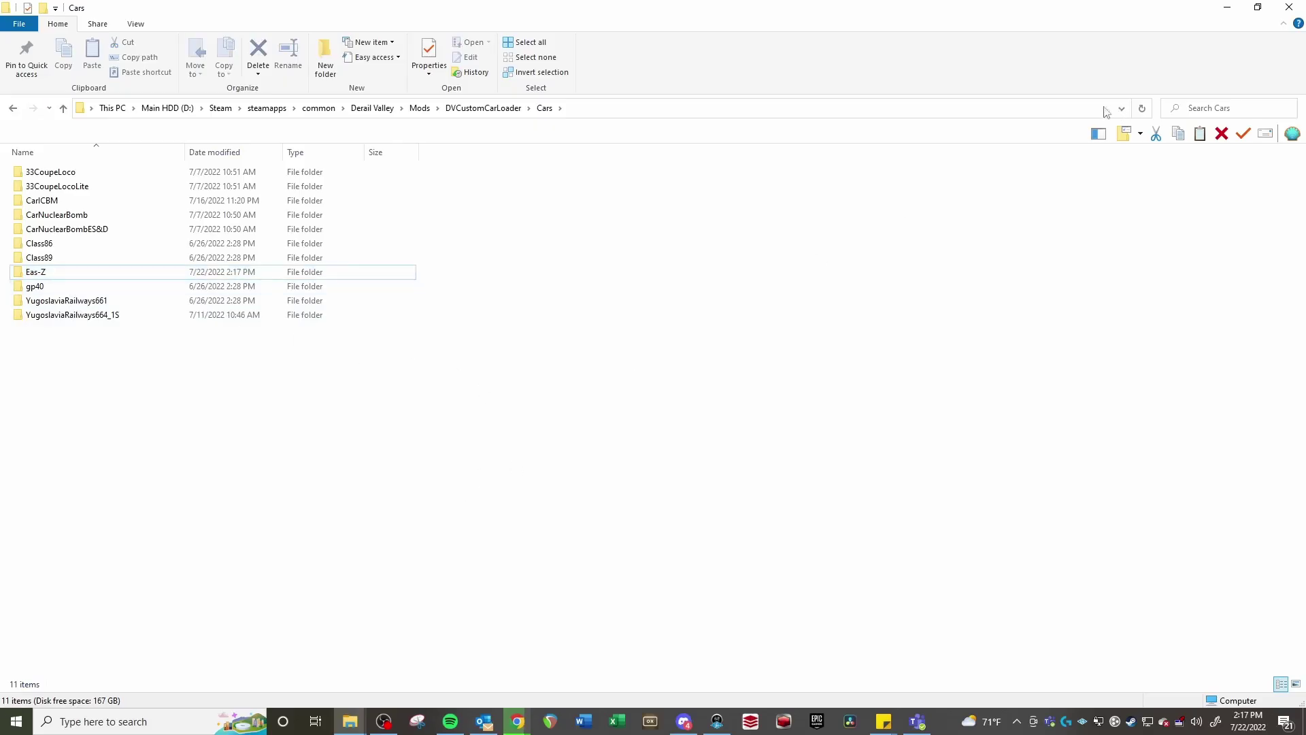
Open the Skins folder of SkinManagerMod inside Derail Valley's Mods folder and restore the window to a smaller size.
{"action": "left_click", "coordinate": [367, 108]}
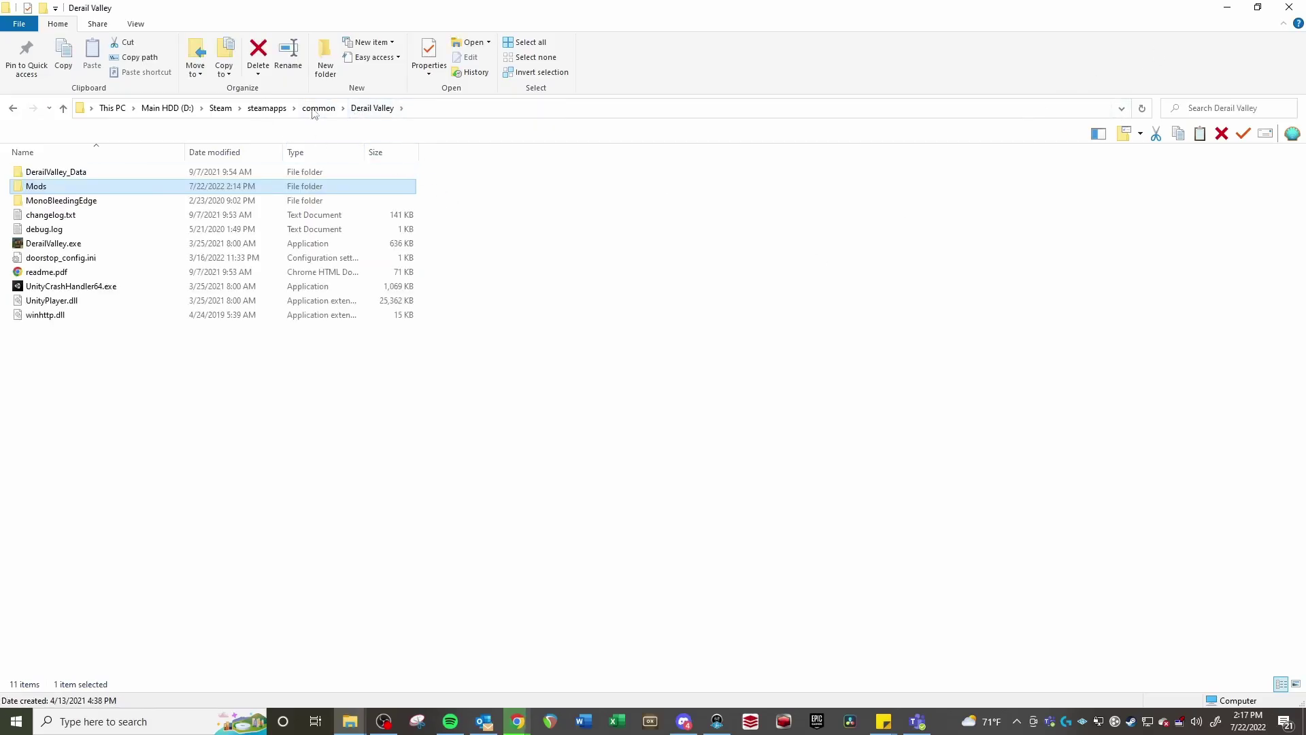
{"action": "double_click", "coordinate": [59, 186]}
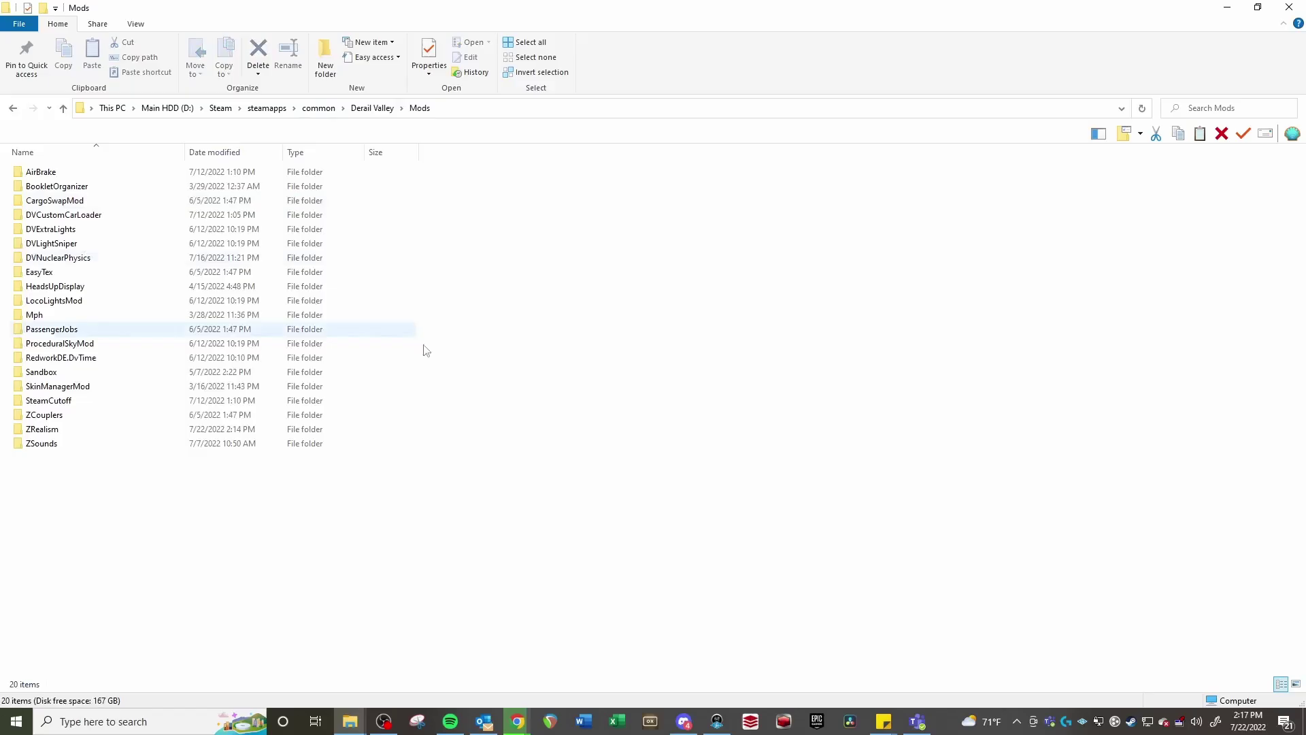
{"action": "double_click", "coordinate": [123, 386]}
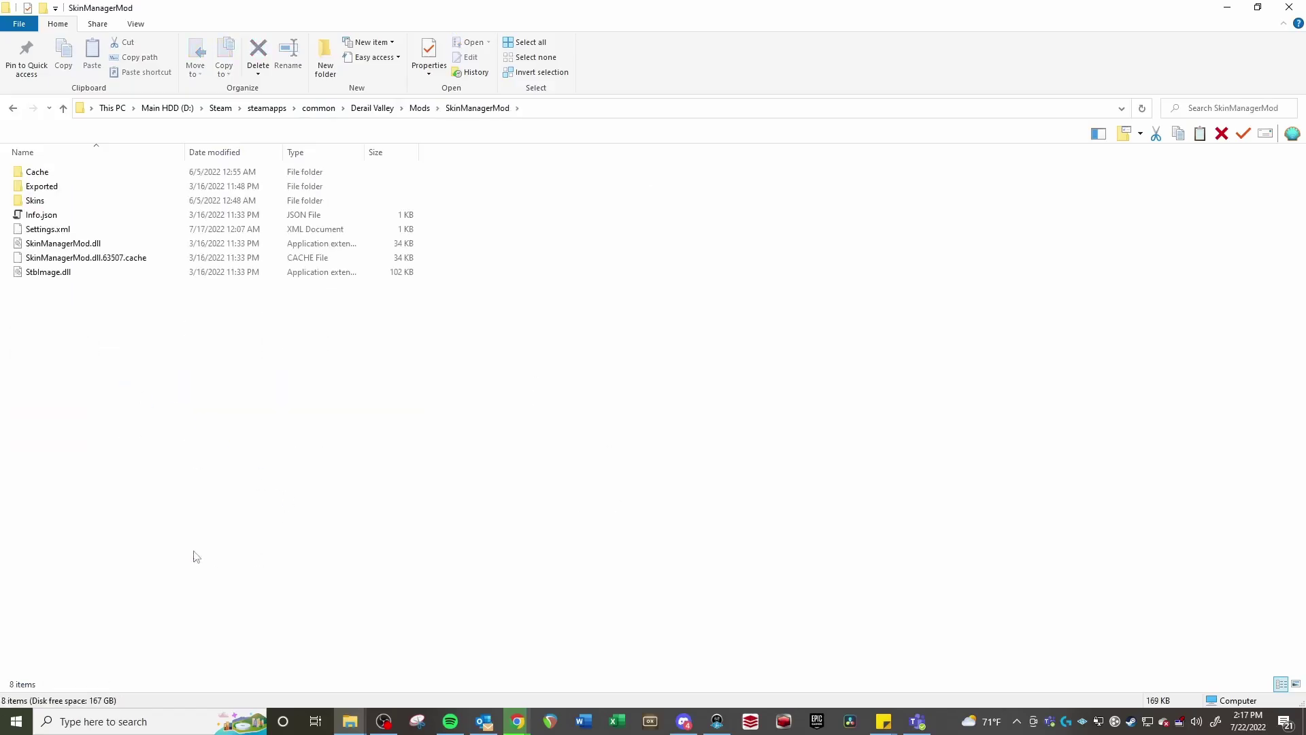
{"action": "double_click", "coordinate": [96, 199]}
{"action": "key", "text": "super+Down"}
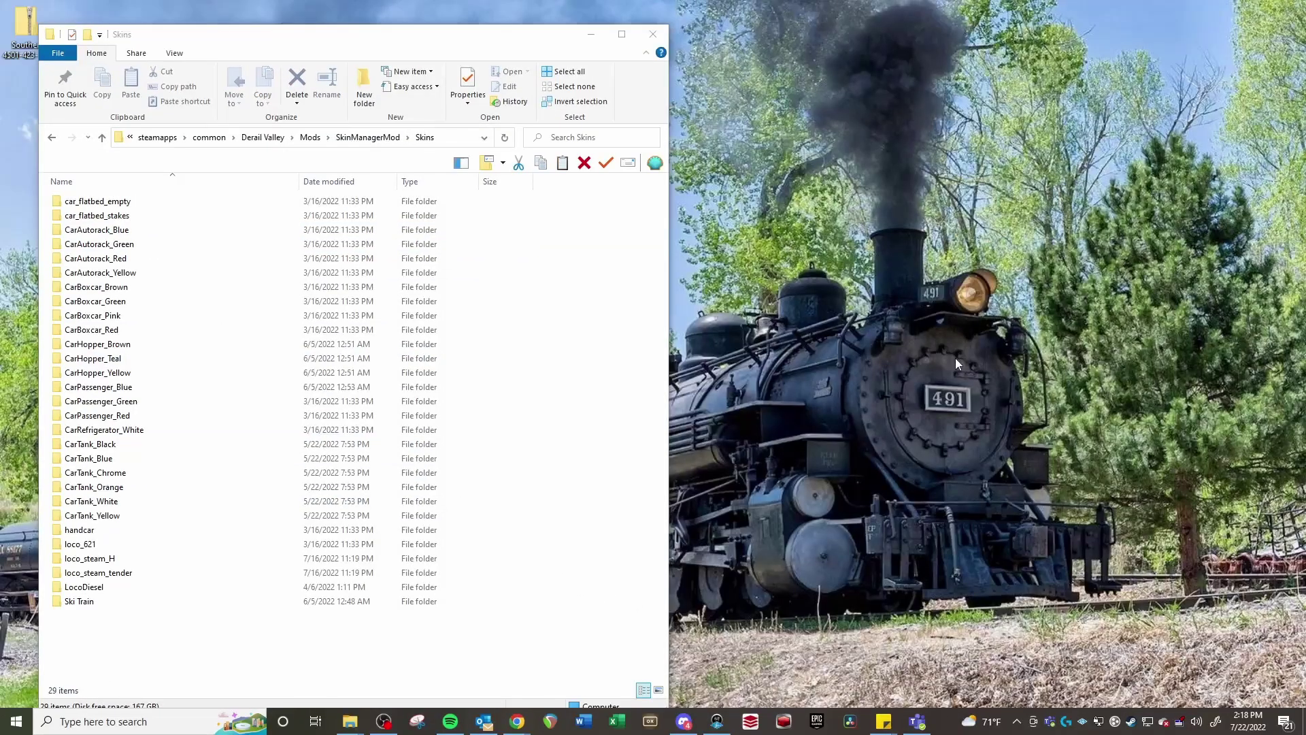
Extract the Souther 4501 skin archive on the desktop into its own folder with 7-Zip.
{"action": "right_click", "coordinate": [1018, 231]}
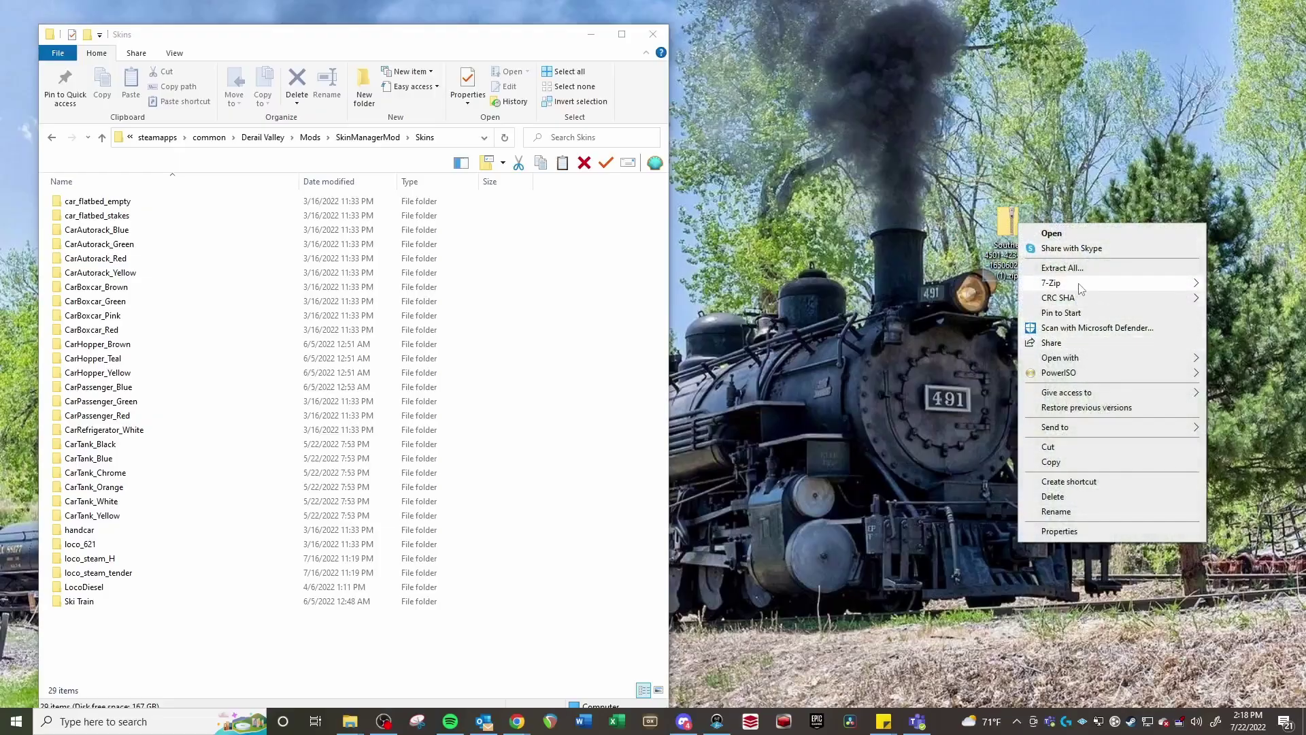
{"action": "mouse_move", "coordinate": [1082, 283]}
{"action": "left_click", "coordinate": [828, 344]}
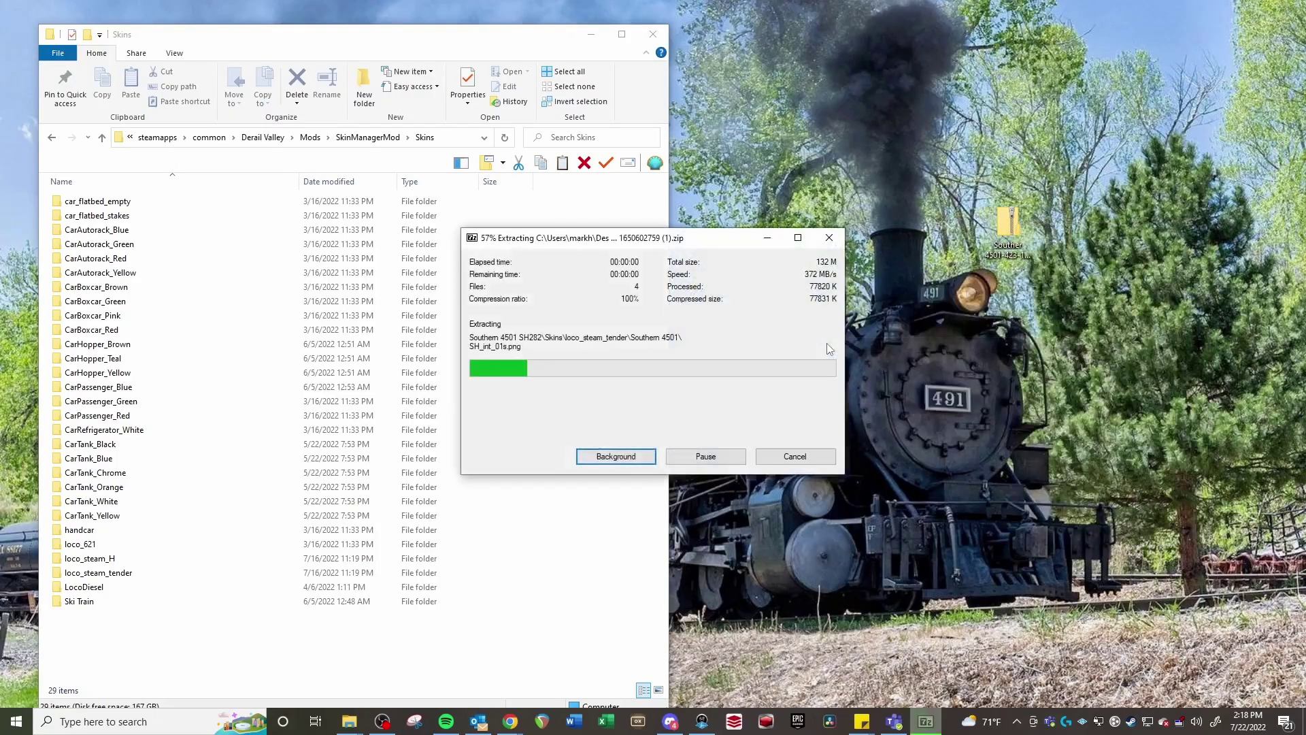
Place the extracted skin's window beside the SkinManagerMod Skins window and open Skins inside Southern 4501 SH282.
{"action": "left_click_drag", "start_coordinate": [284, 18], "coordinate": [884, 41]}
{"action": "double_click", "coordinate": [714, 199]}
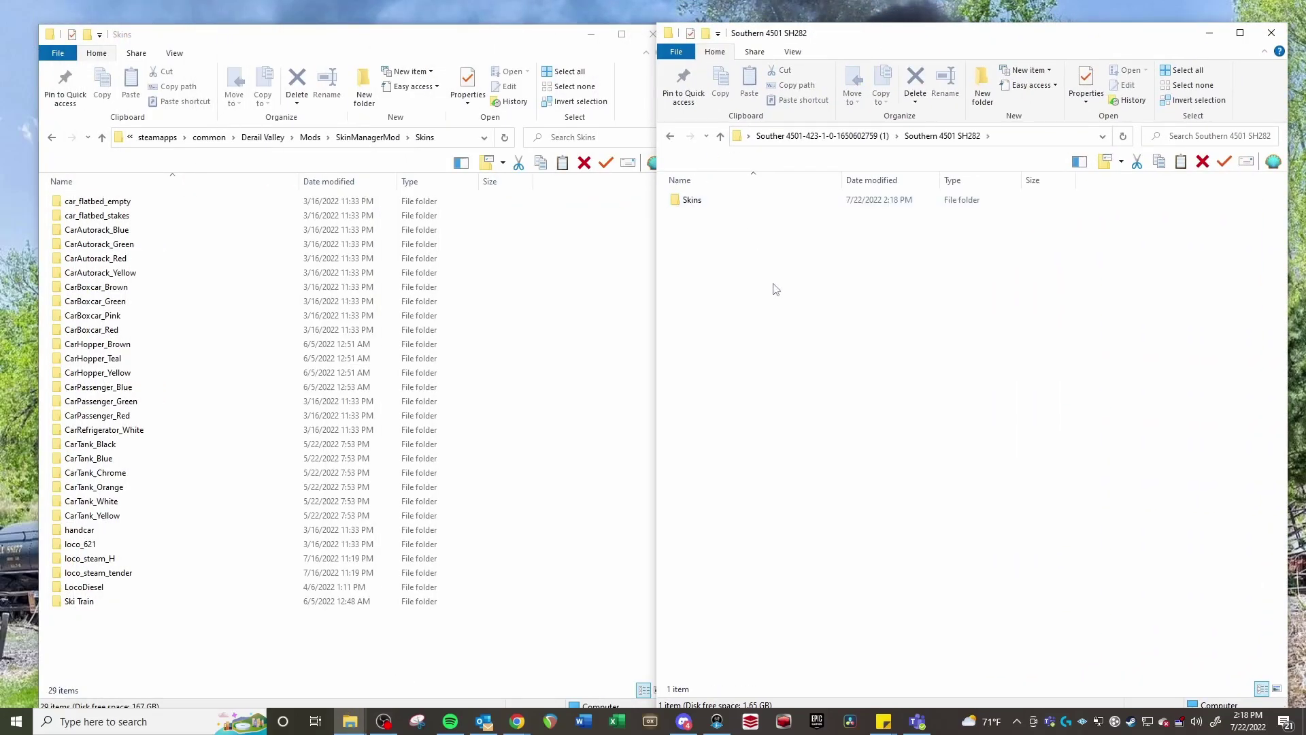
{"action": "double_click", "coordinate": [699, 200]}
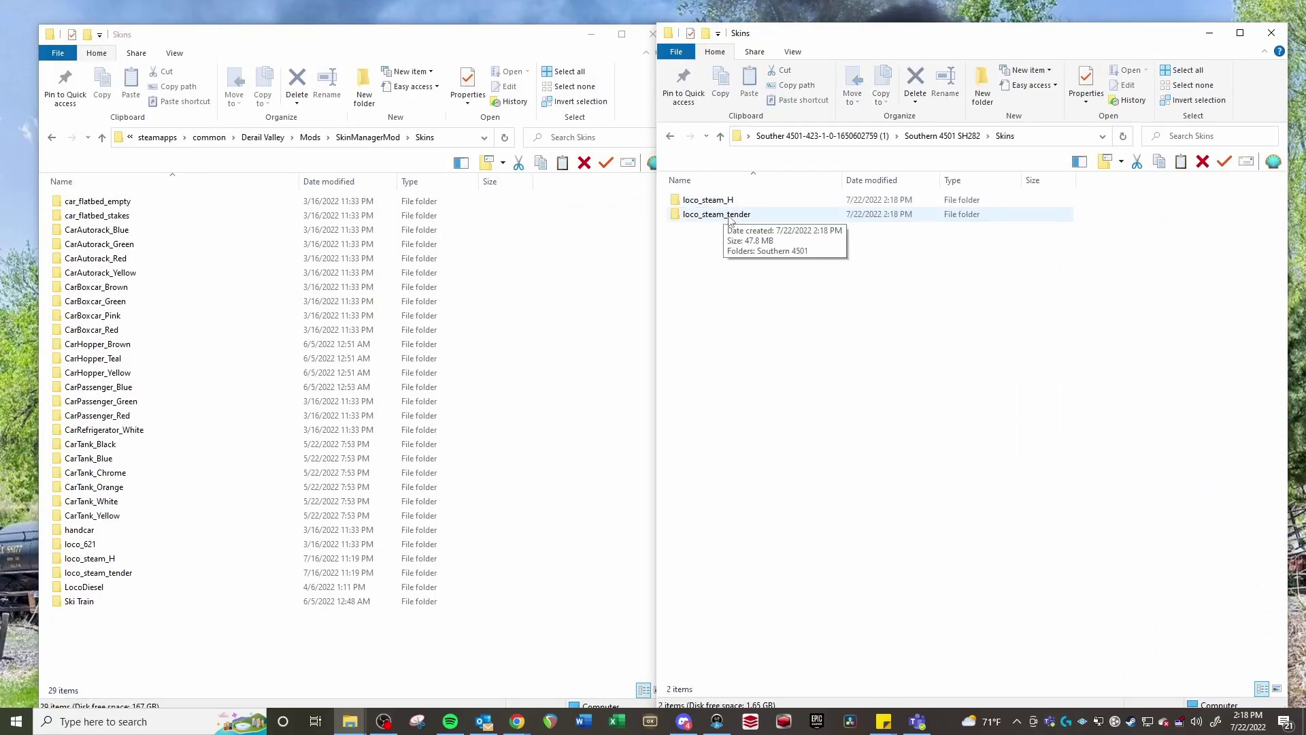
Compare the Skins folders in Southern 4501 SH282 and SkinManagerMod from their parent folders, then reopen SkinManagerMod's Skins folder.
{"action": "left_click", "coordinate": [670, 137]}
{"action": "left_click", "coordinate": [372, 139]}
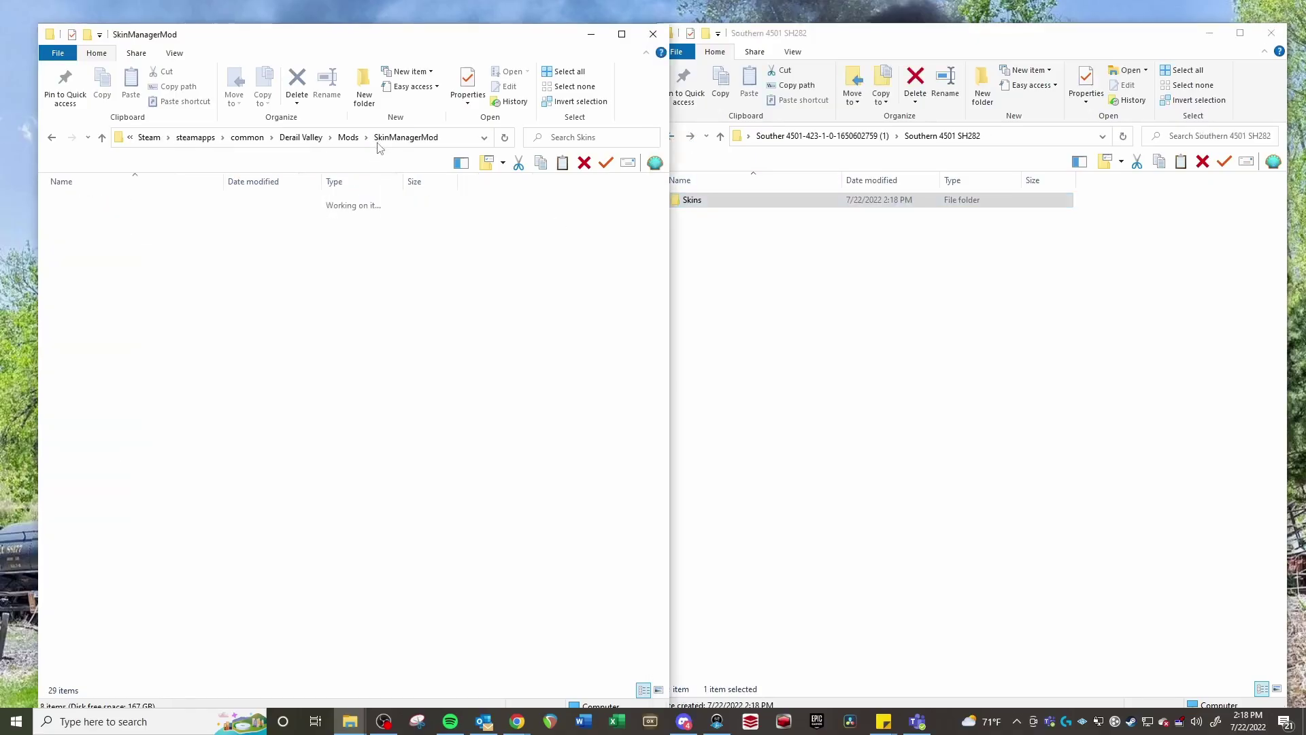
{"action": "left_click", "coordinate": [741, 205]}
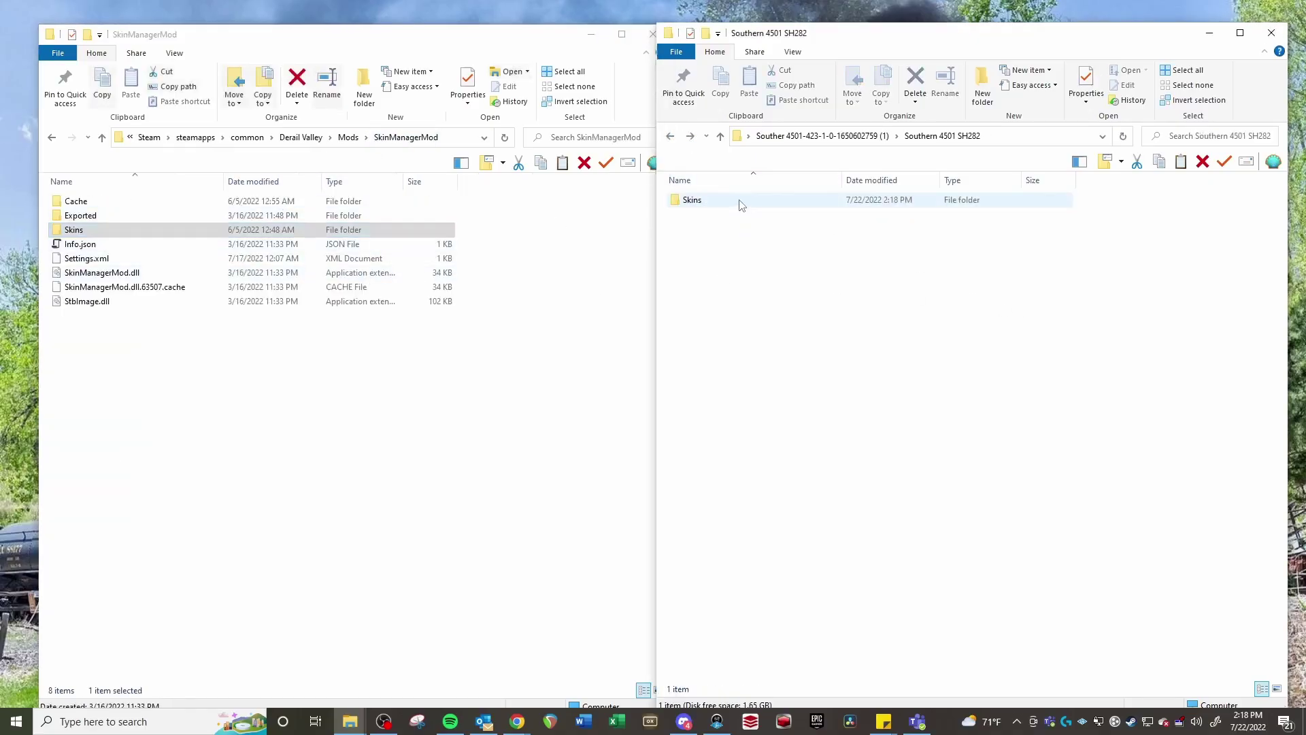
{"action": "double_click", "coordinate": [74, 229]}
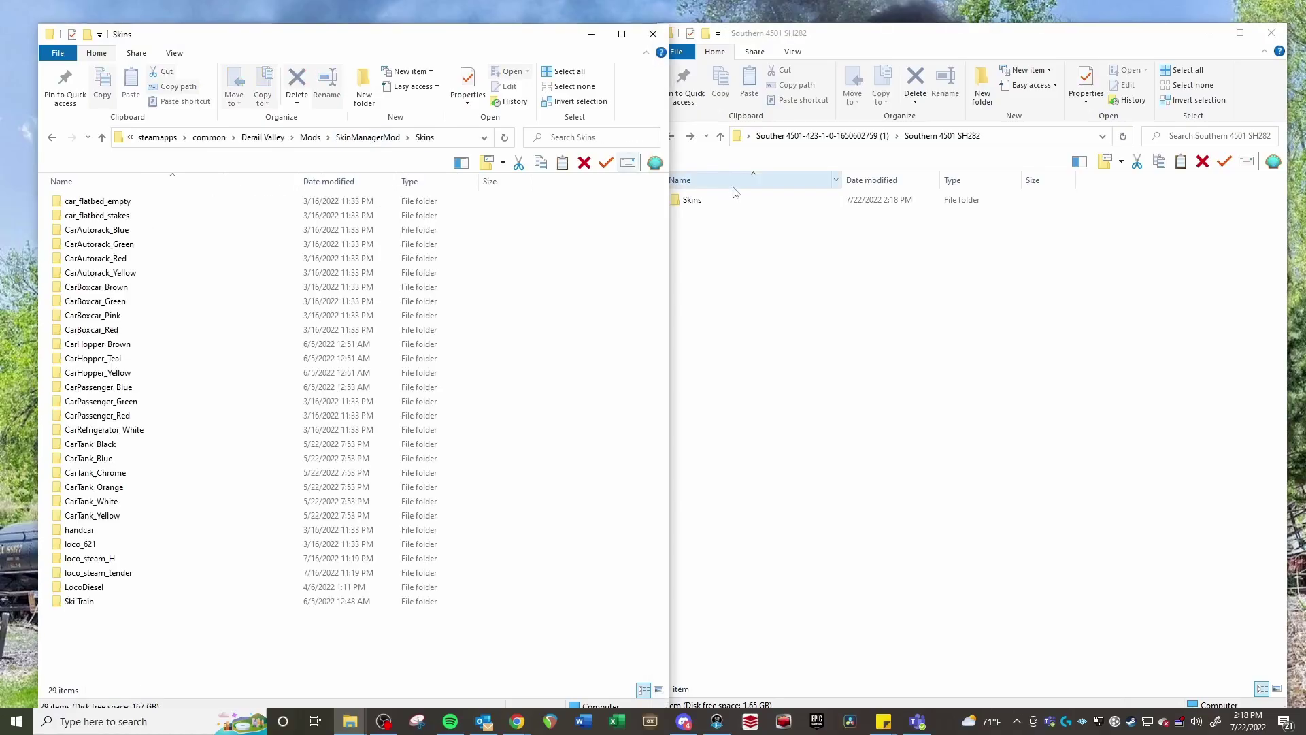
Copy the loco_steam_H and loco_steam_tender folders from the extracted Skins folder into SkinManagerMod's Skins folder.
{"action": "double_click", "coordinate": [692, 201]}
{"action": "left_click_drag", "start_coordinate": [719, 257], "coordinate": [716, 170]}
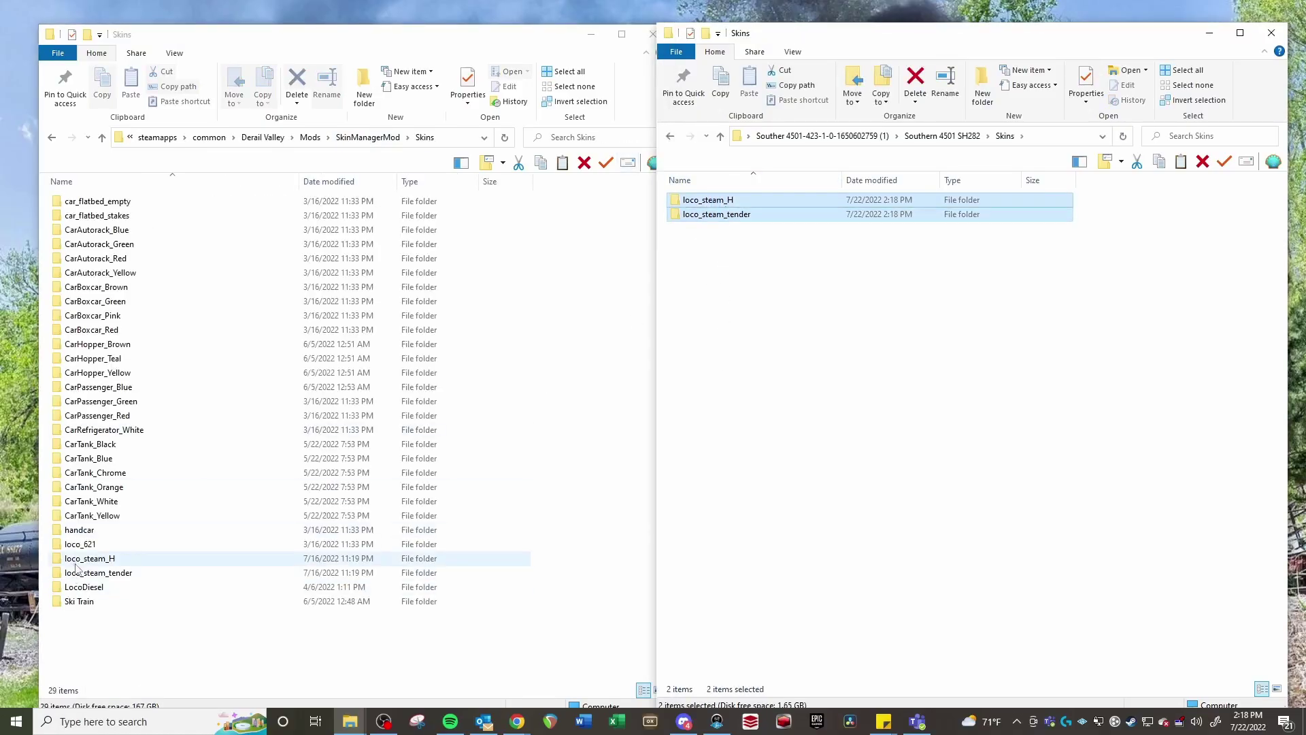
{"action": "left_click_drag", "start_coordinate": [708, 204], "coordinate": [259, 667]}
Open loco_steam_H in SkinManagerMod's Skins folder and inspect the texture files inside Southern 4501.
{"action": "left_click", "coordinate": [114, 559]}
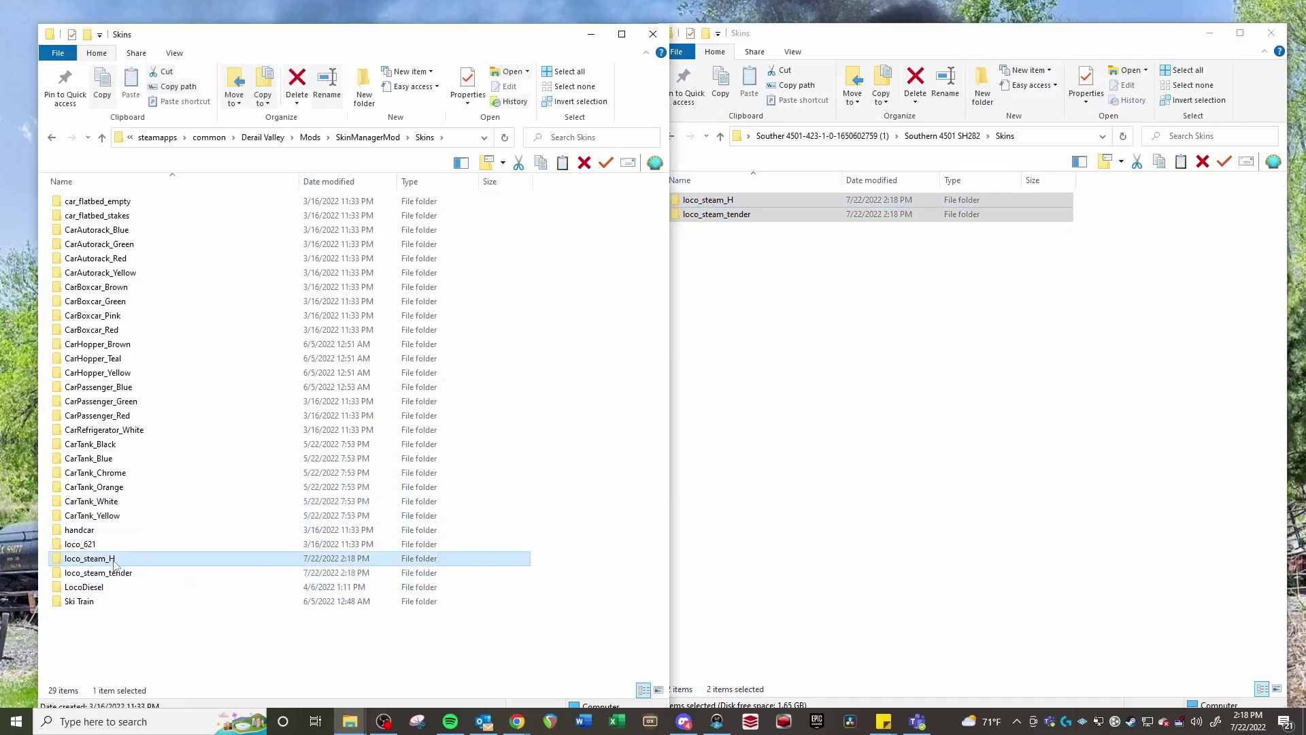
{"action": "double_click", "coordinate": [114, 561]}
{"action": "left_click", "coordinate": [102, 259]}
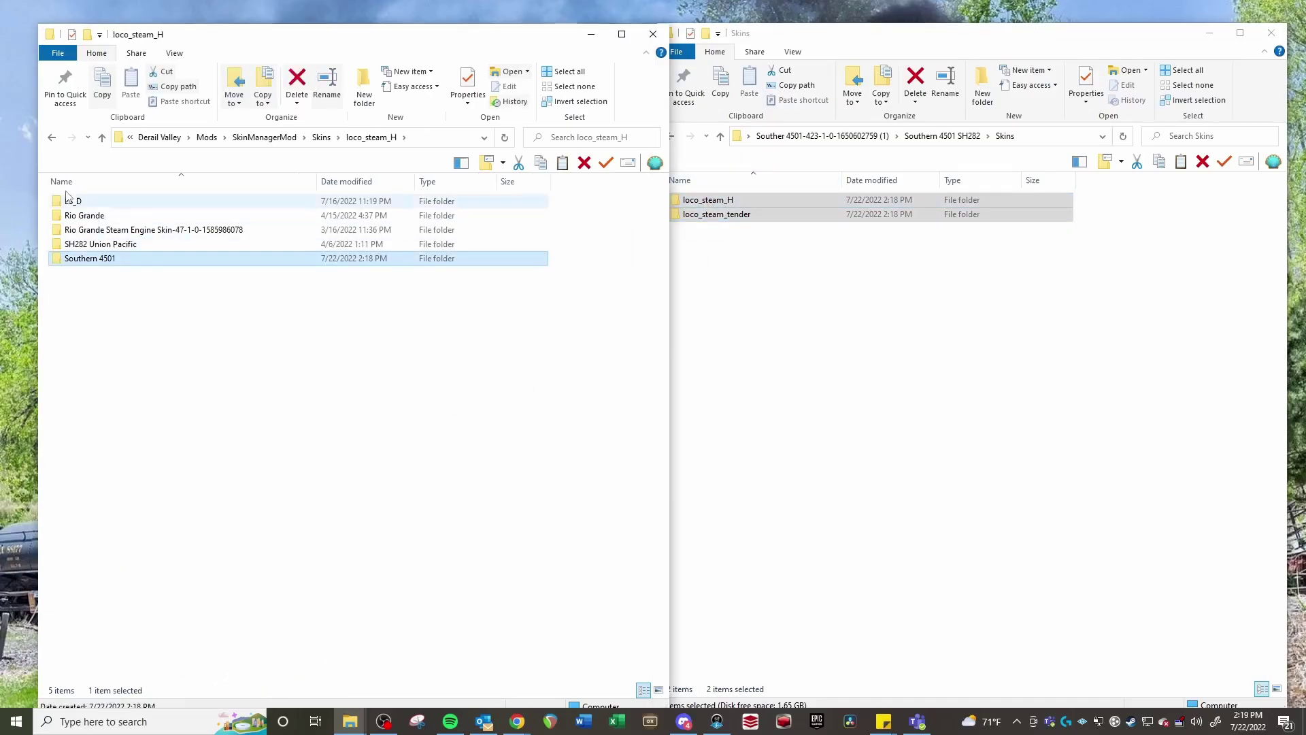
{"action": "double_click", "coordinate": [88, 258]}
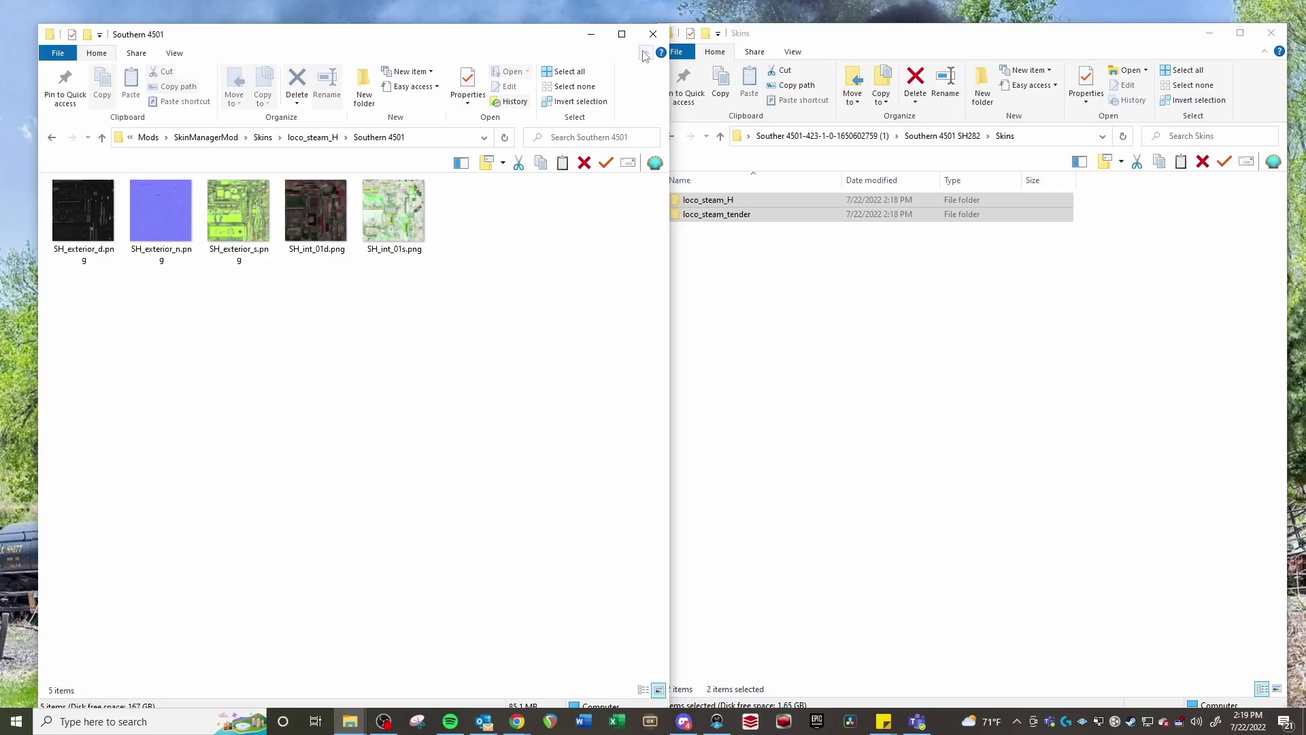
Close both folder windows and delete the Eas-z freight wagon and Souther 4501 archives and extracted folders from the desktop.
{"action": "left_click", "coordinate": [651, 36]}
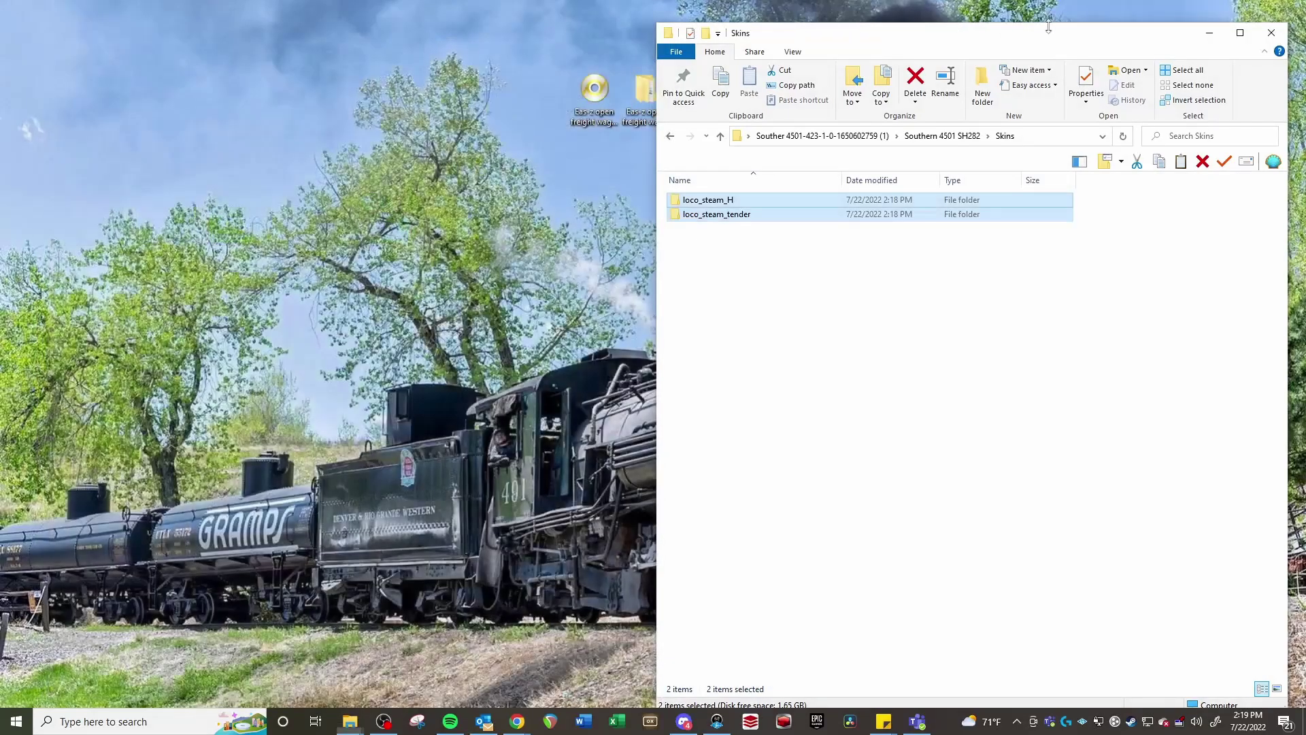
{"action": "left_click", "coordinate": [1271, 33]}
{"action": "left_click_drag", "start_coordinate": [508, 72], "coordinate": [1051, 304]}
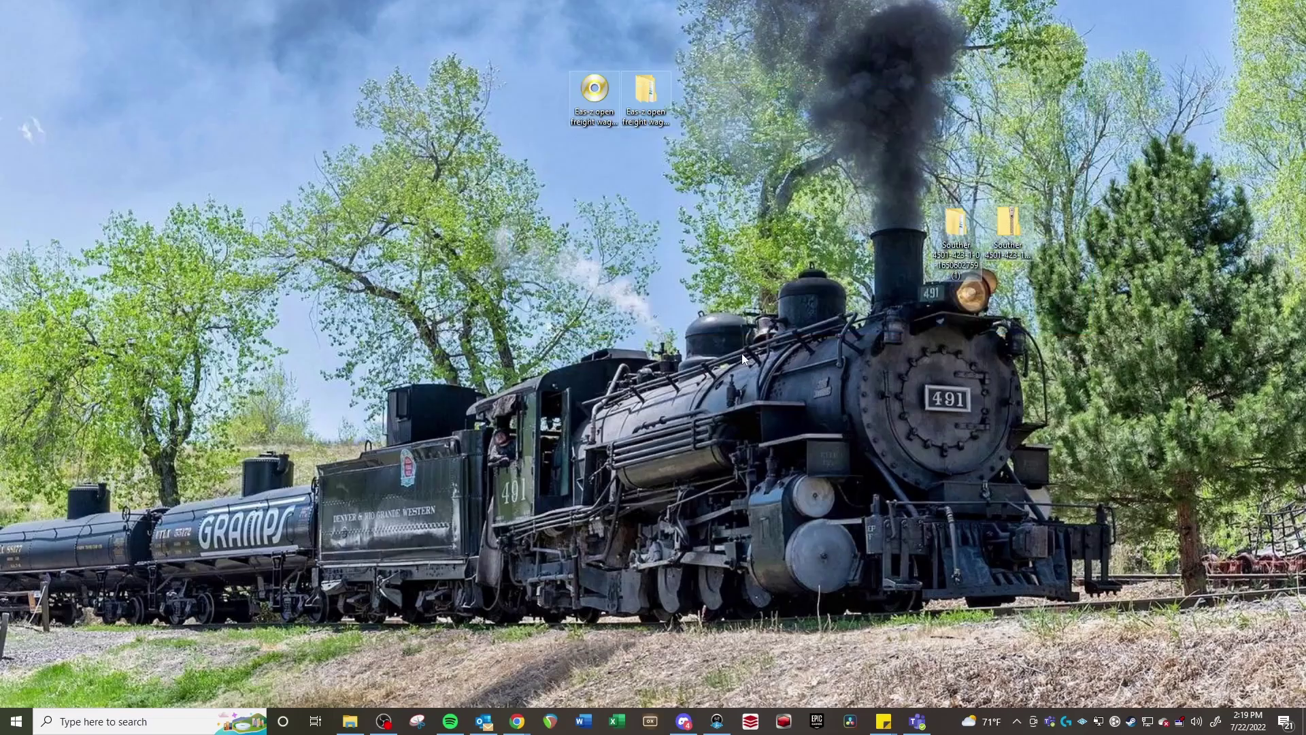
{"action": "key", "text": "Delete"}
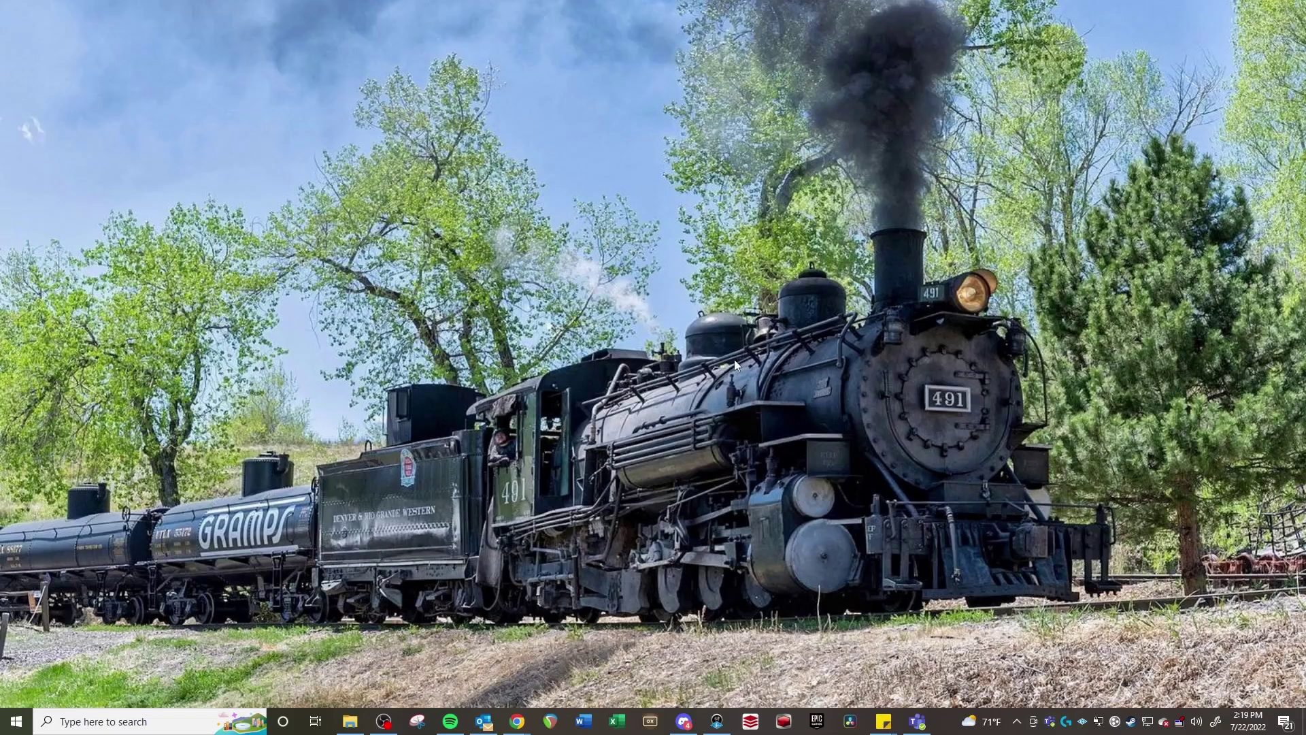